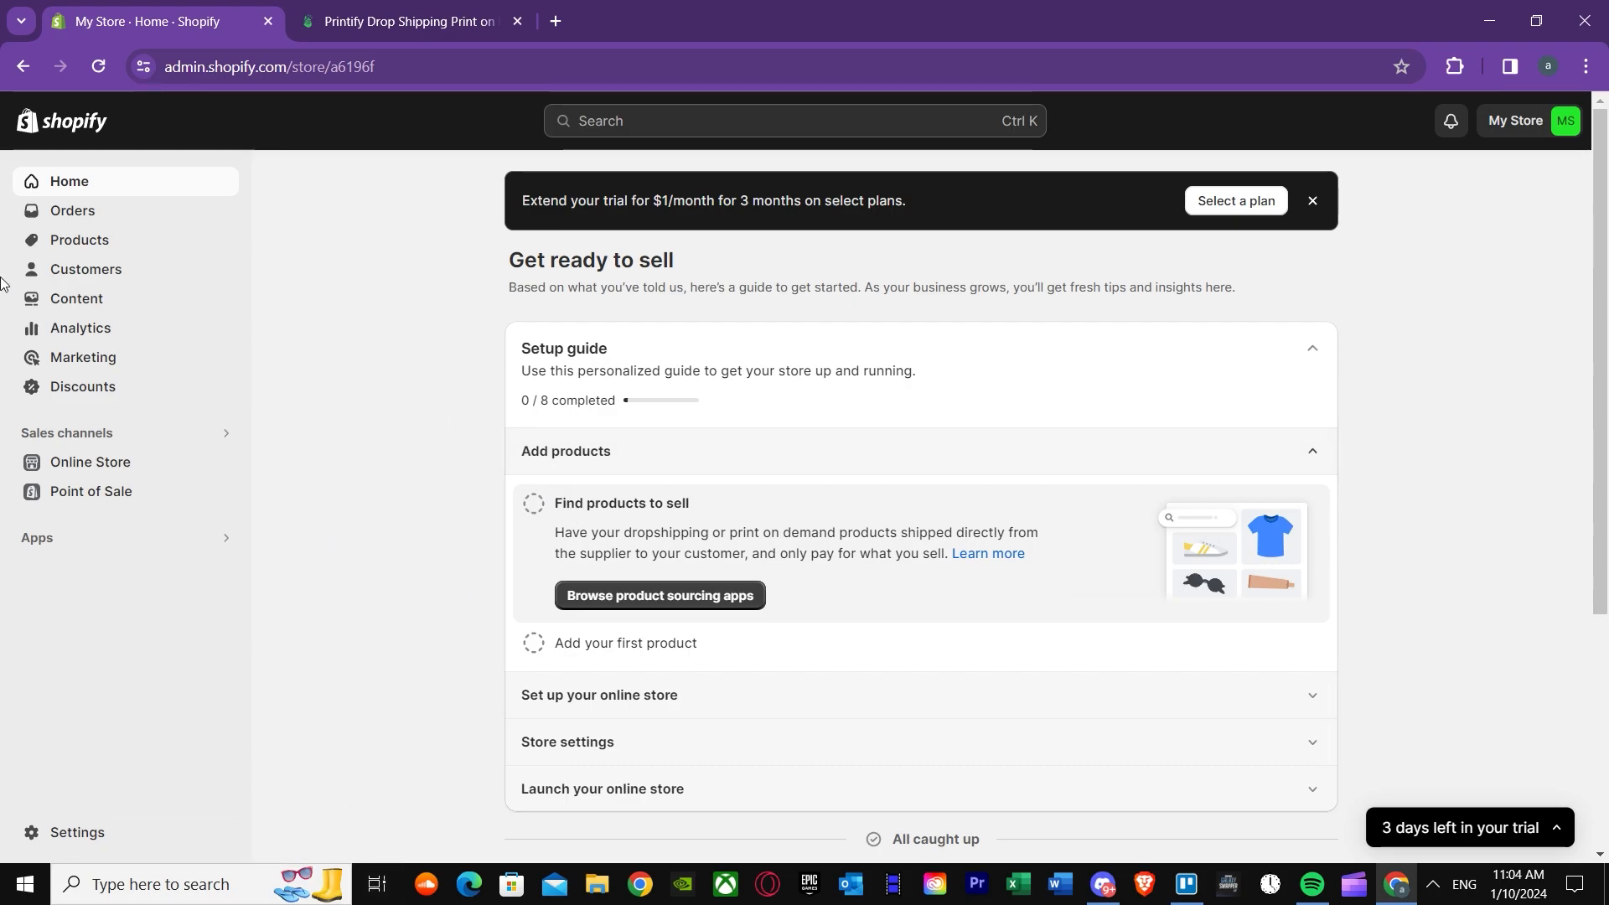
pyautogui.hotkey('ctrl', 'Tab')
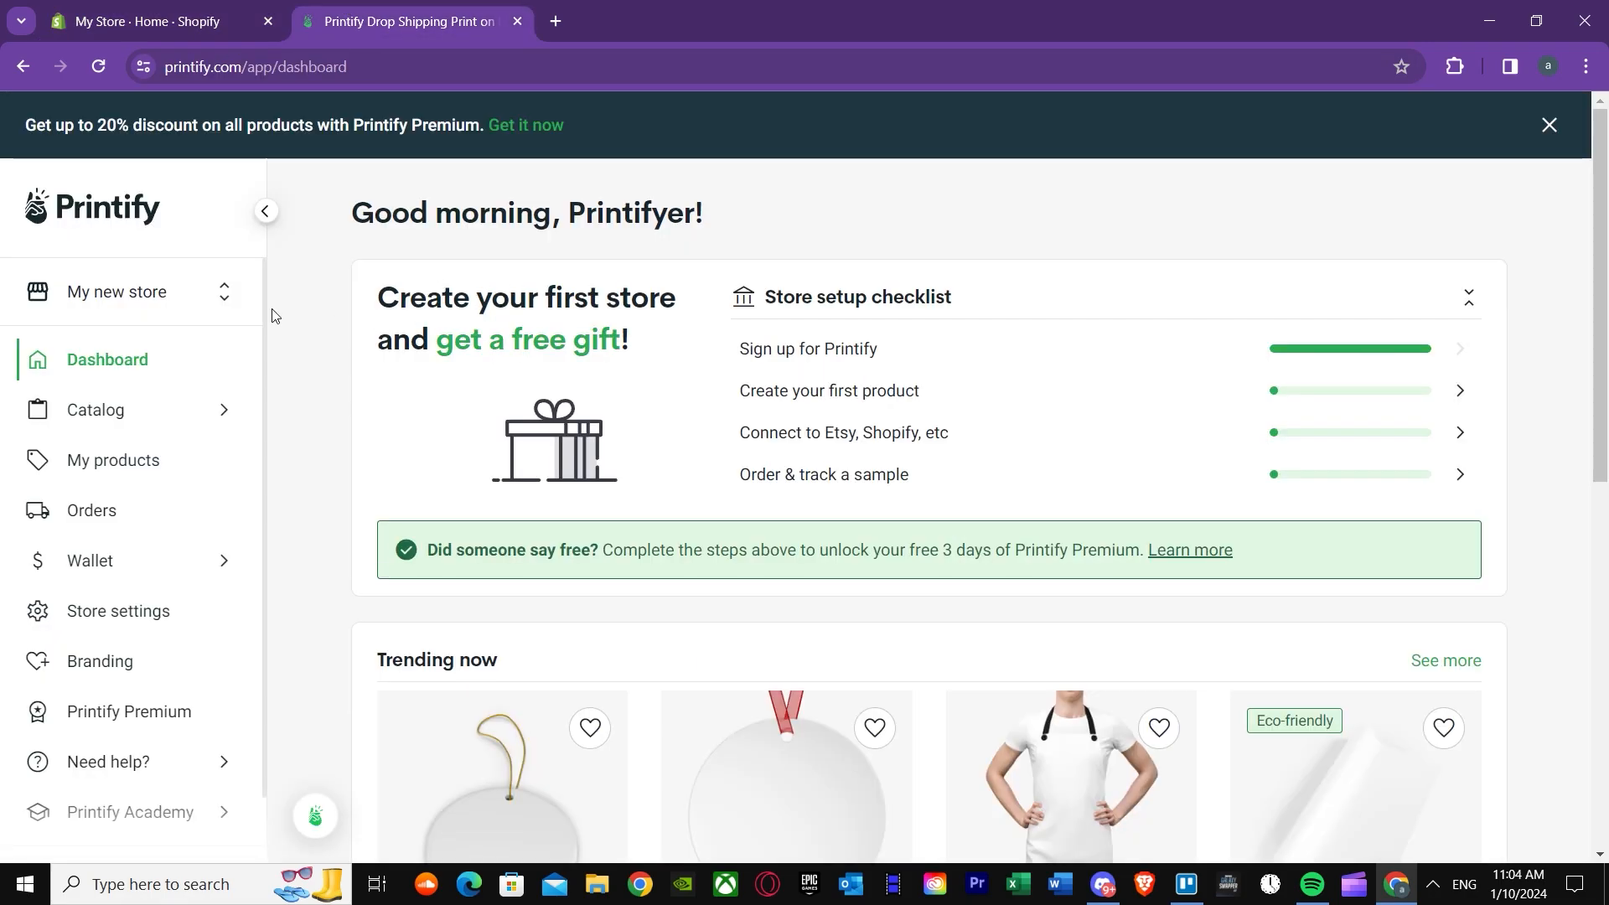
pyautogui.click(210, 25)
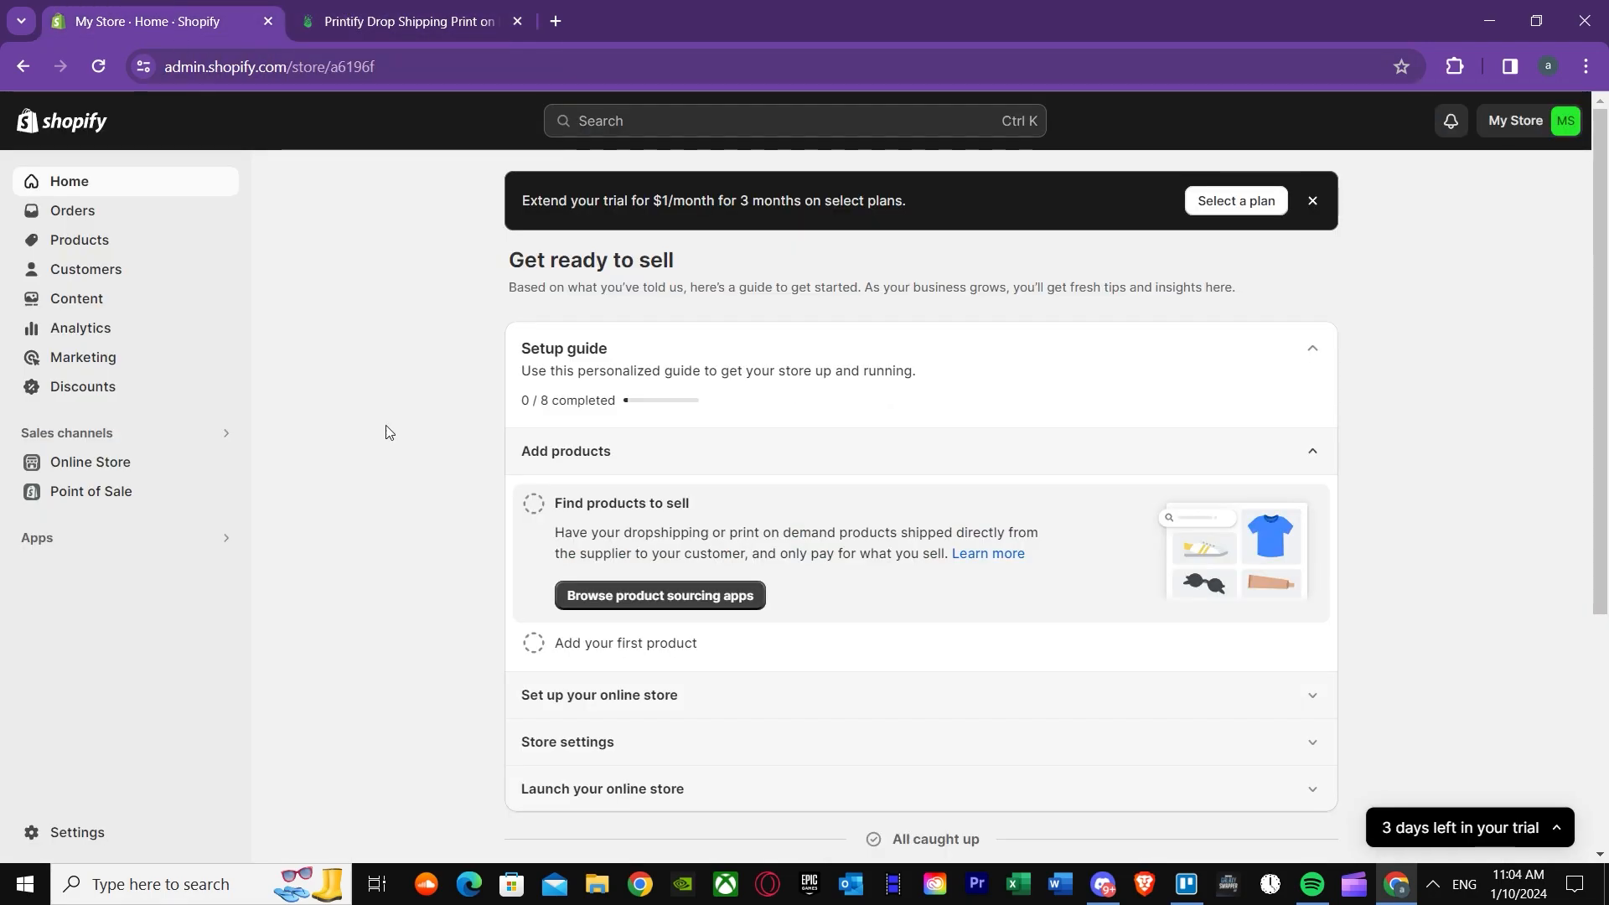
pyautogui.click(334, 24)
pyautogui.click(48, 8)
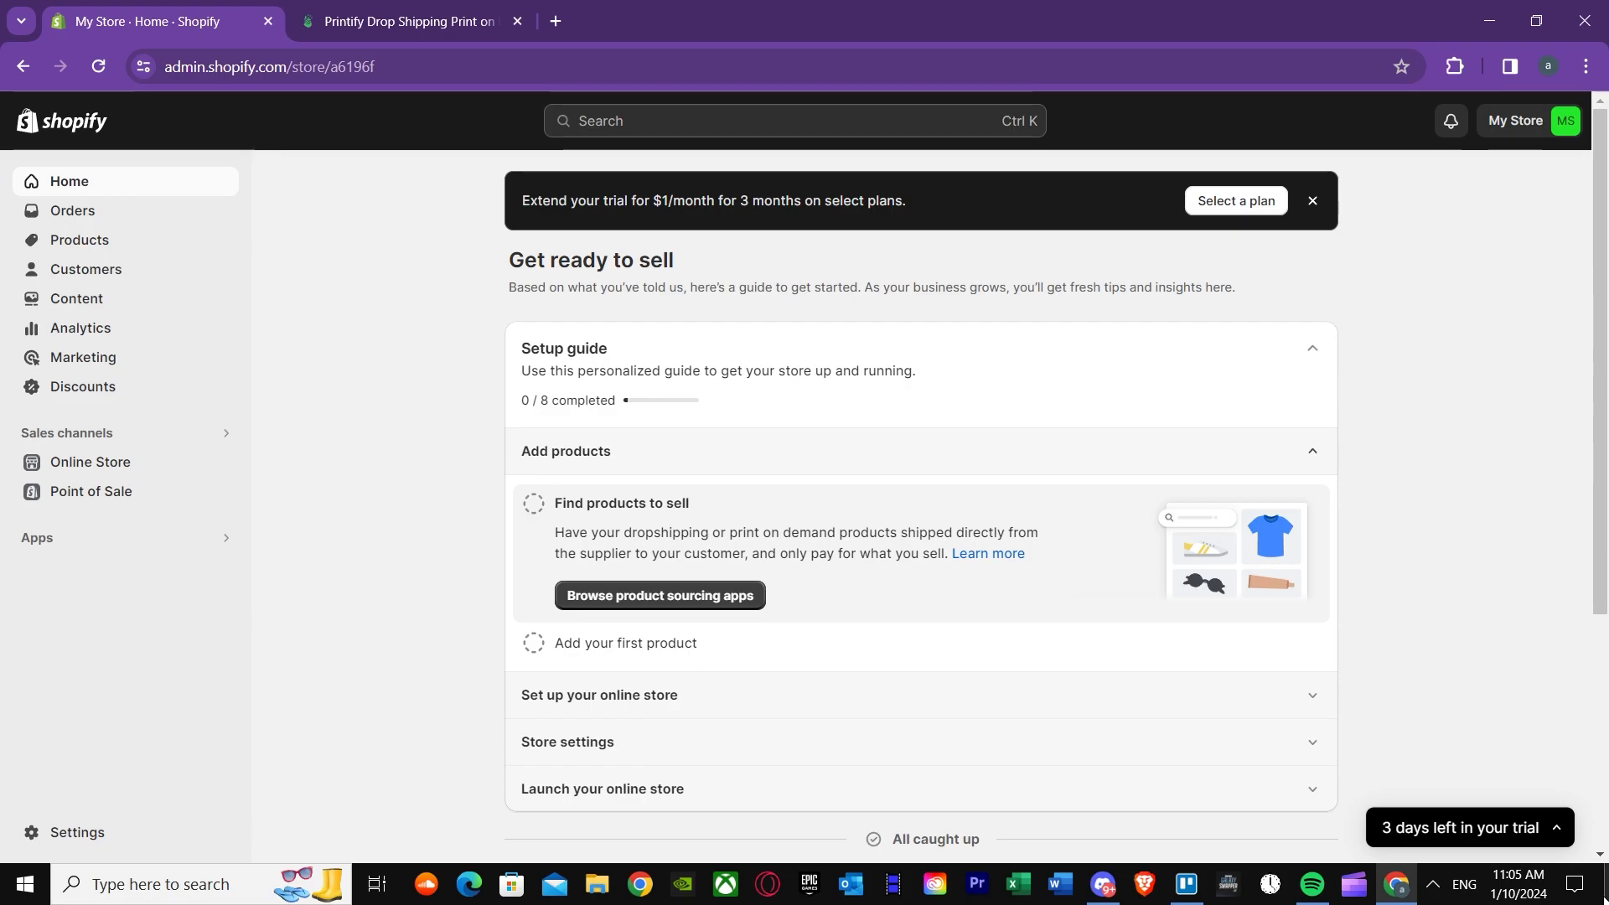
pyautogui.click(1556, 828)
pyautogui.click(1545, 688)
# Step: Switch to Printify and start adding a new store with Shopify as the sales channel
pyautogui.click(347, 23)
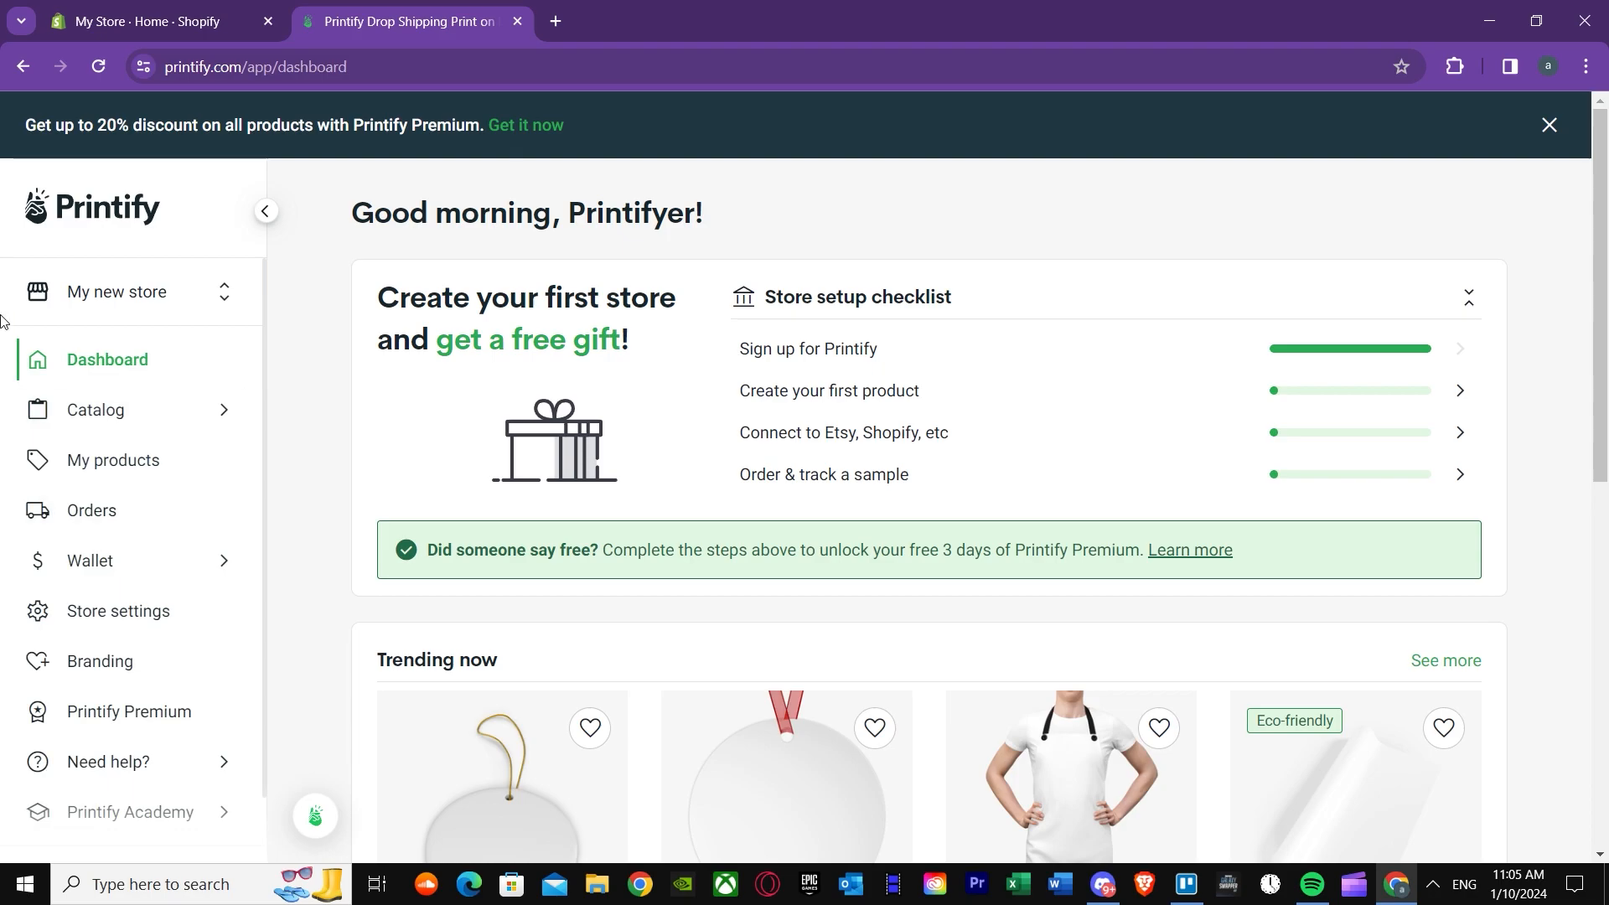
pyautogui.scroll(-2, 92, 629)
pyautogui.scroll(2, 105, 587)
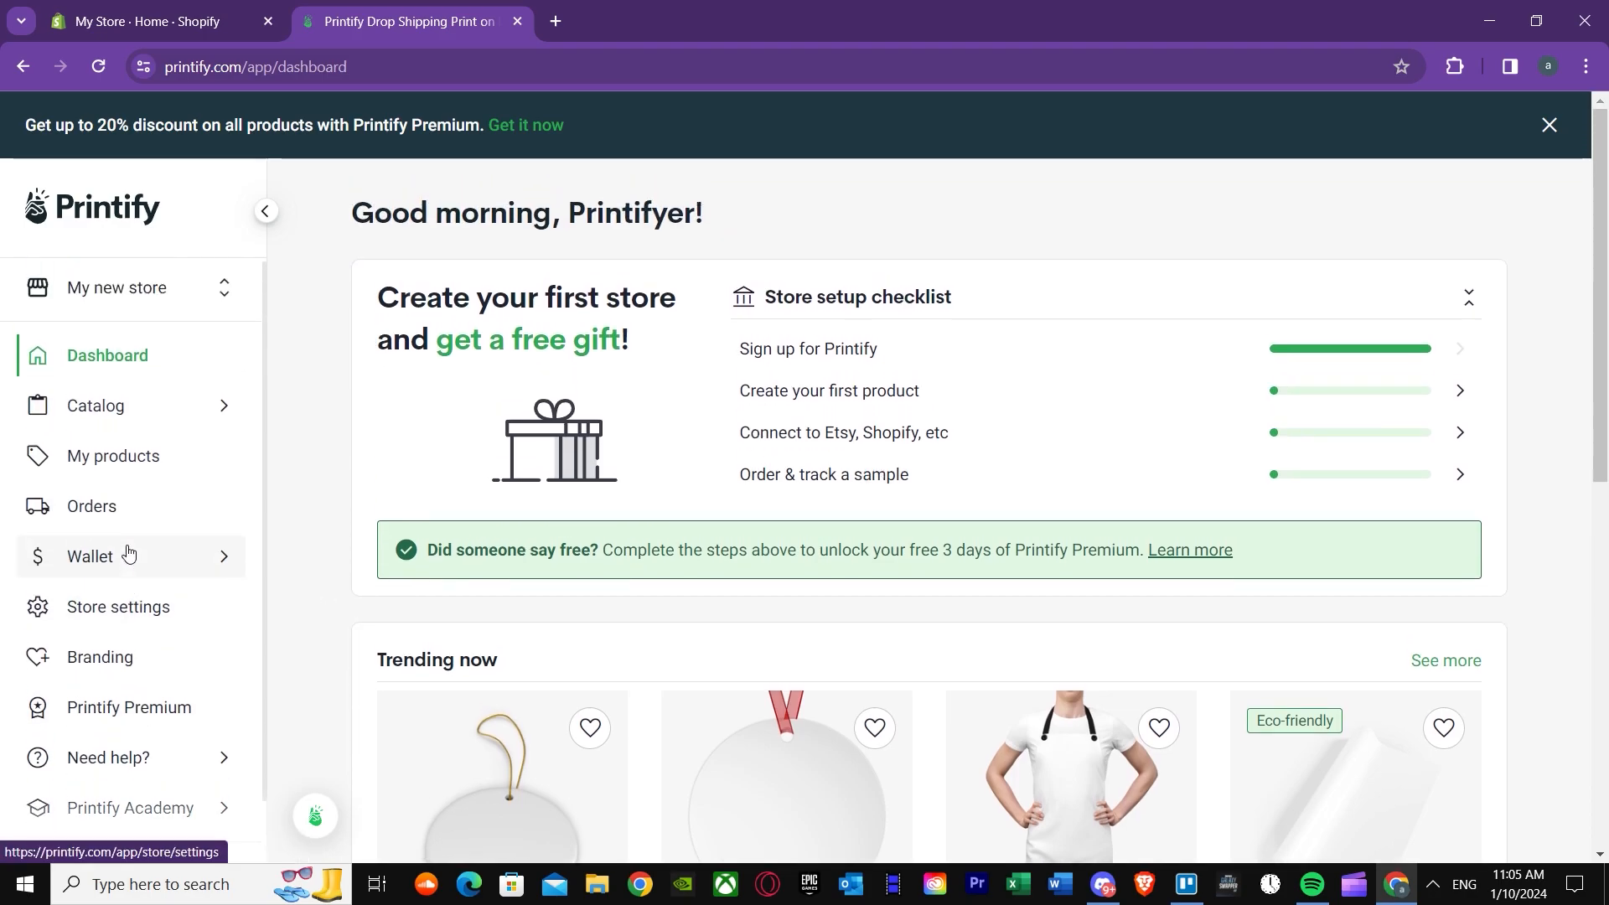
pyautogui.click(110, 305)
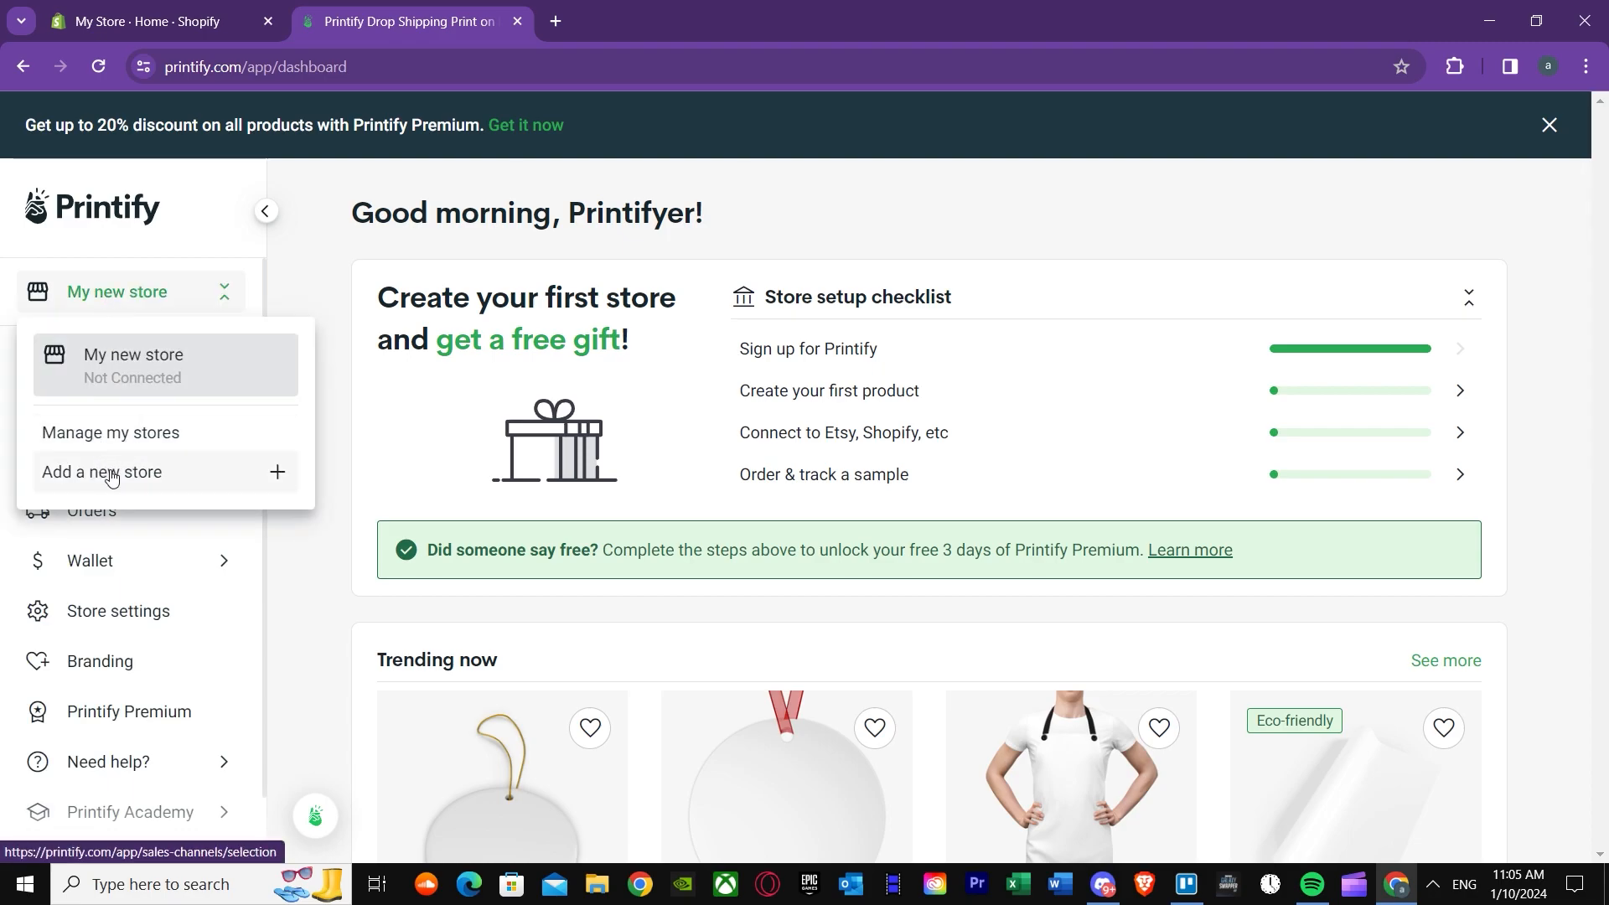
pyautogui.click(275, 473)
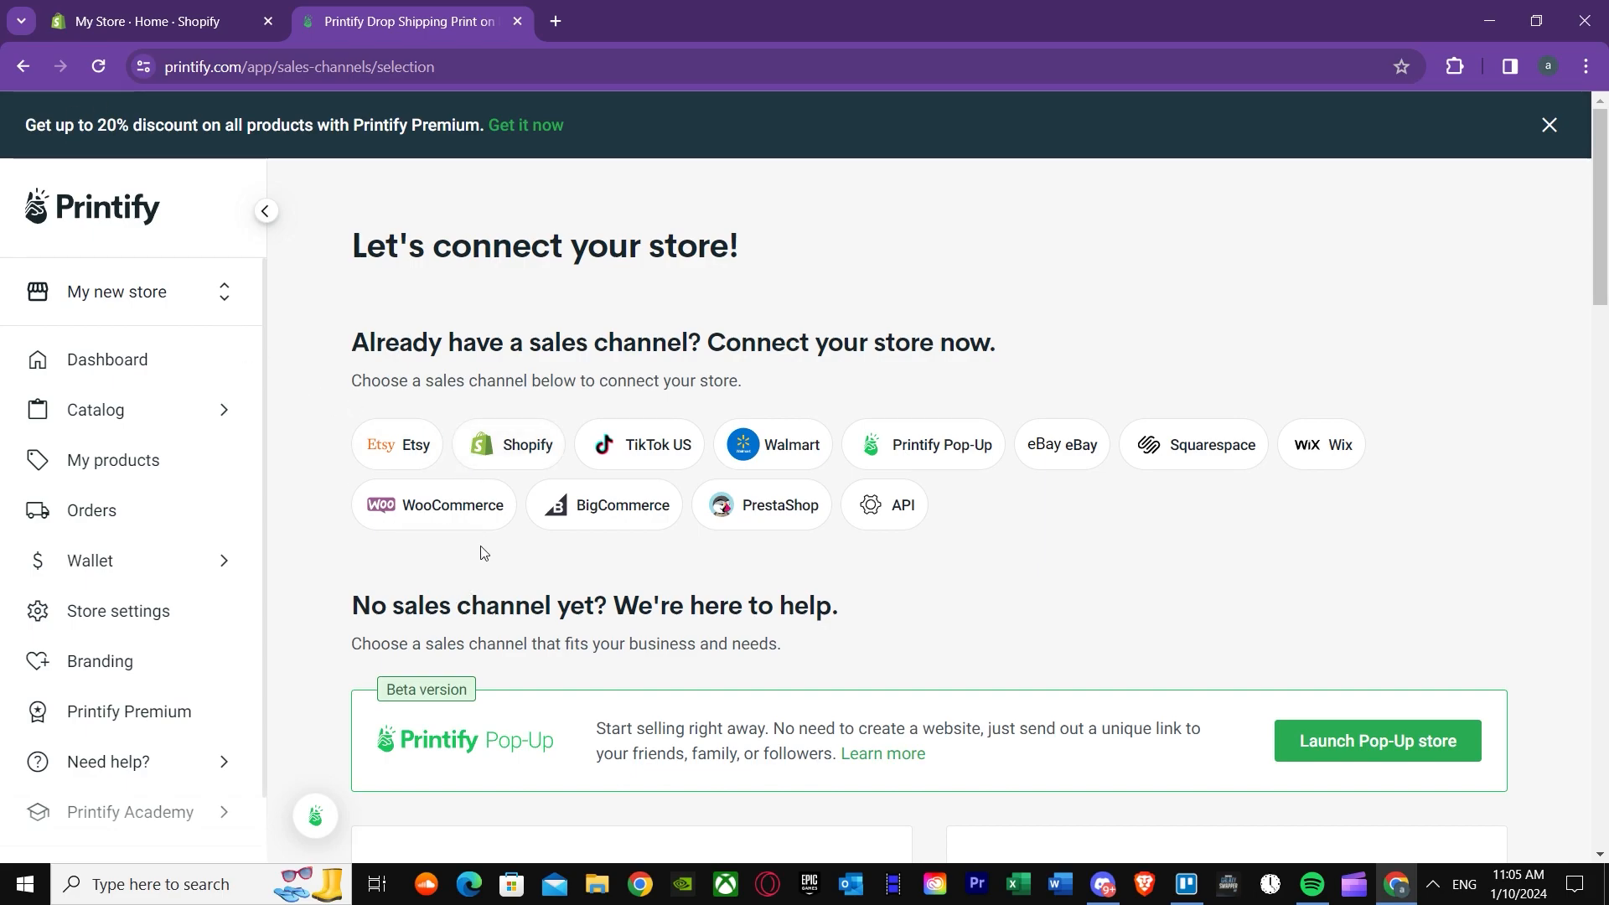
pyautogui.click(510, 451)
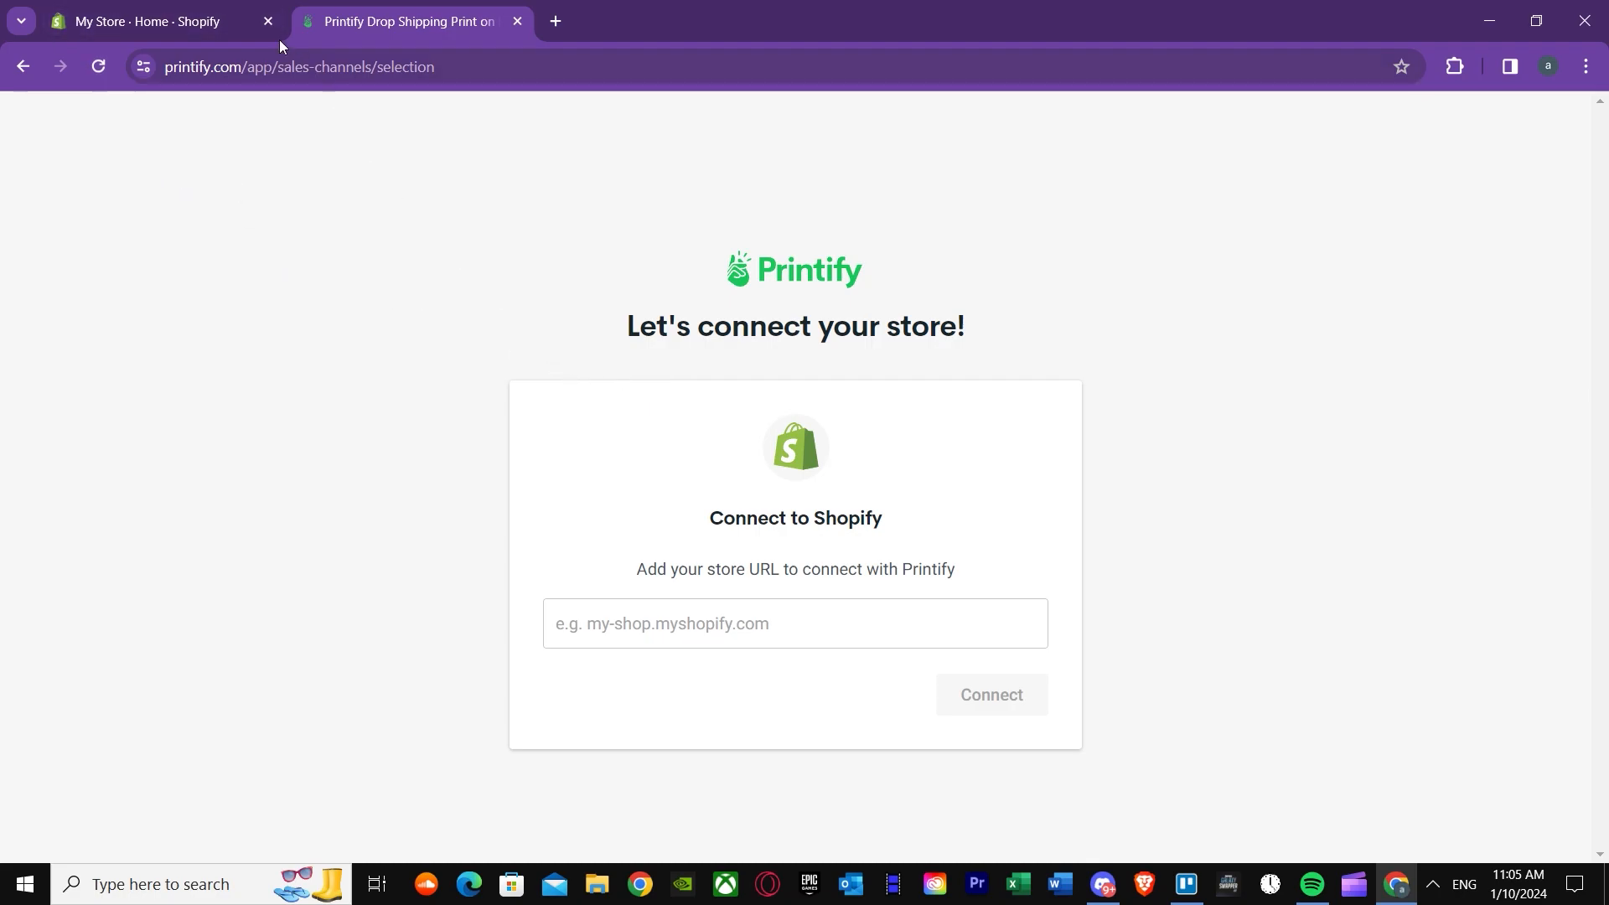
# Step: View the online store from the Shopify admin, copy its web address and close the storefront page
pyautogui.click(210, 14)
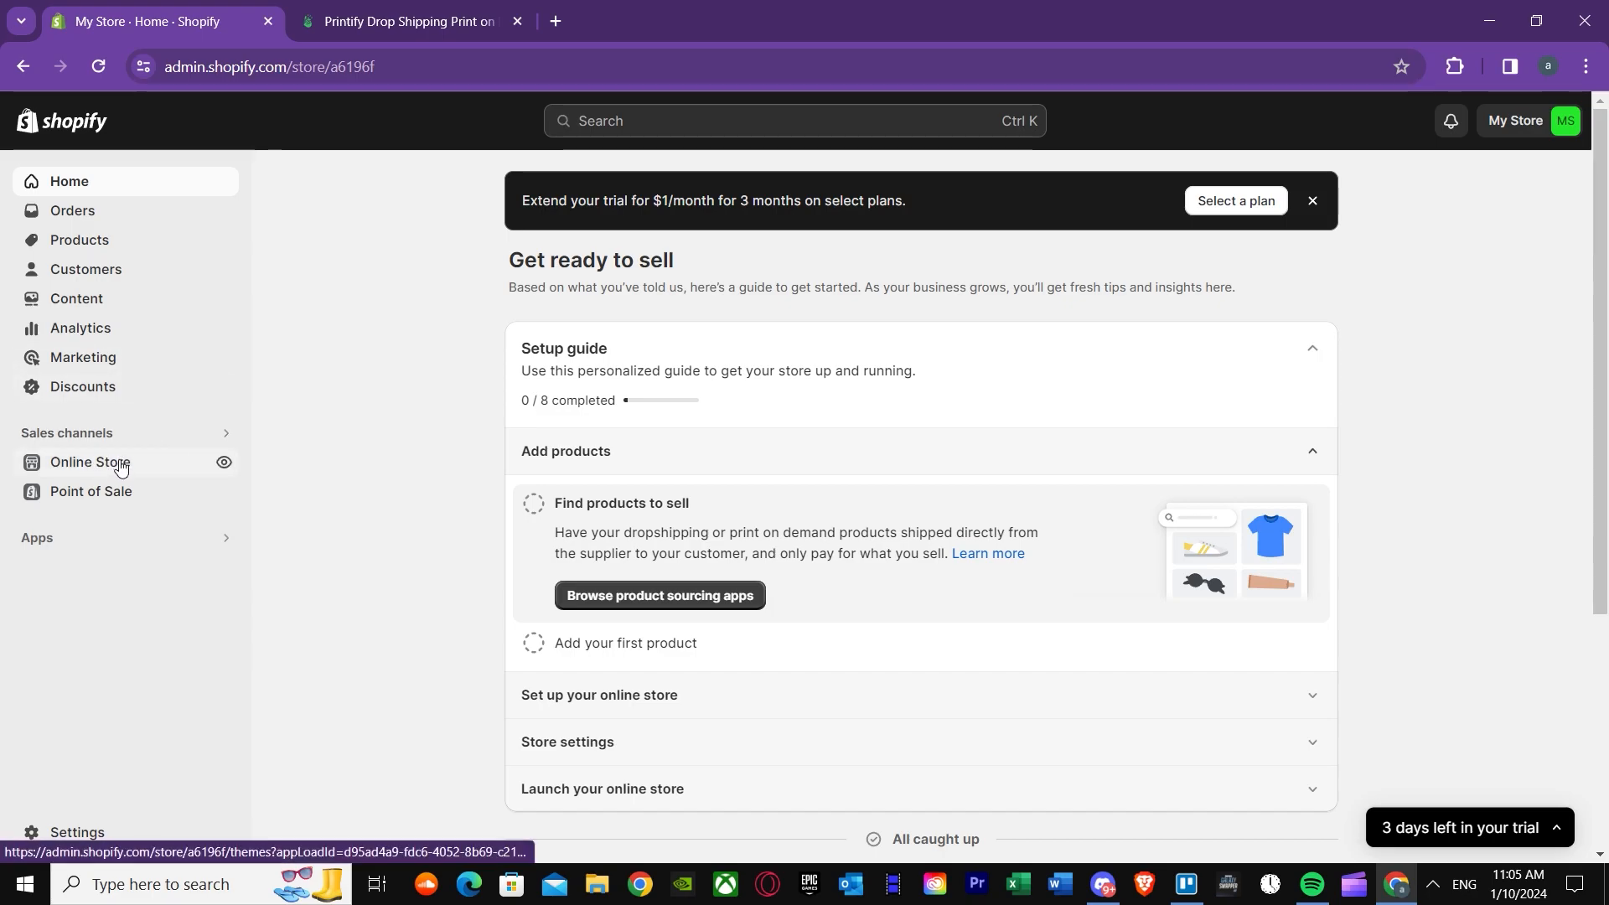
pyautogui.click(225, 464)
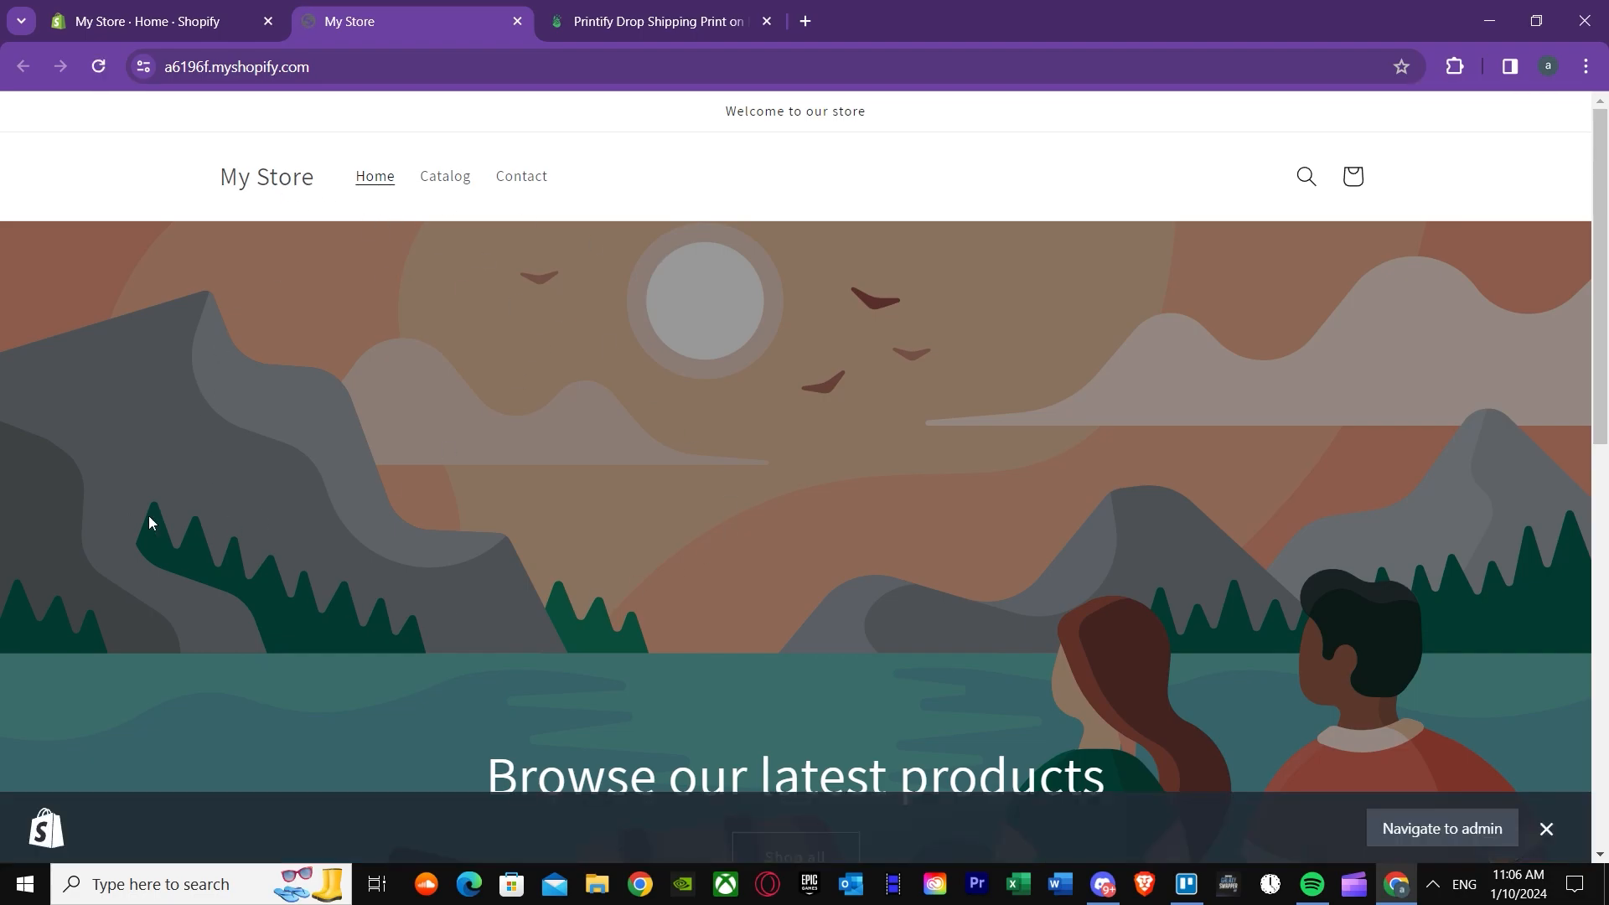
pyautogui.scroll(-10, 304, 494)
pyautogui.scroll(9, 304, 501)
pyautogui.scroll(-5, 302, 503)
pyautogui.scroll(7, 300, 470)
pyautogui.click(307, 68)
pyautogui.rightClick(193, 65)
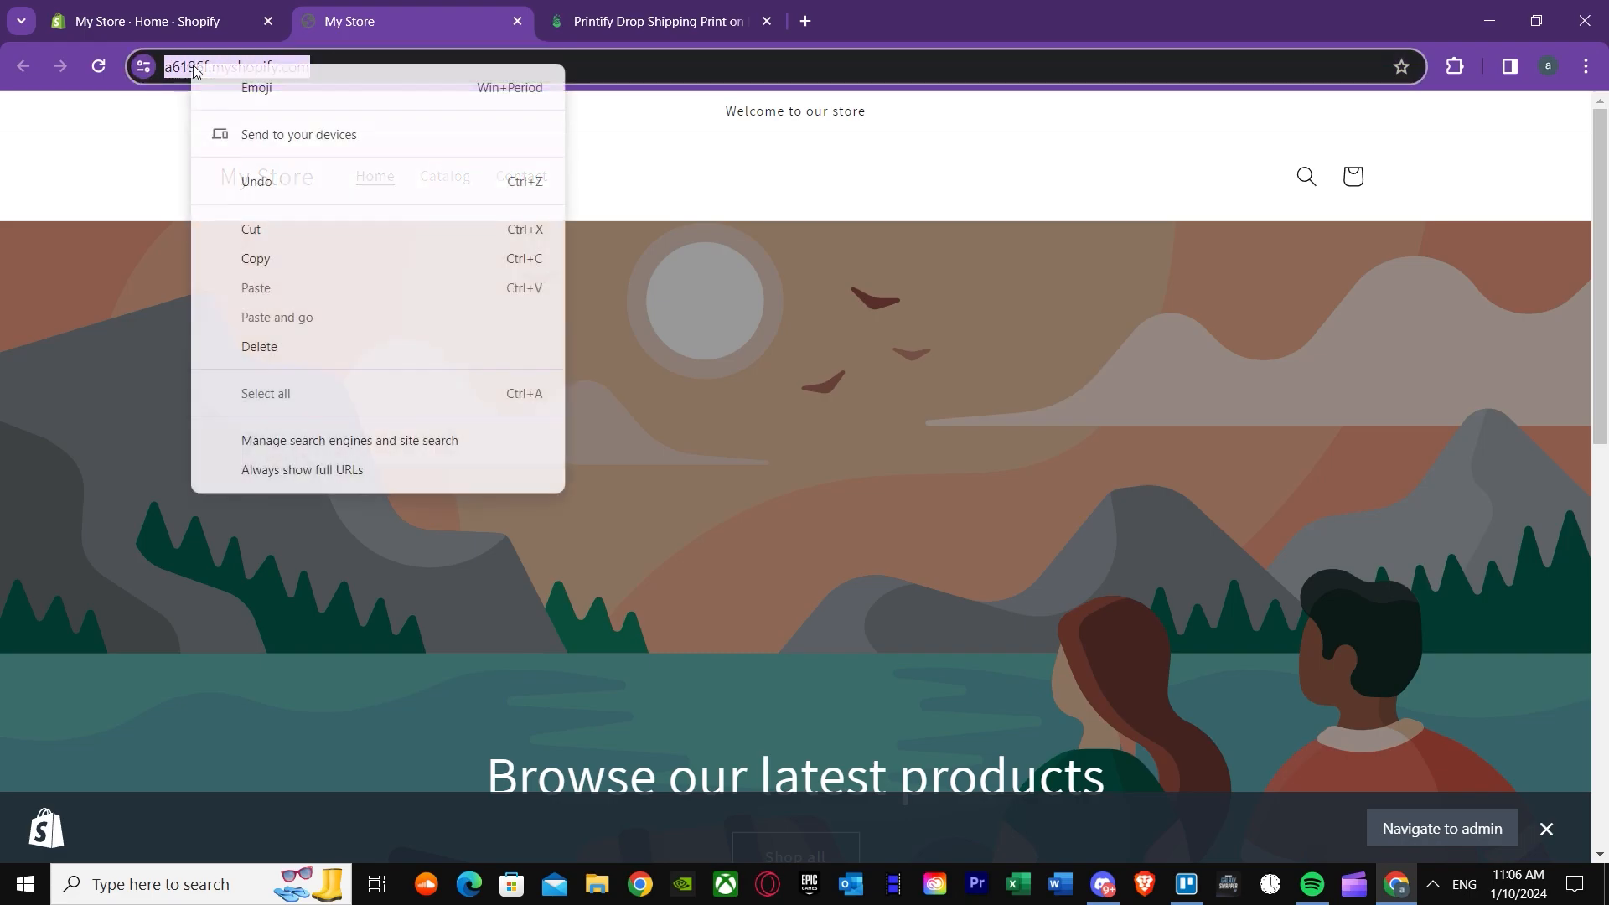
pyautogui.click(261, 253)
pyautogui.click(517, 21)
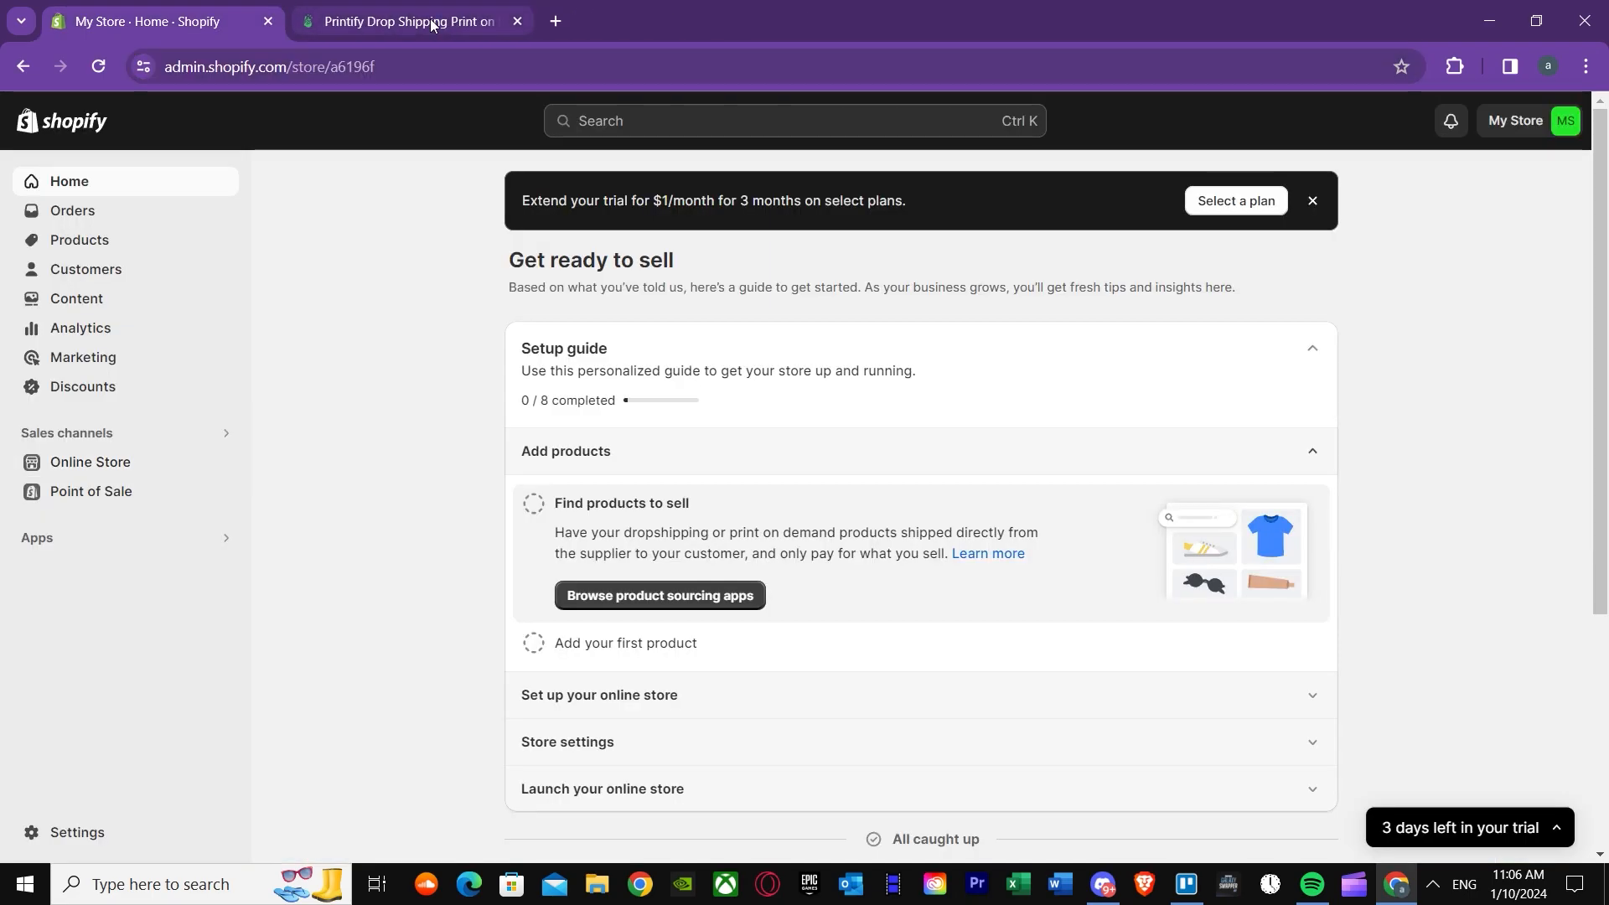
pyautogui.click(419, 21)
pyautogui.rightClick(674, 612)
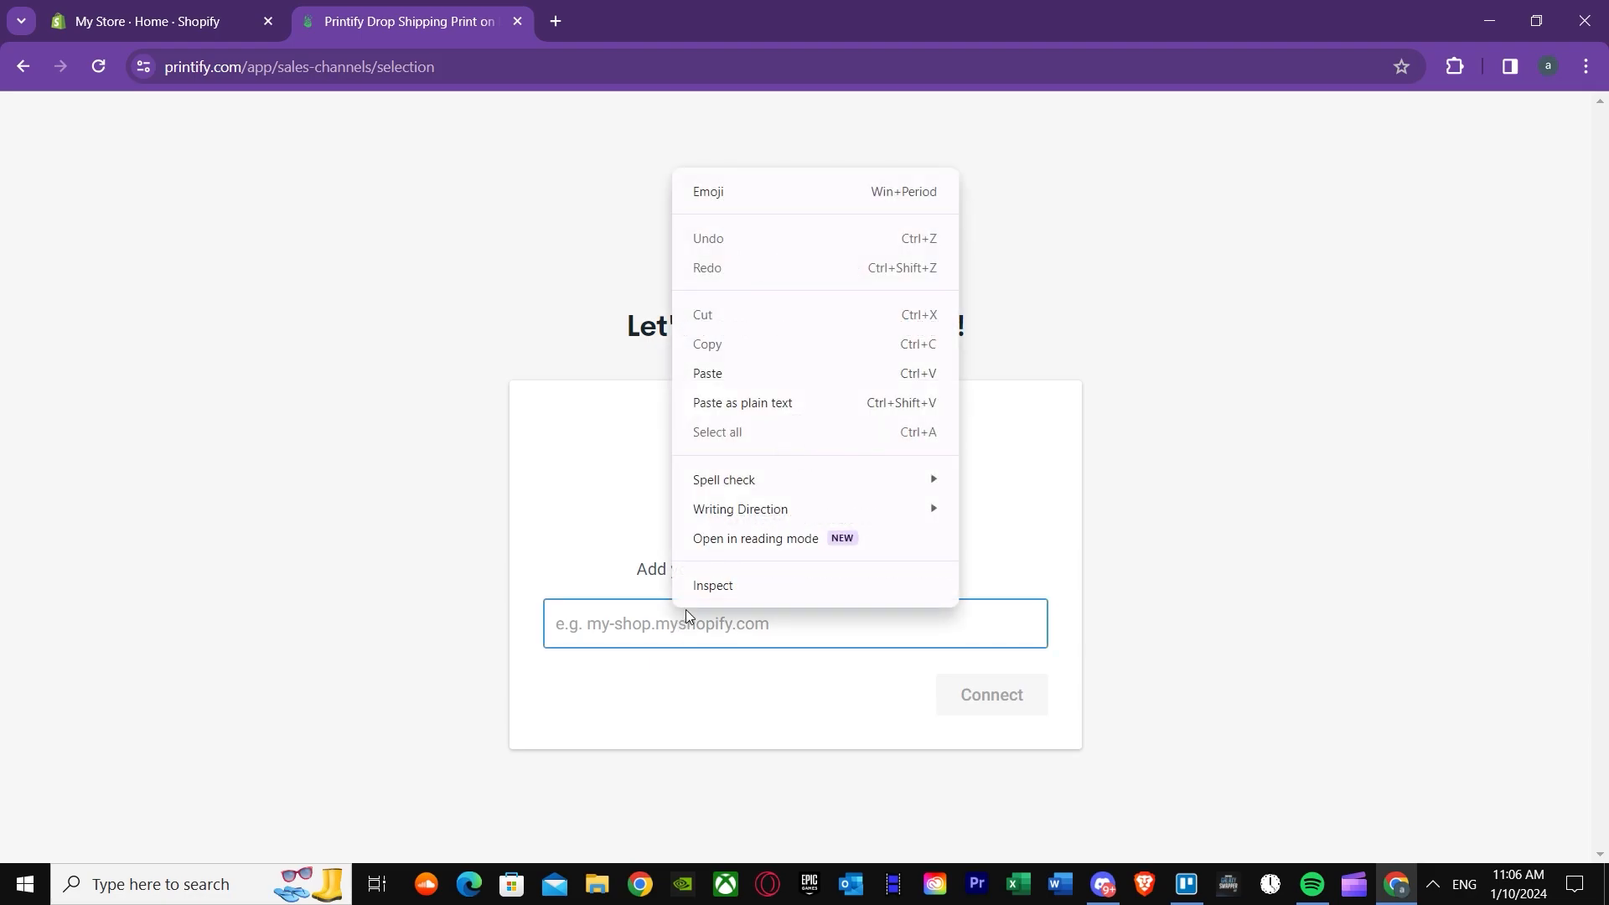
pyautogui.click(711, 369)
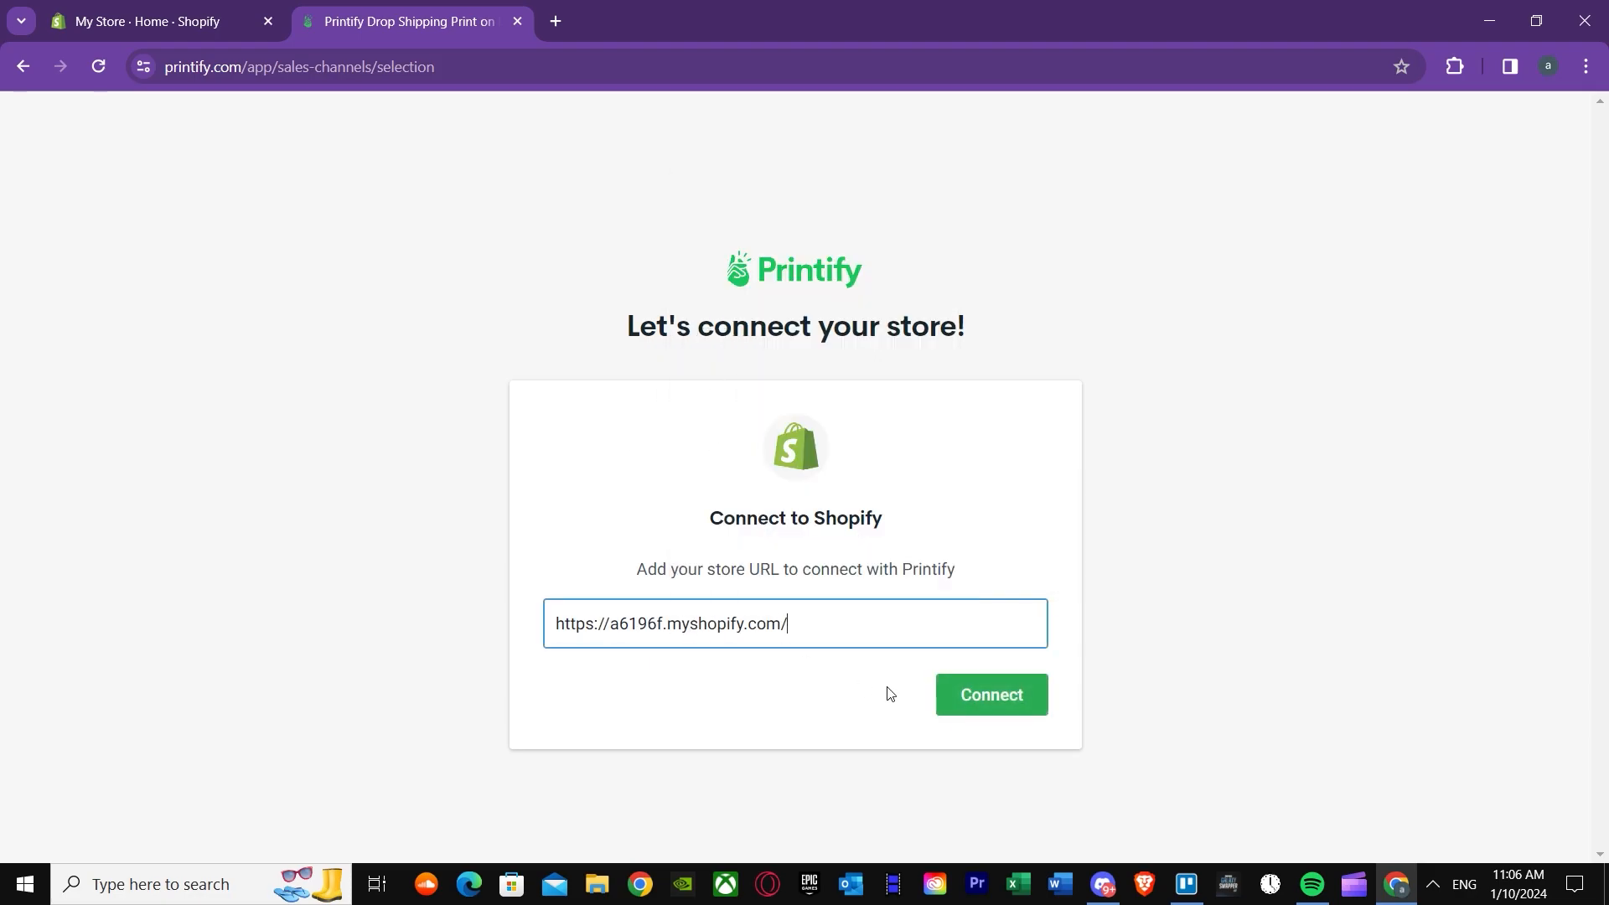
pyautogui.click(959, 696)
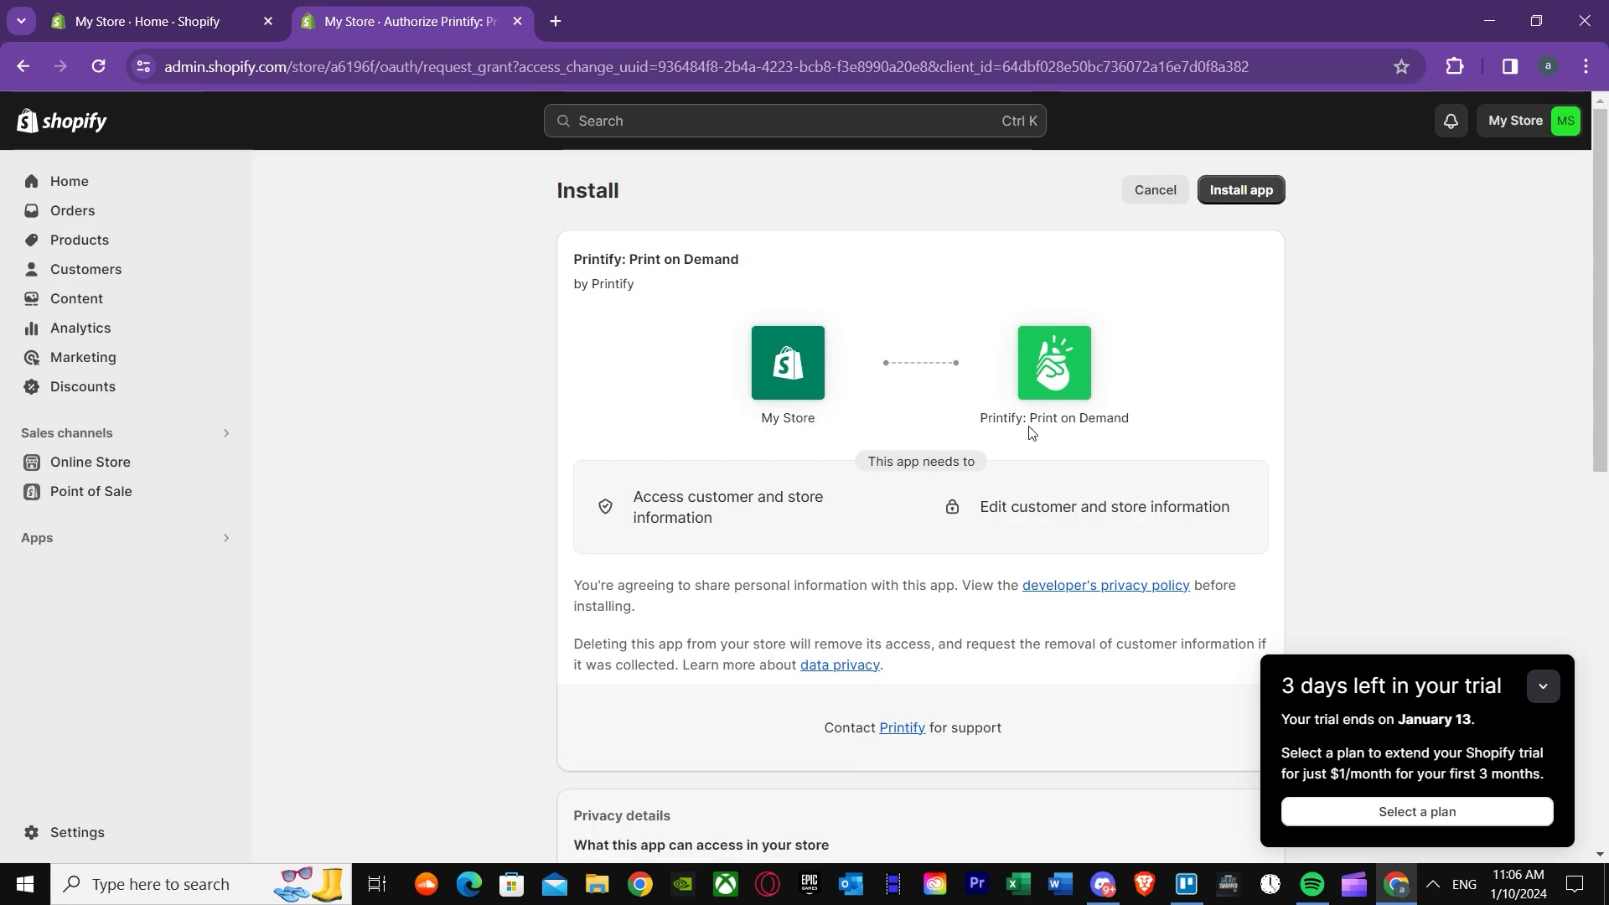
# Step: Install the Printify: Print on Demand app in the Shopify store and sign in to it with the existing Google account
pyautogui.click(1229, 191)
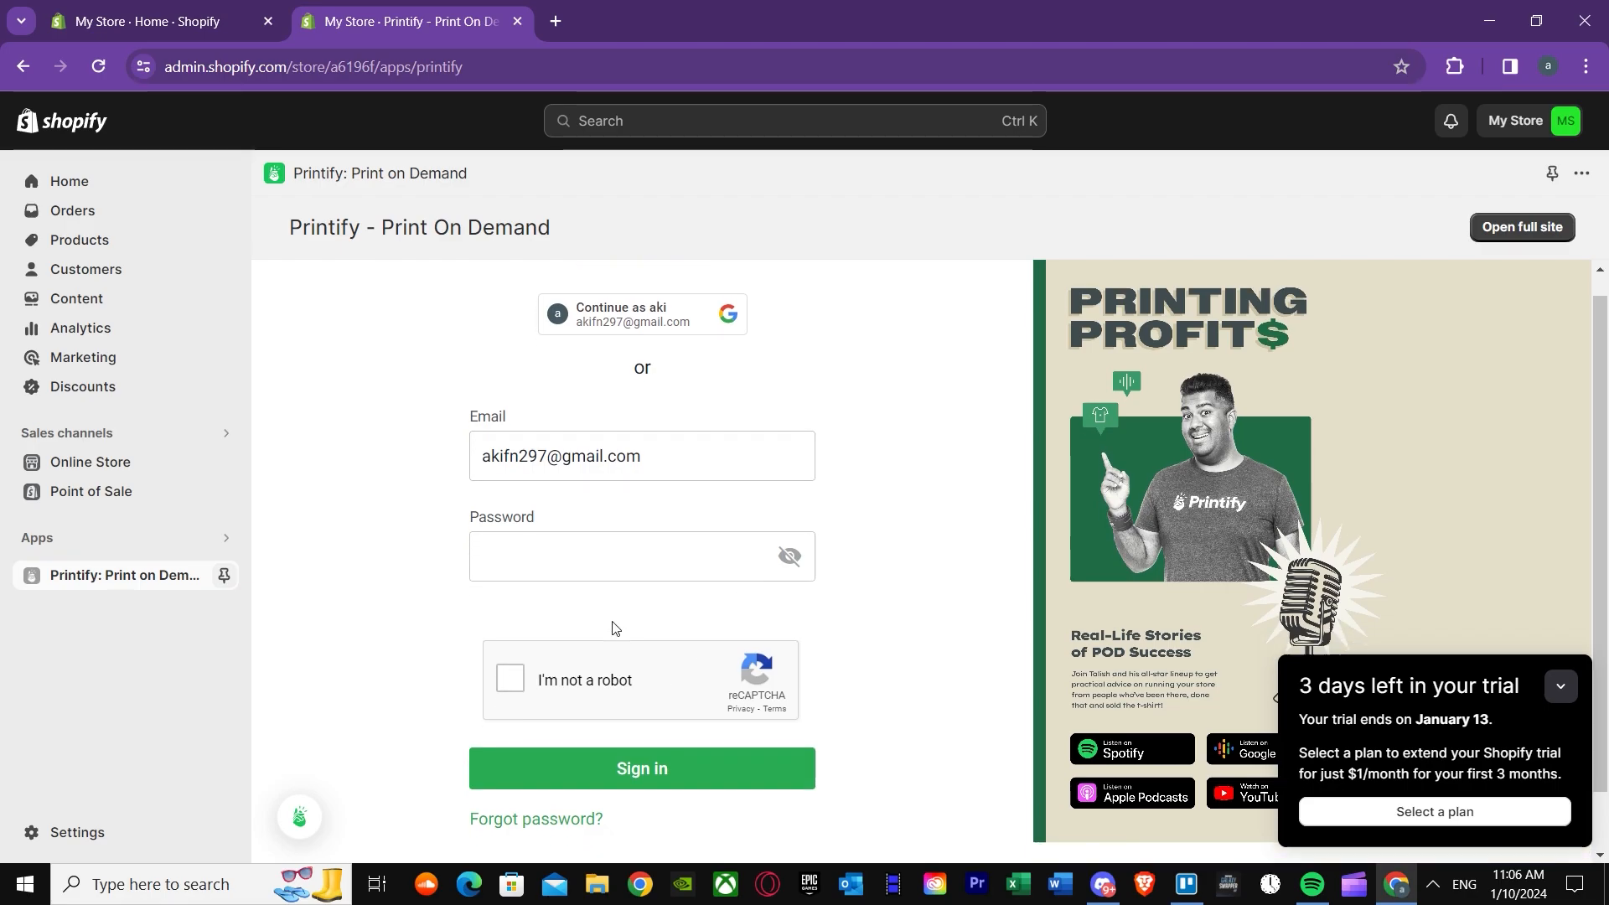
pyautogui.click(624, 335)
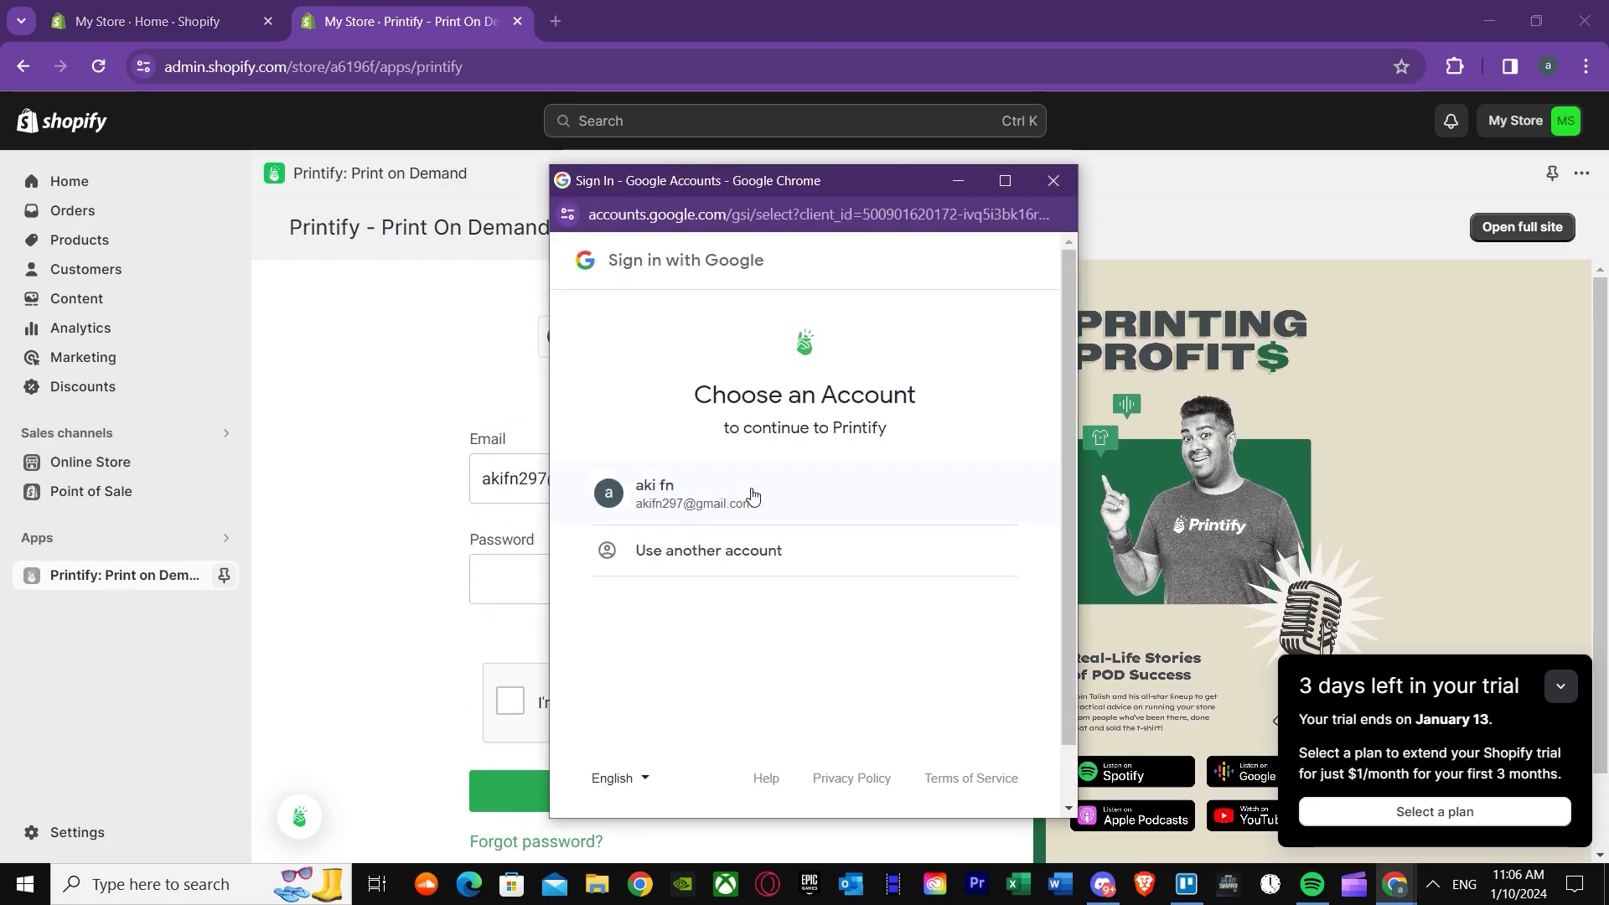
pyautogui.click(733, 489)
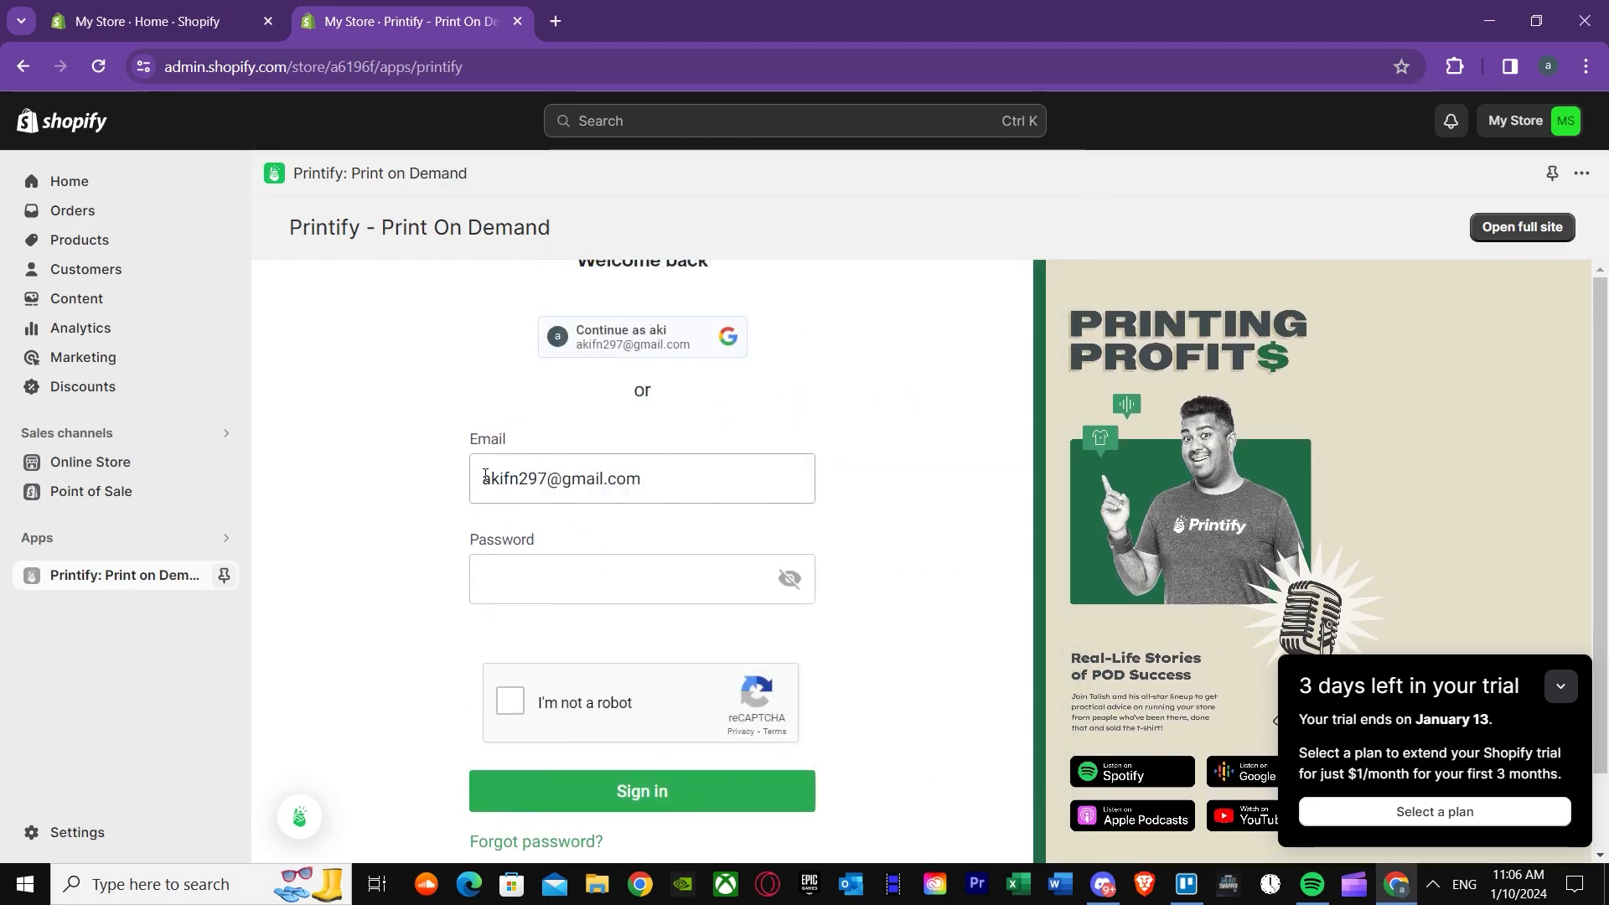
pyautogui.click(592, 339)
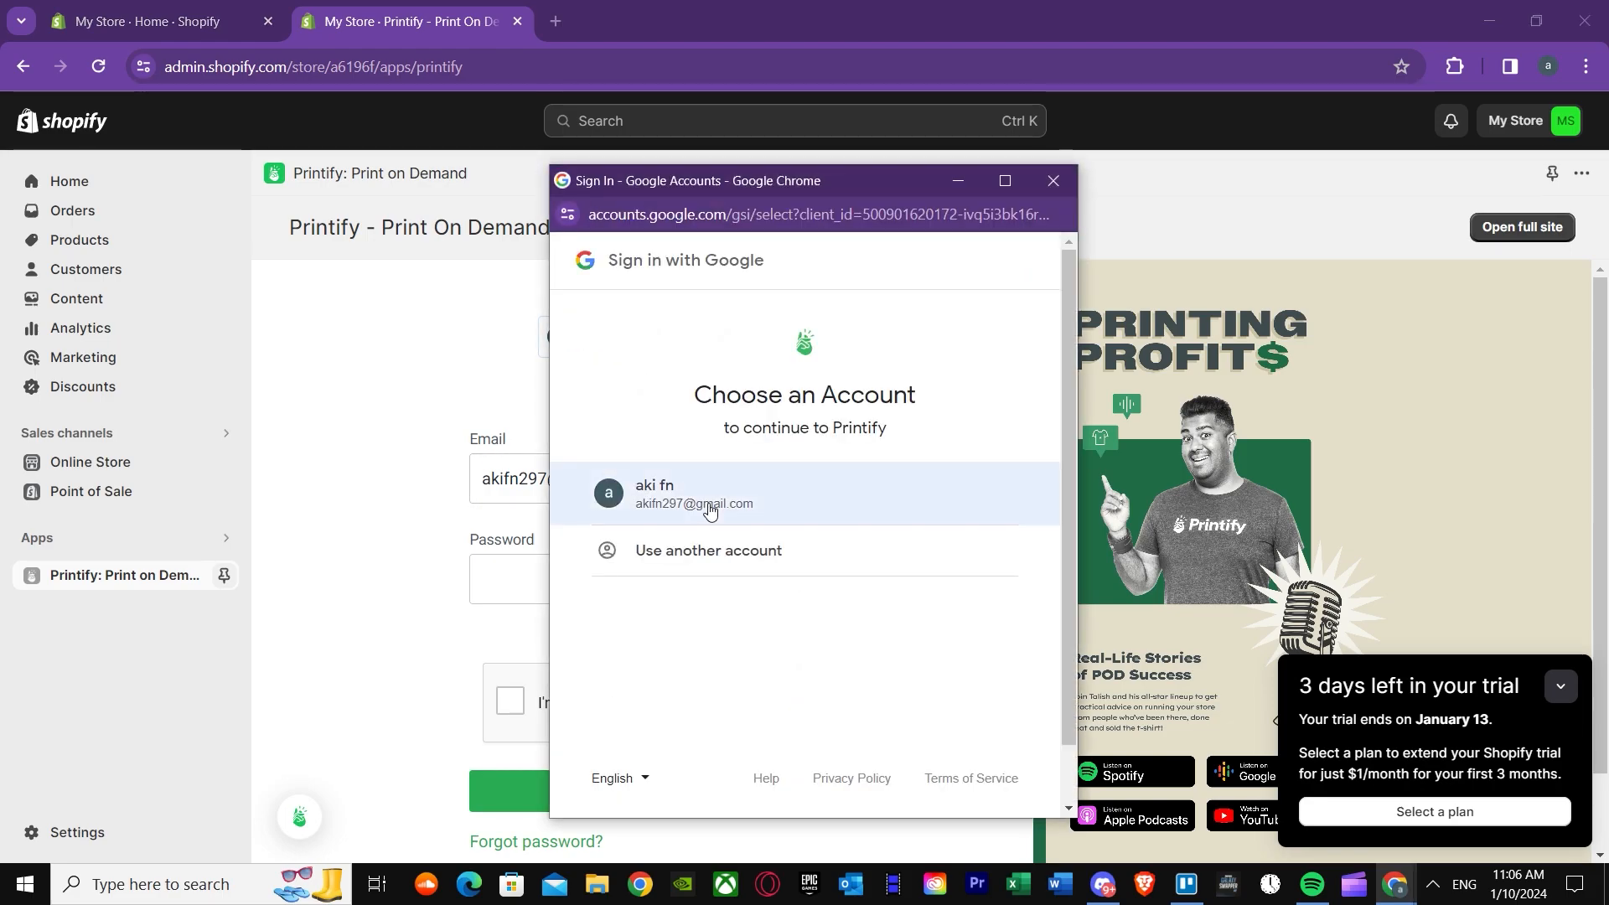
pyautogui.click(607, 495)
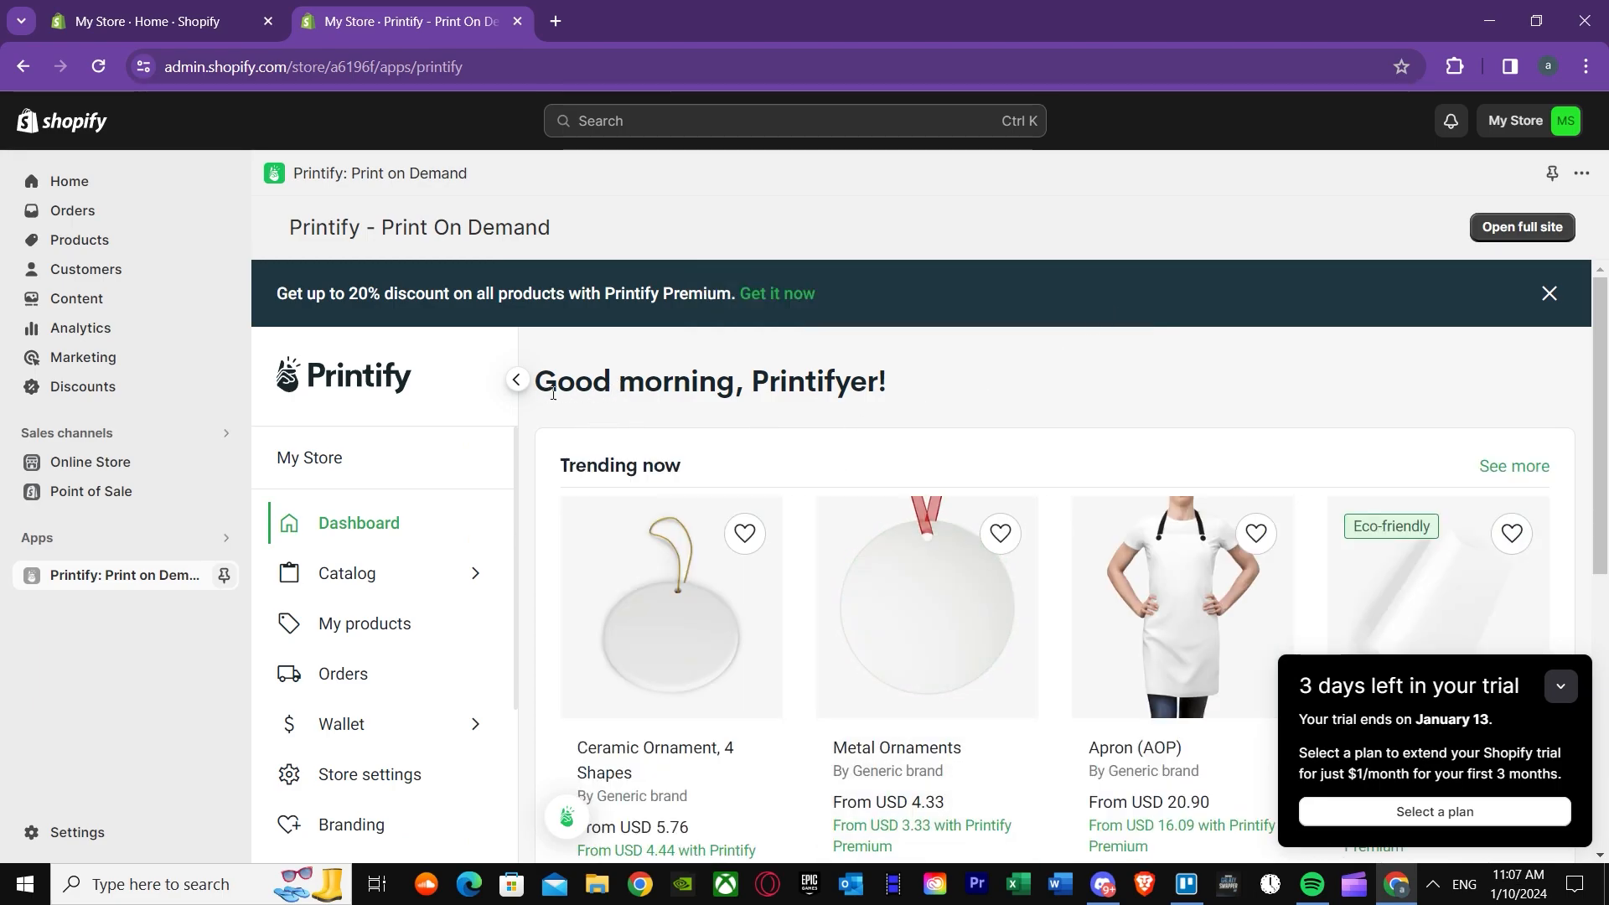
# Step: Look over the embedded Printify dashboard and collapse the Shopify trial notice covering it
pyautogui.scroll(-6, 551, 394)
pyautogui.click(1561, 686)
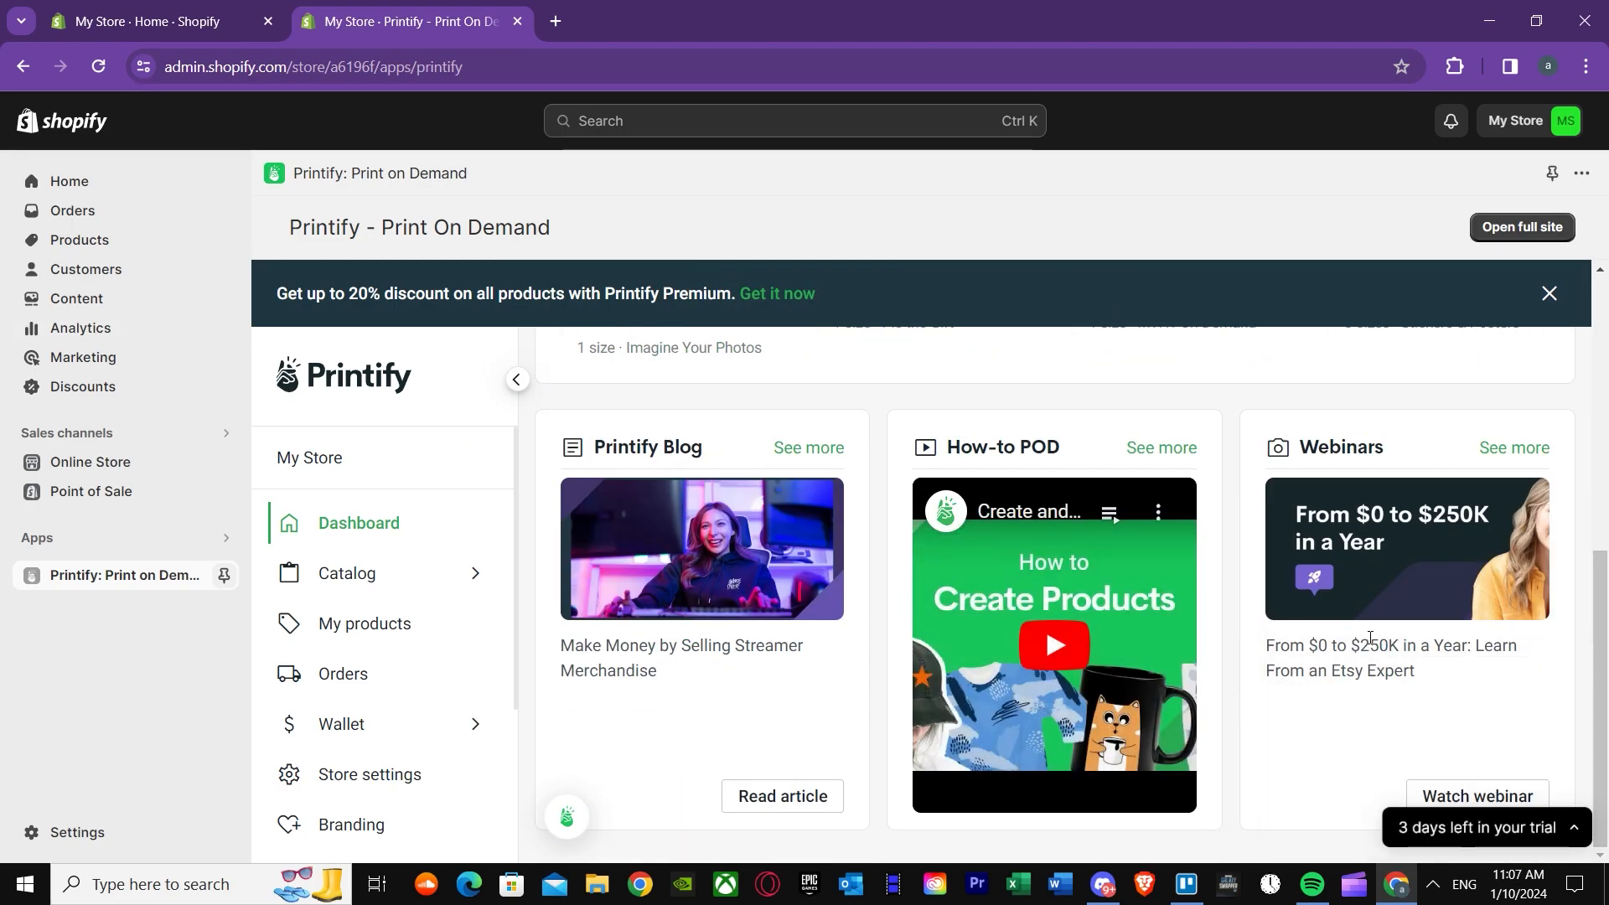
pyautogui.scroll(6, 702, 496)
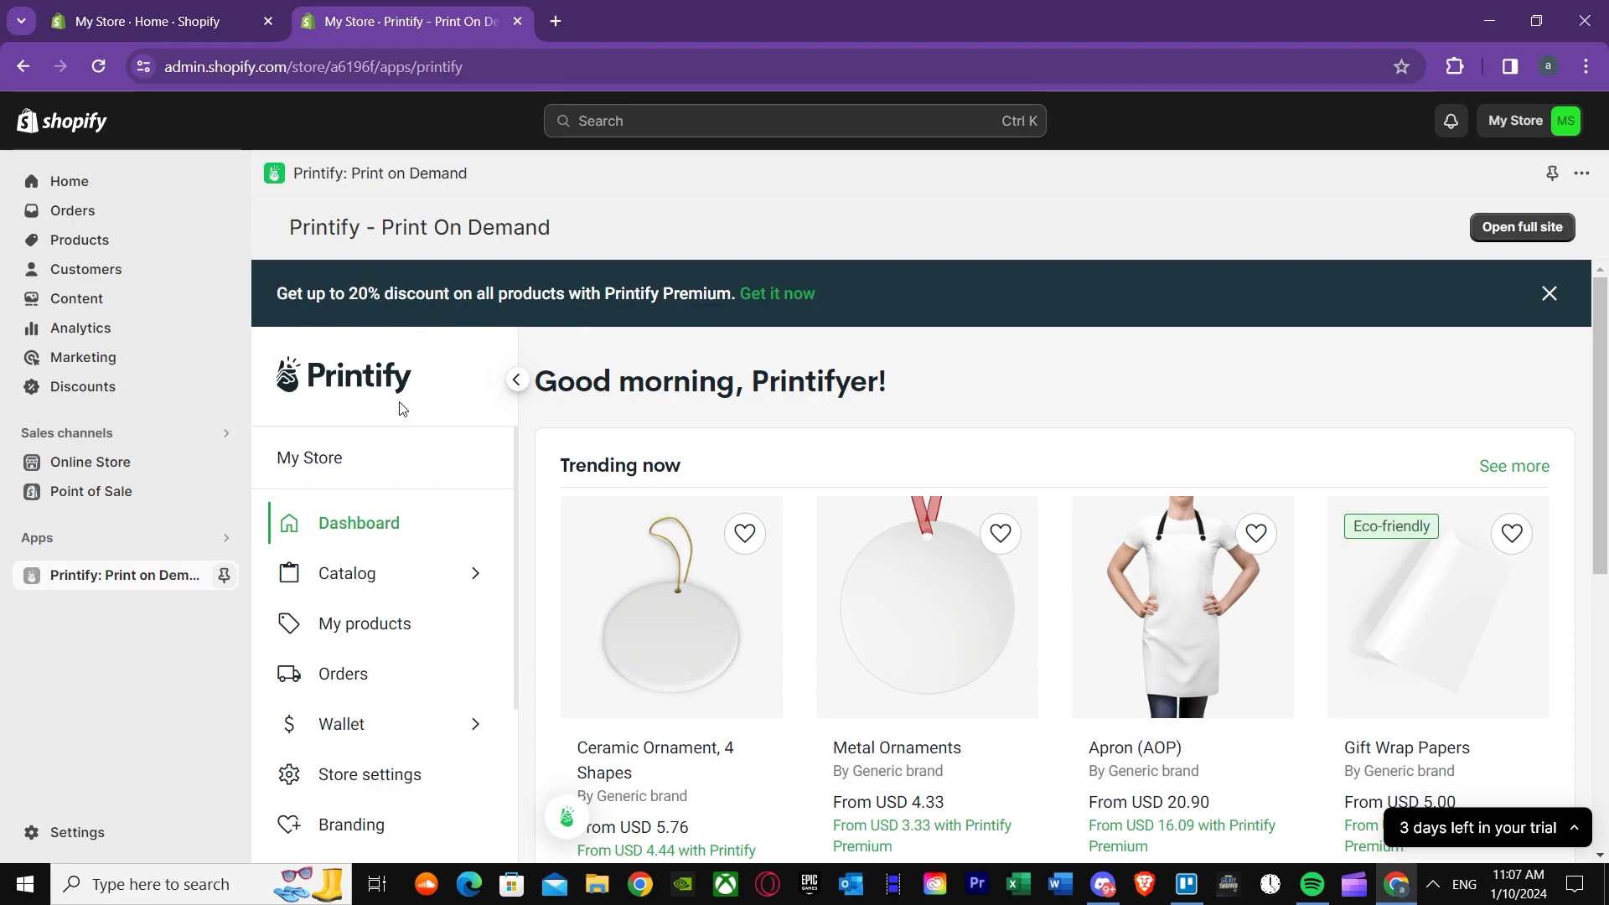
# Step: Review the Printify Premium offer, including its monthly plan and discount examples, and return to the dashboard
pyautogui.click(777, 300)
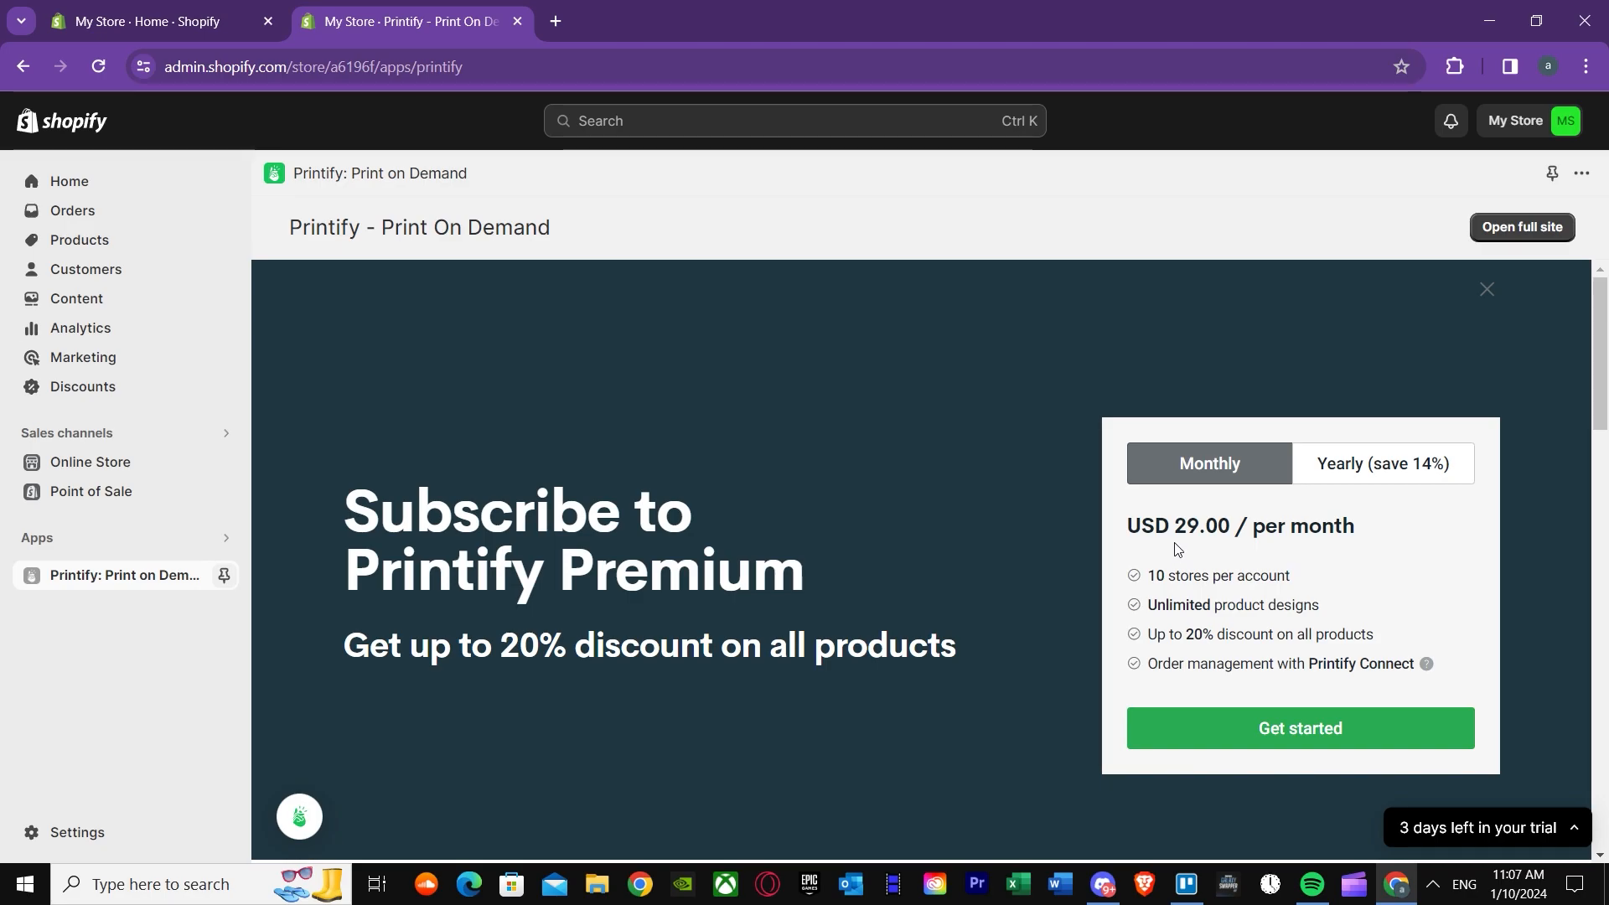
pyautogui.scroll(-1, 1177, 550)
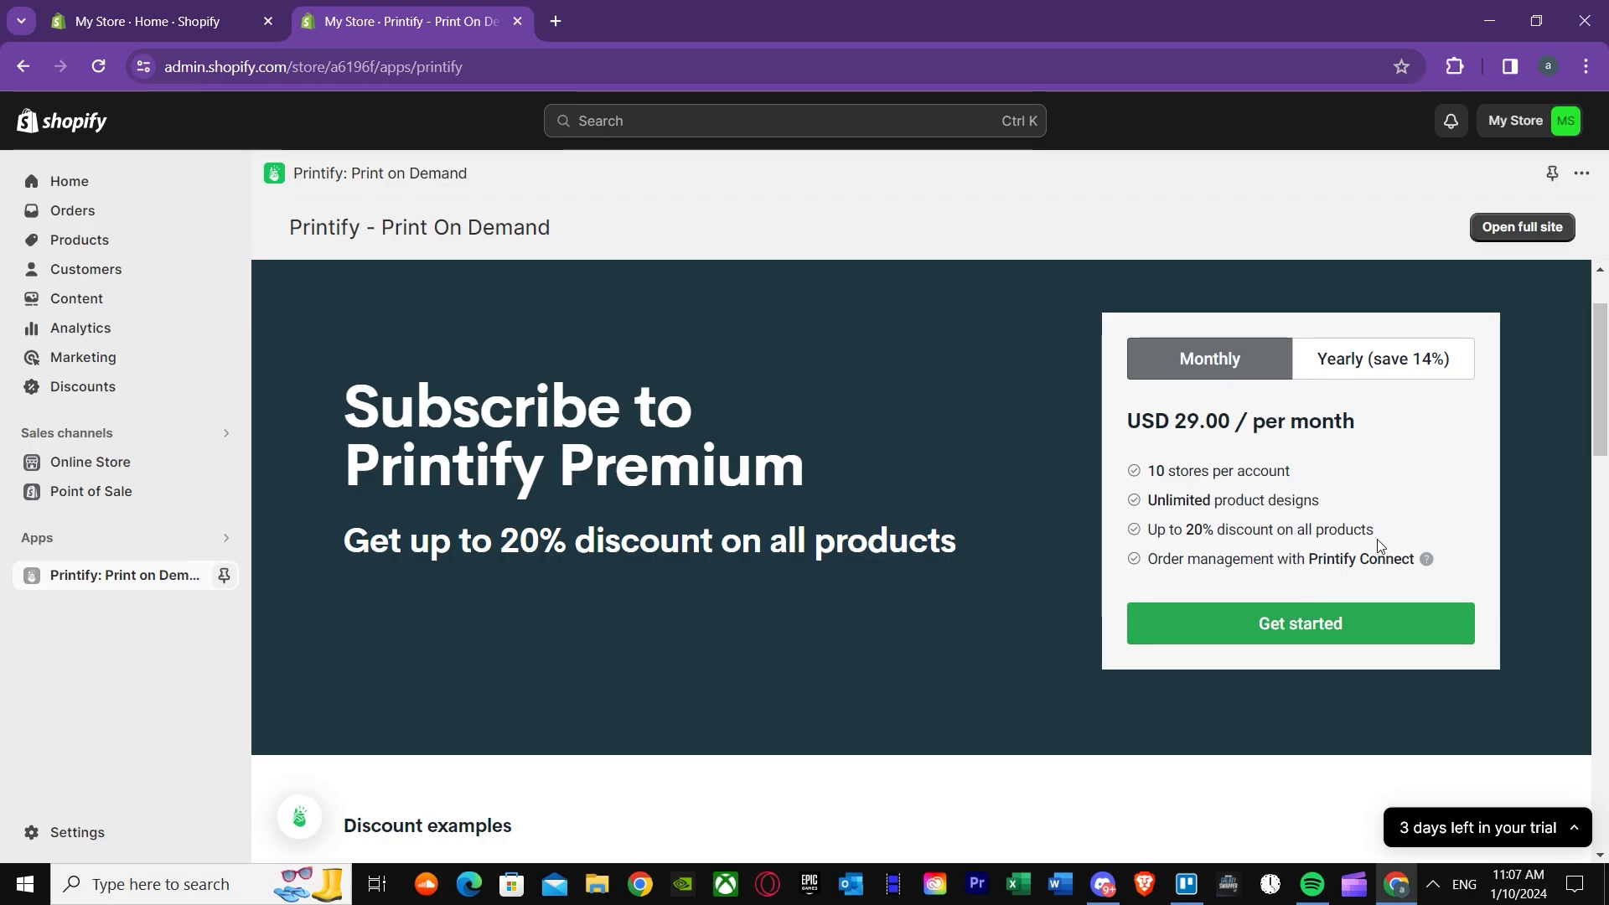
pyautogui.scroll(-5, 1375, 537)
pyautogui.scroll(4, 1184, 575)
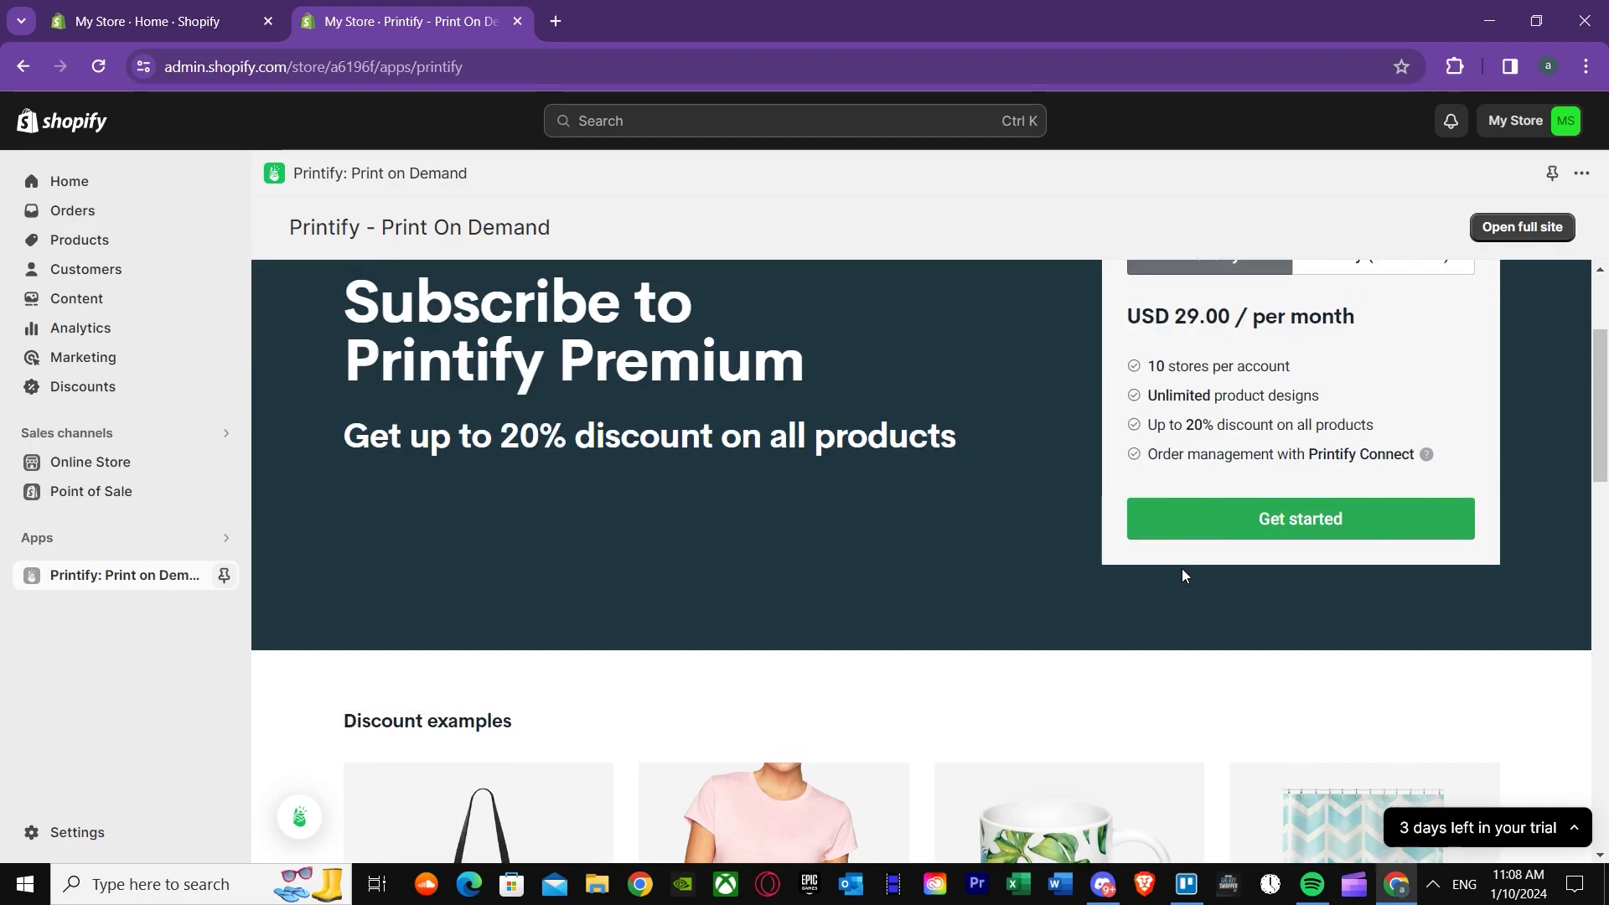
pyautogui.scroll(-5, 1184, 575)
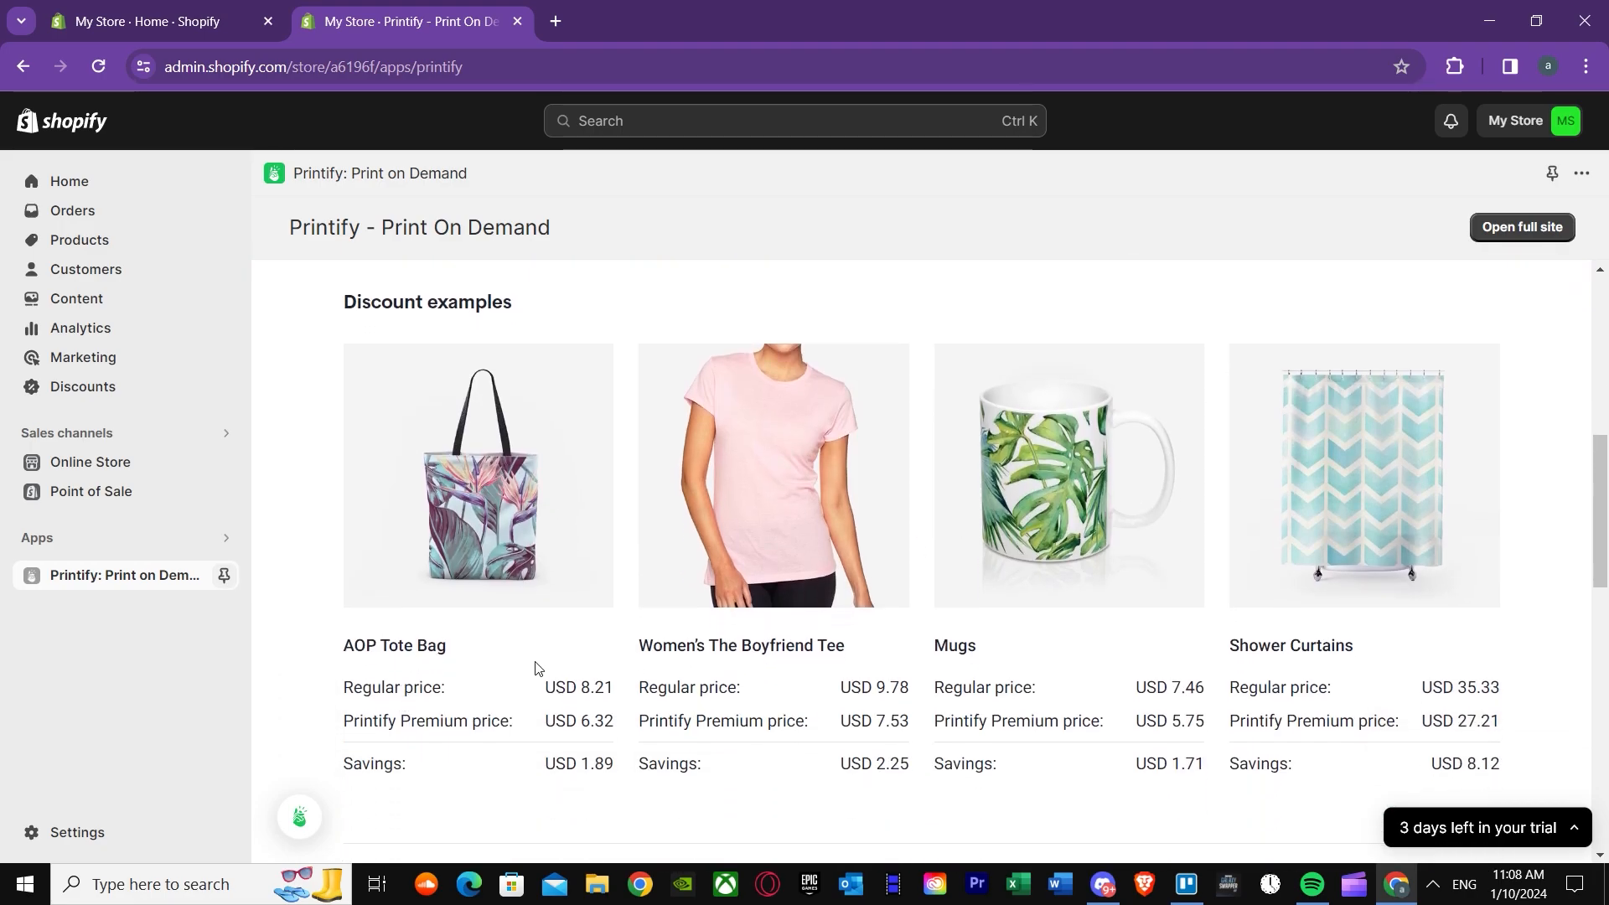
pyautogui.scroll(5, 1070, 683)
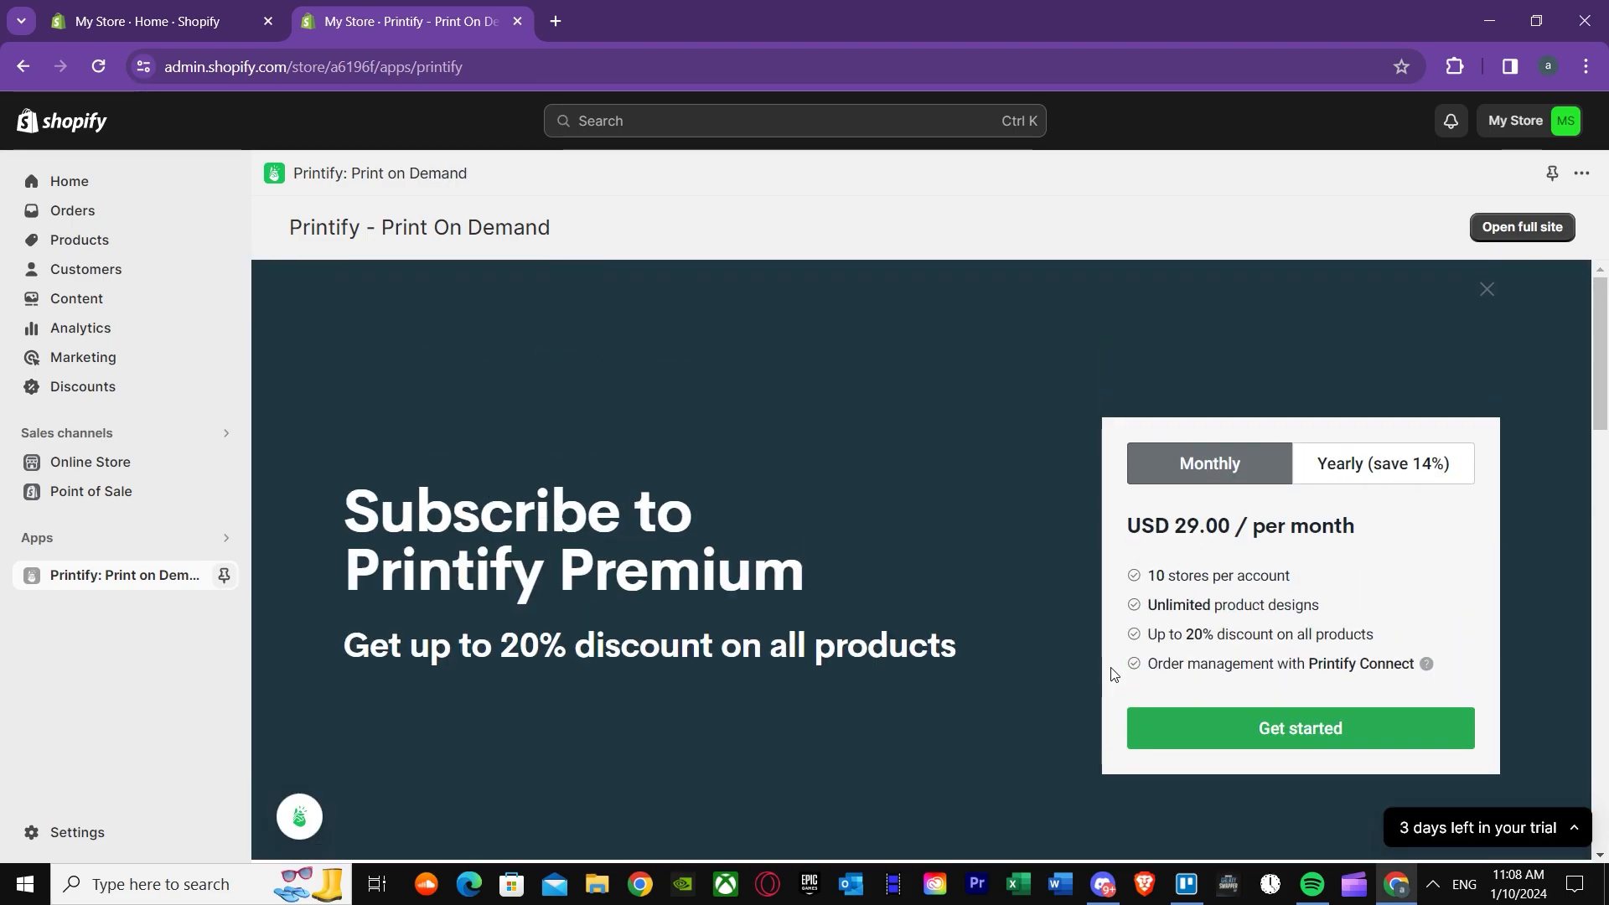
pyautogui.click(1480, 291)
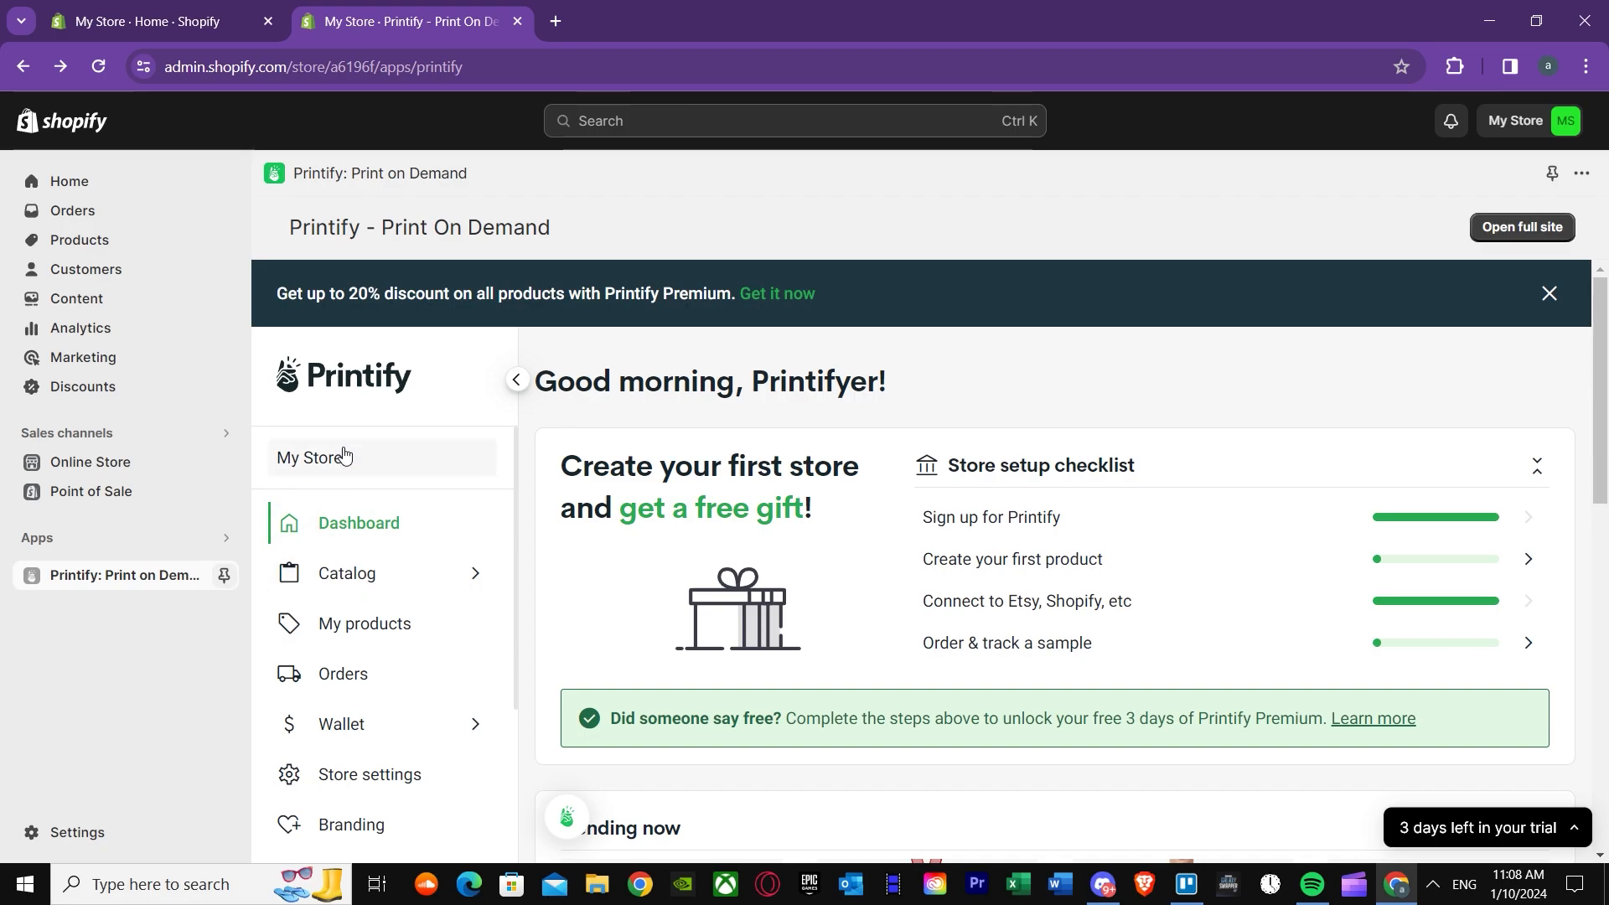
# Step: Examine Printify's navigation sections and the product categories offered in its catalog
pyautogui.scroll(-2, 349, 562)
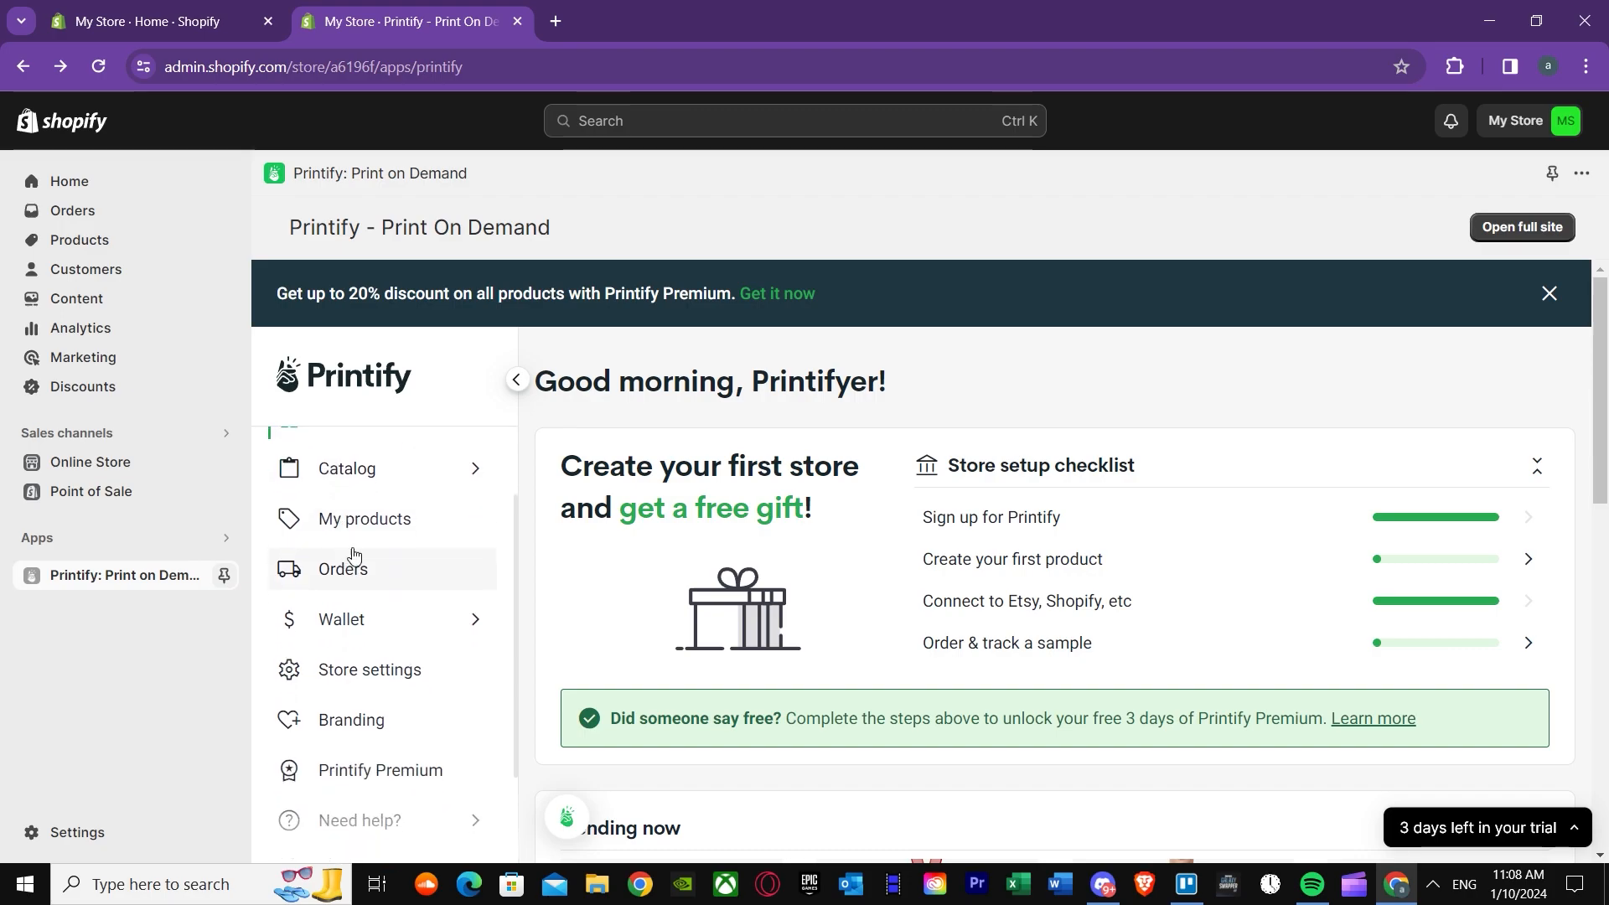
pyautogui.moveTo(367, 476)
pyautogui.scroll(-4, 592, 506)
pyautogui.scroll(4, 575, 564)
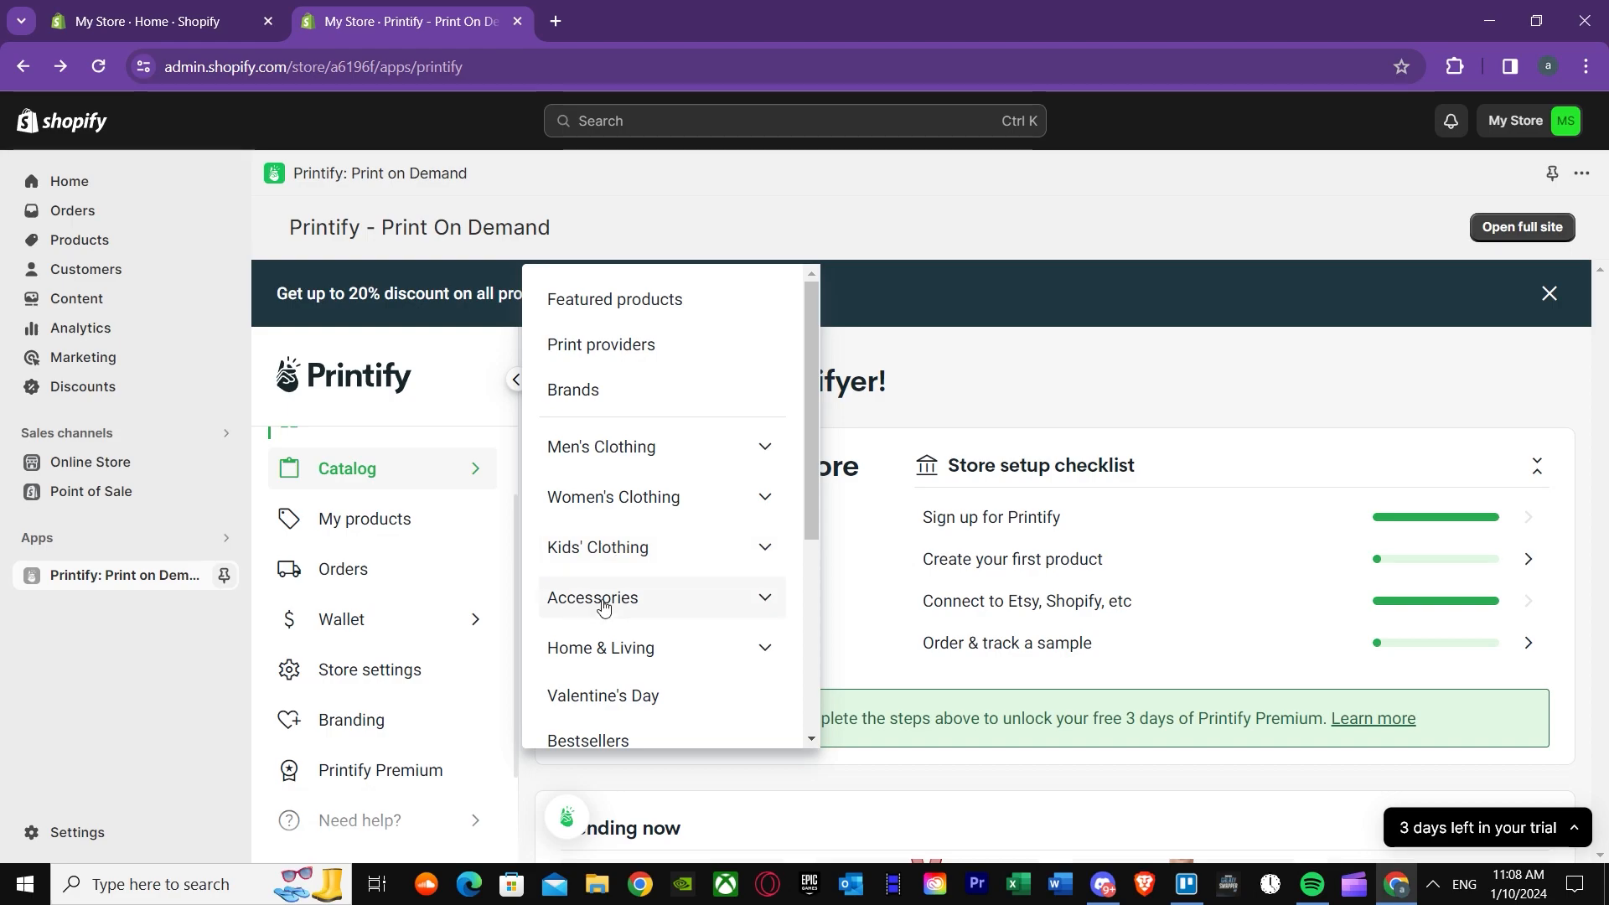
pyautogui.scroll(-4, 620, 633)
pyautogui.scroll(4, 621, 630)
pyautogui.scroll(-3, 612, 587)
pyautogui.scroll(3, 612, 579)
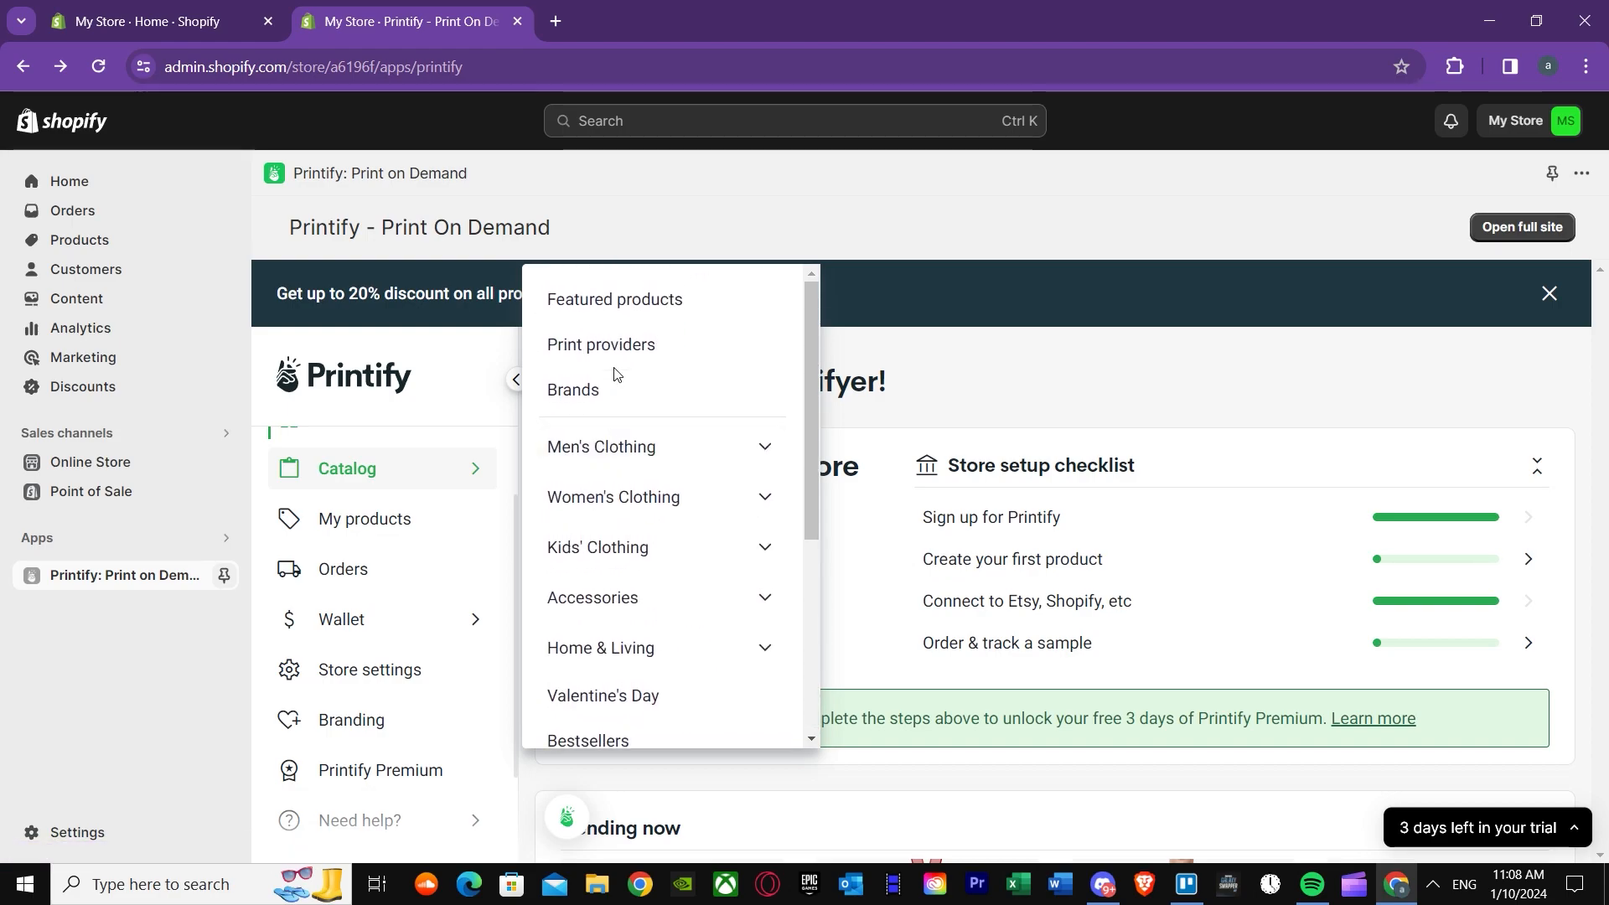
# Step: Open the catalog's featured products and look through the popular categories, high earning and merchant approved items
pyautogui.click(616, 301)
pyautogui.scroll(-3, 737, 587)
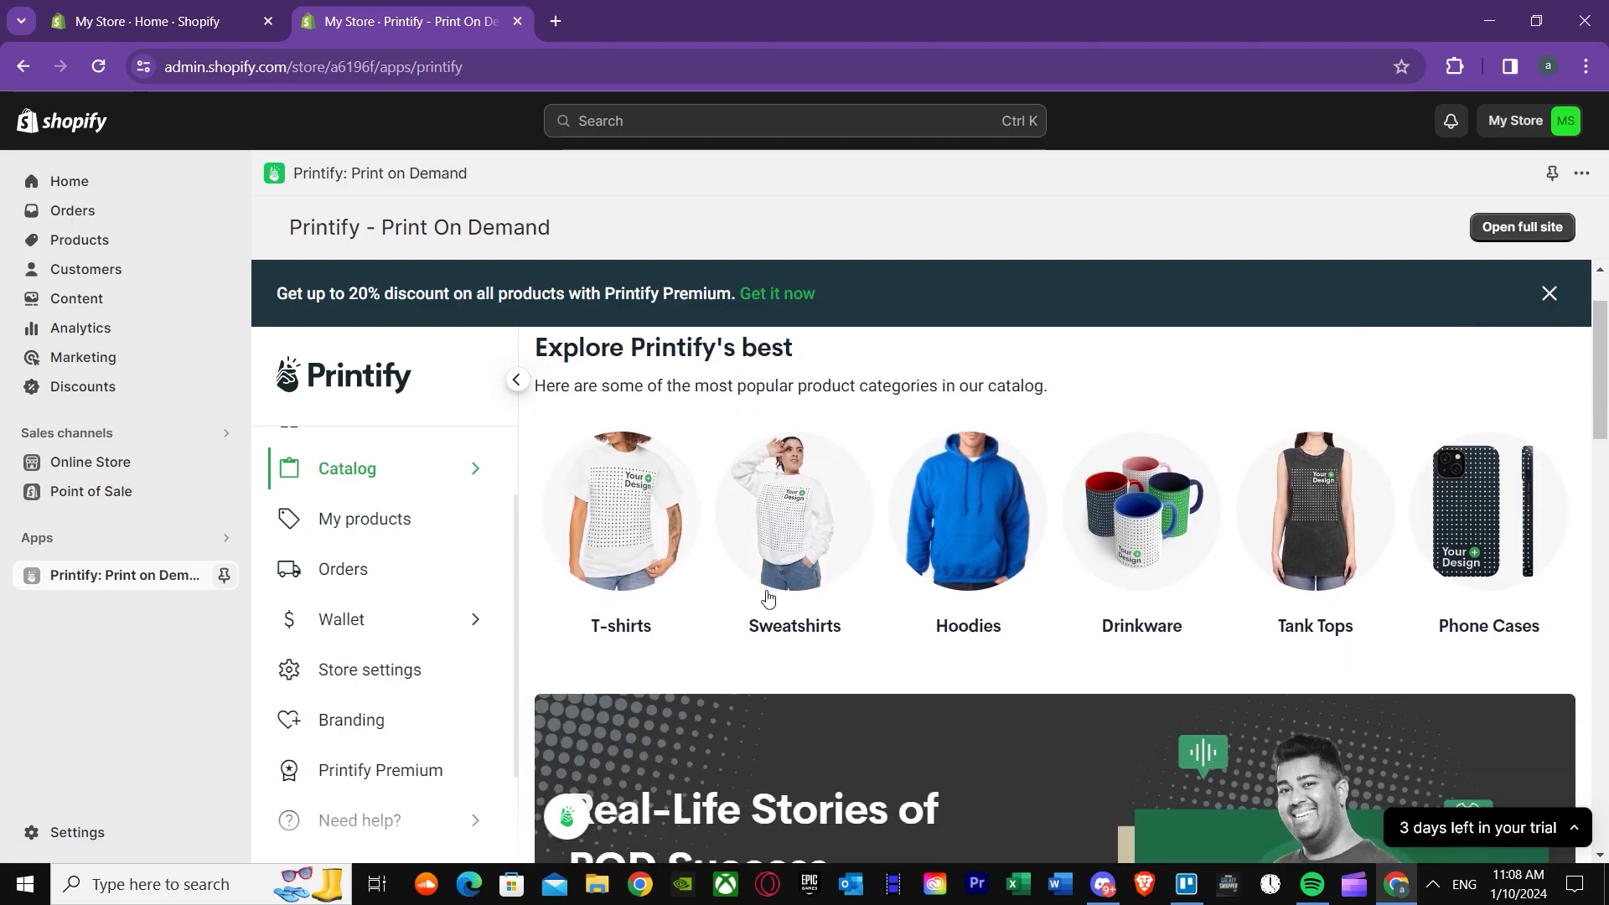
pyautogui.scroll(3, 766, 578)
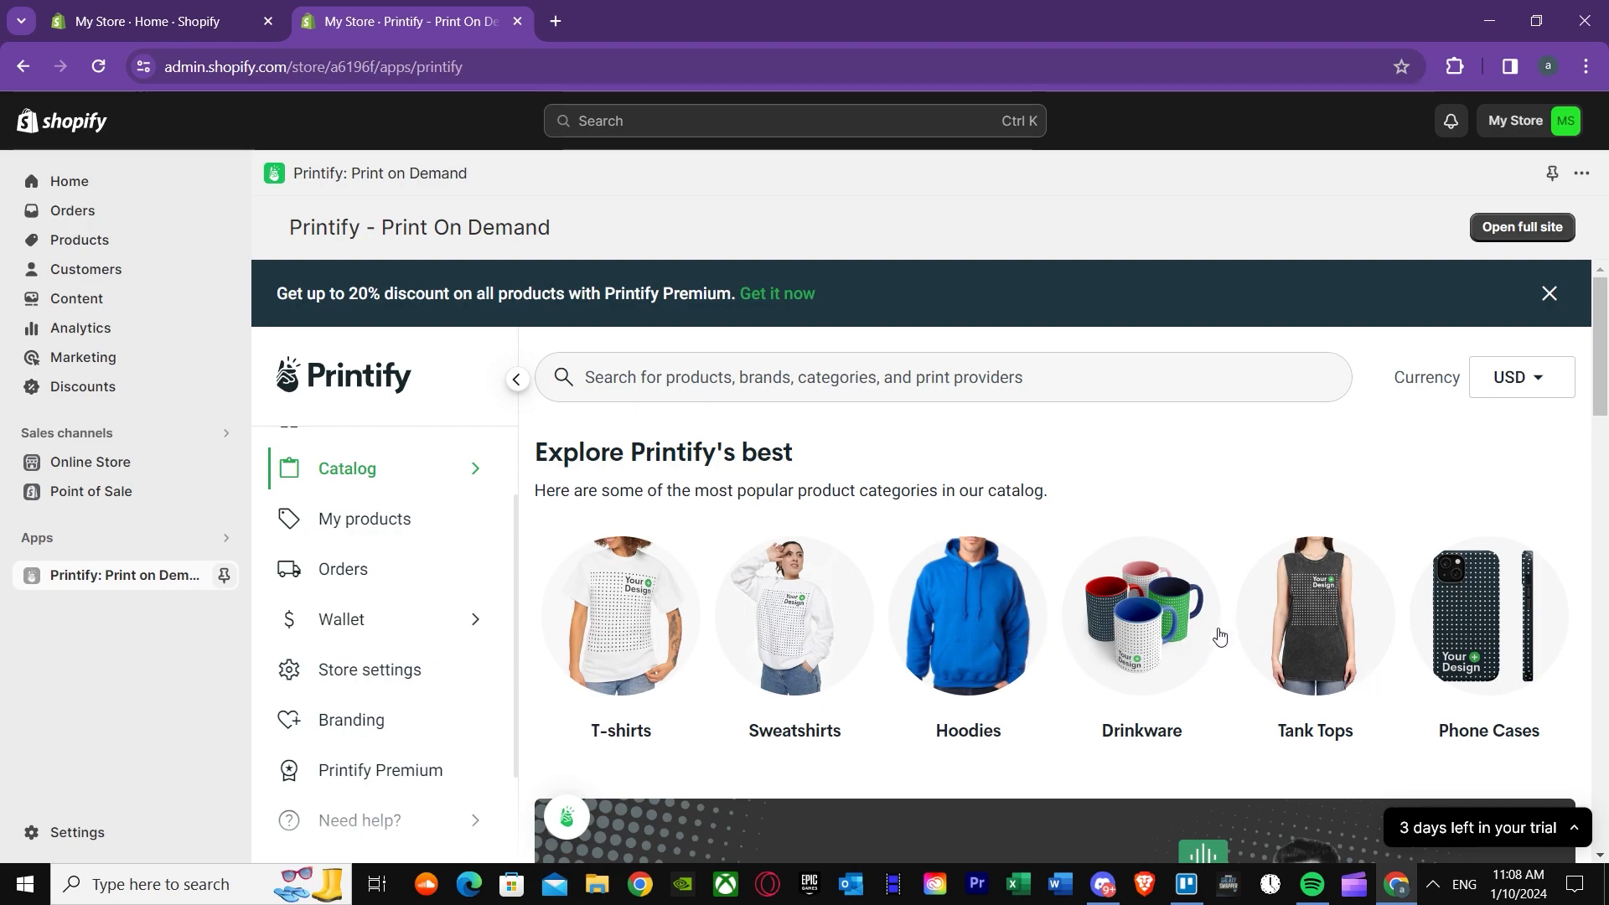
pyautogui.scroll(-5, 1036, 577)
pyautogui.scroll(1, 1008, 580)
pyautogui.scroll(-7, 1008, 582)
pyautogui.scroll(1, 641, 507)
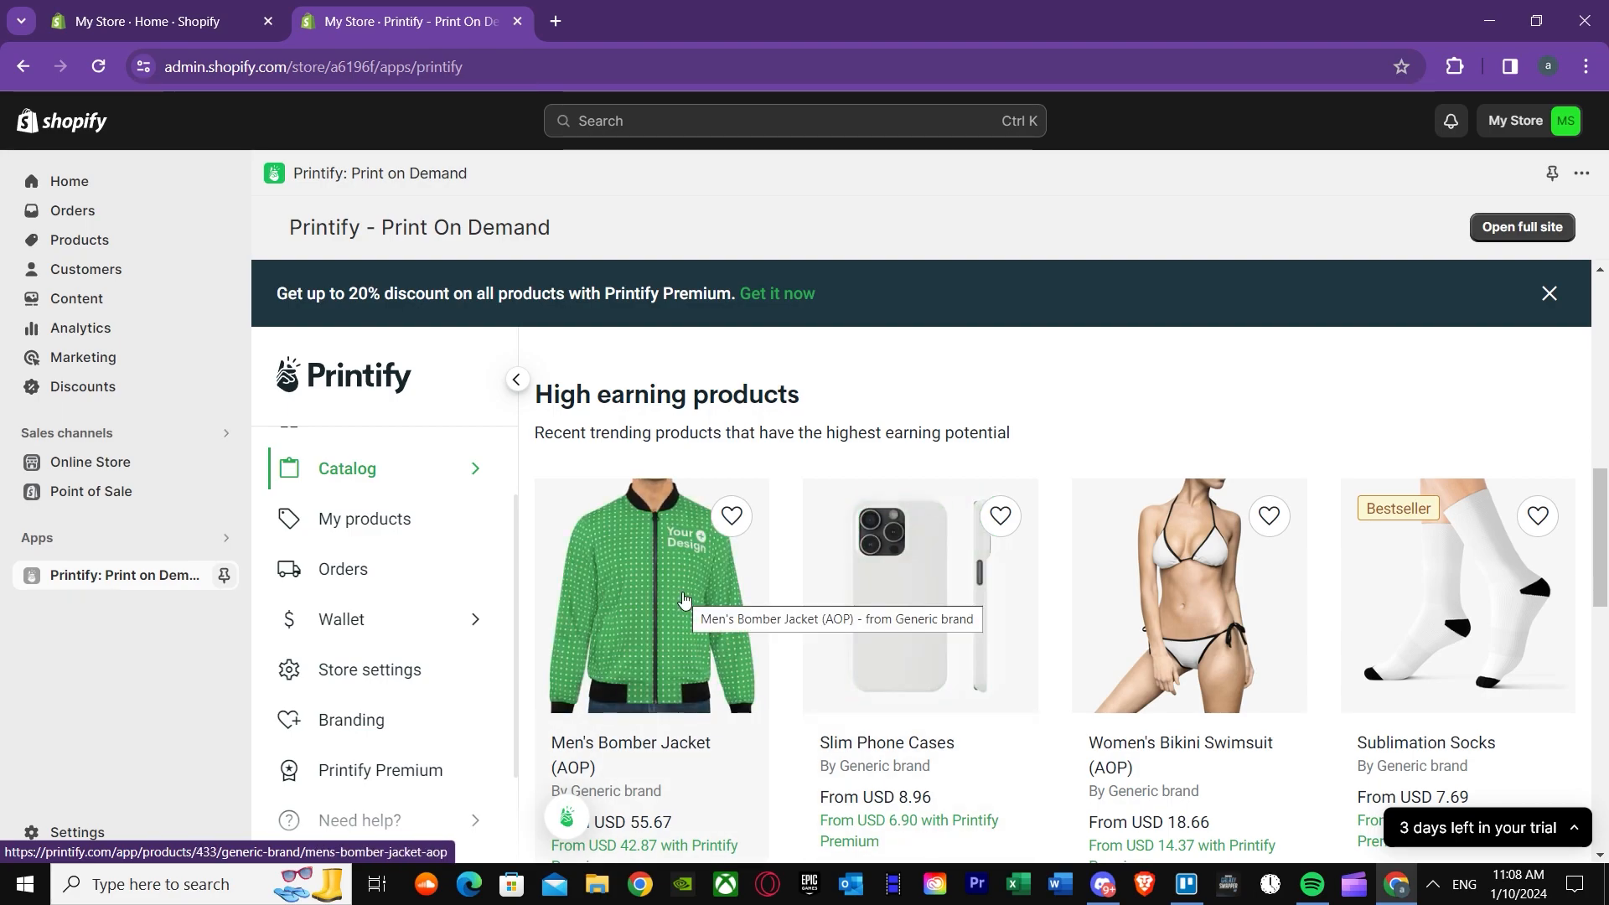
pyautogui.scroll(-5, 881, 546)
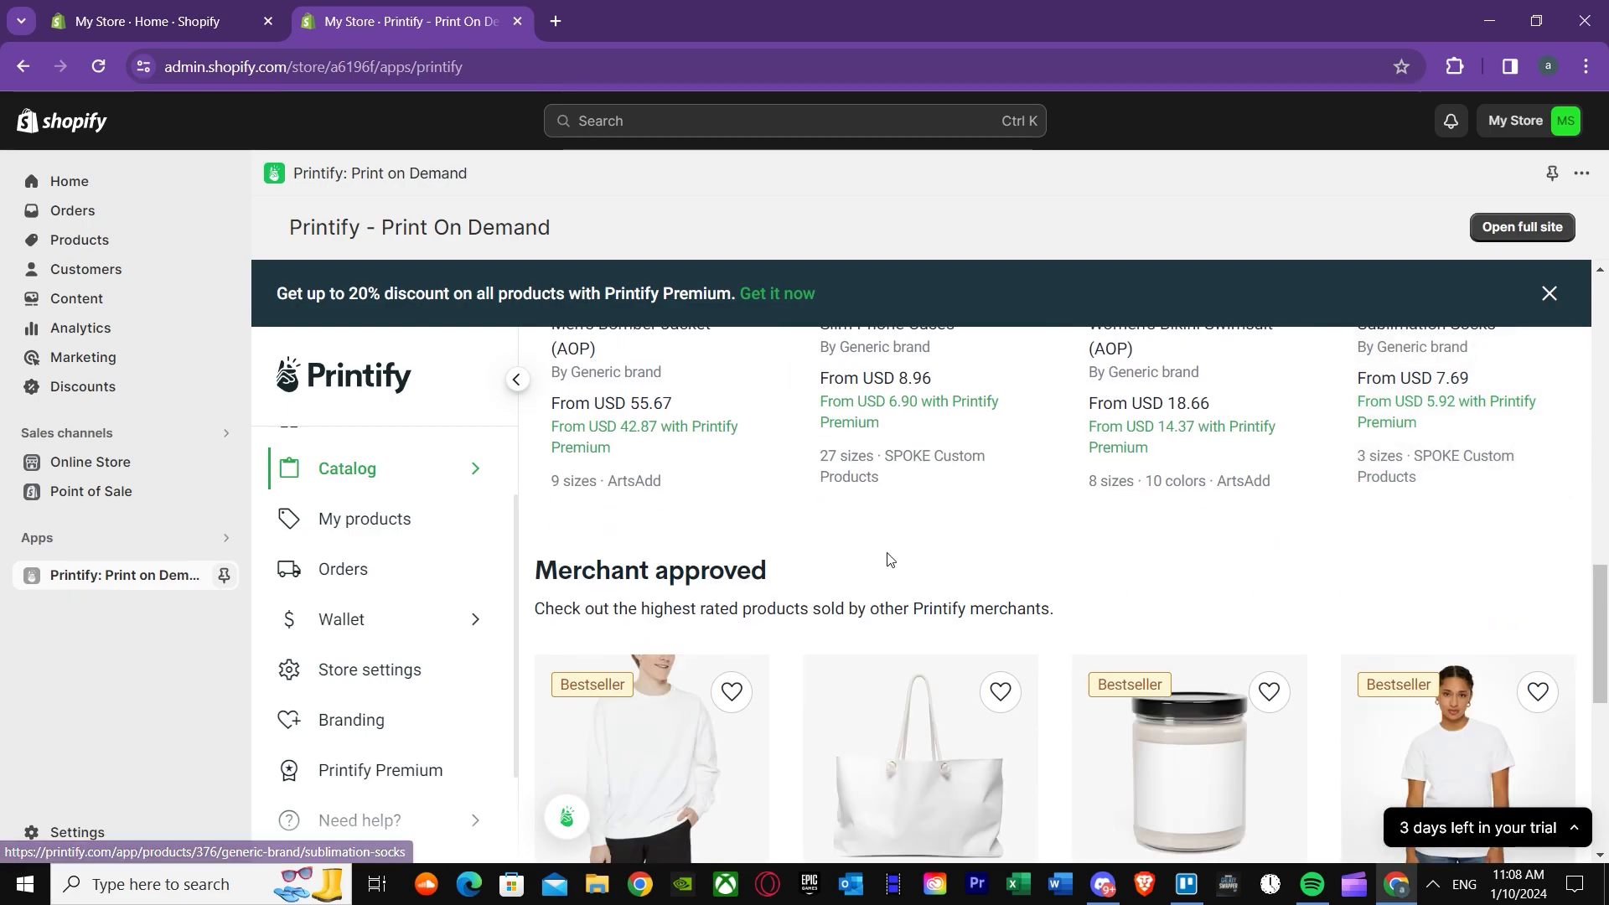
# Step: Browse the remaining featured products, open Slim Phone Cases from the high earning items and review its details and available providers
pyautogui.scroll(-3, 616, 616)
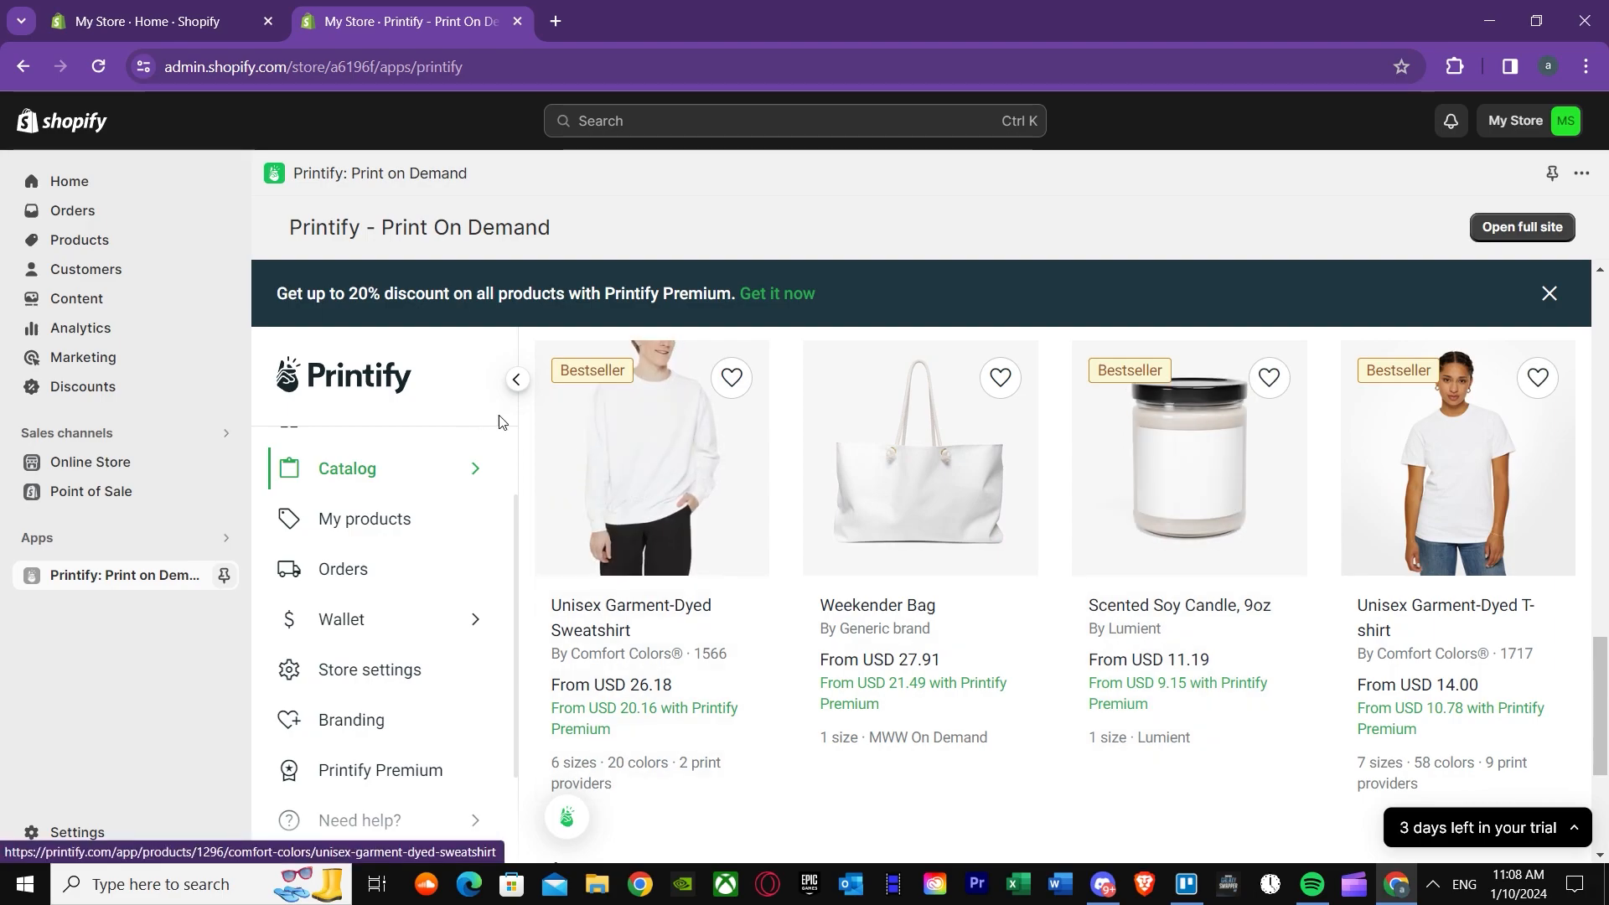
pyautogui.scroll(-3, 713, 444)
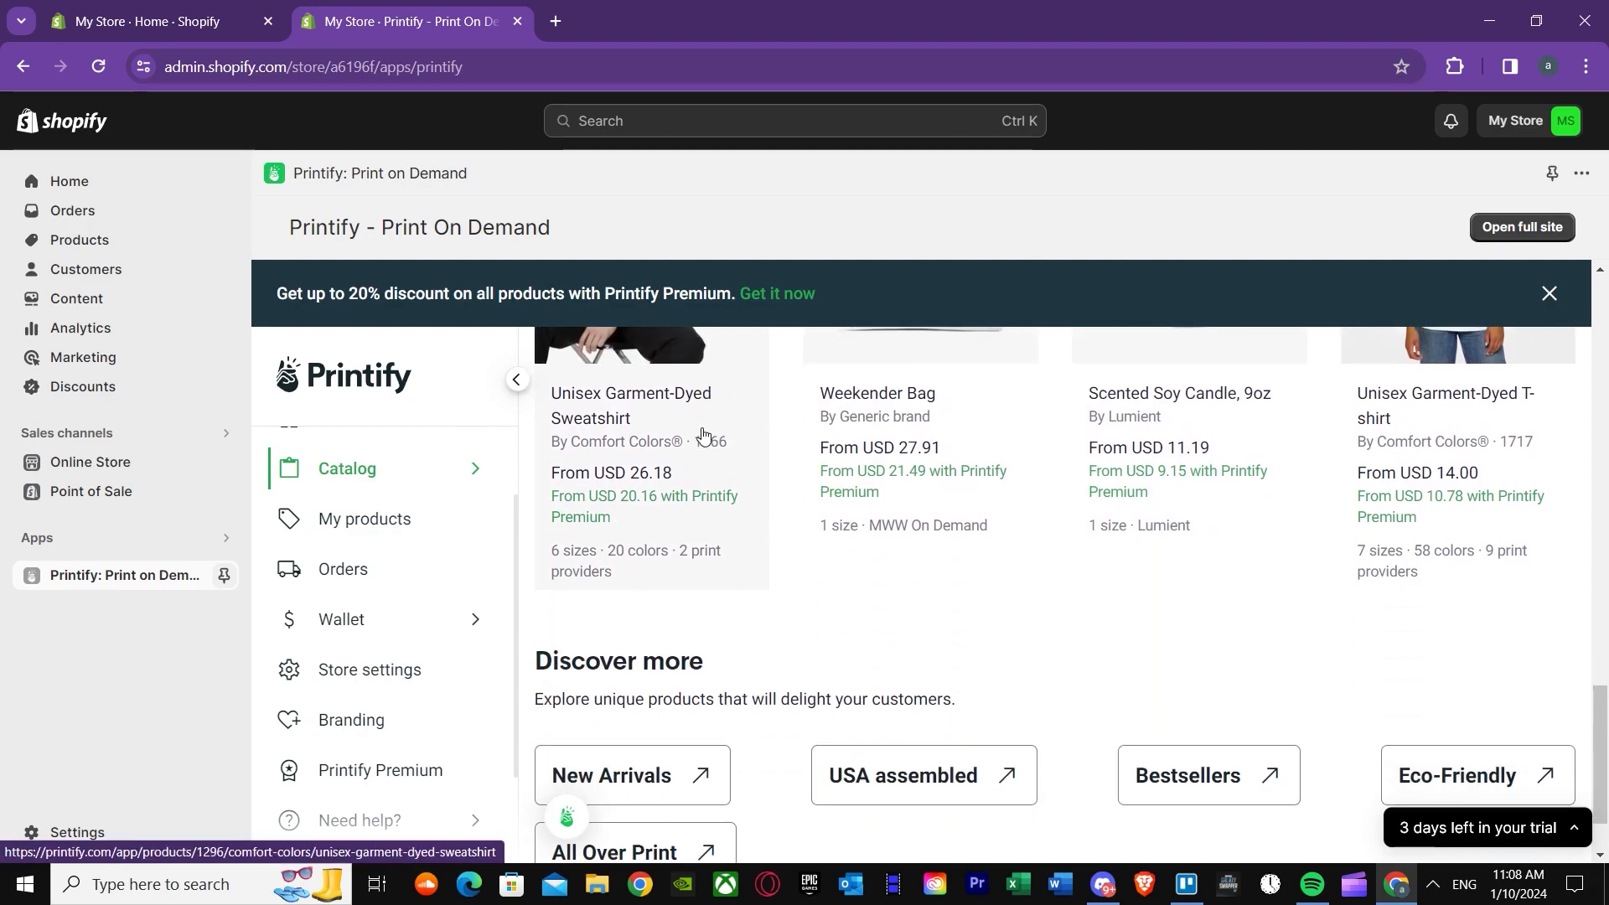
pyautogui.scroll(6, 734, 437)
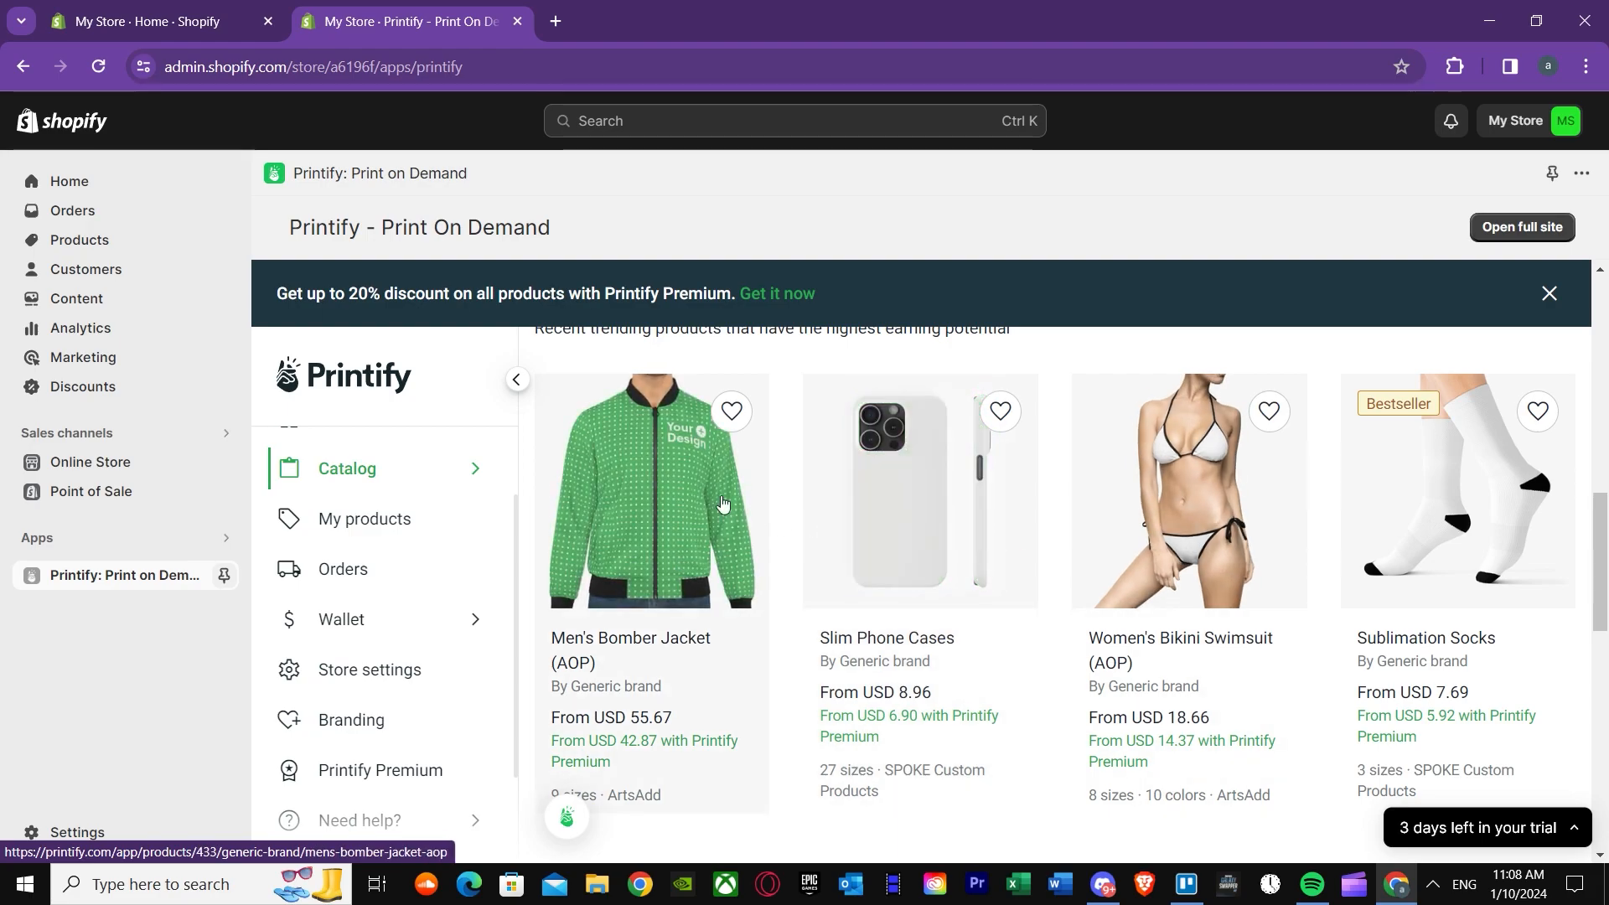
pyautogui.click(898, 520)
pyautogui.scroll(-3, 914, 511)
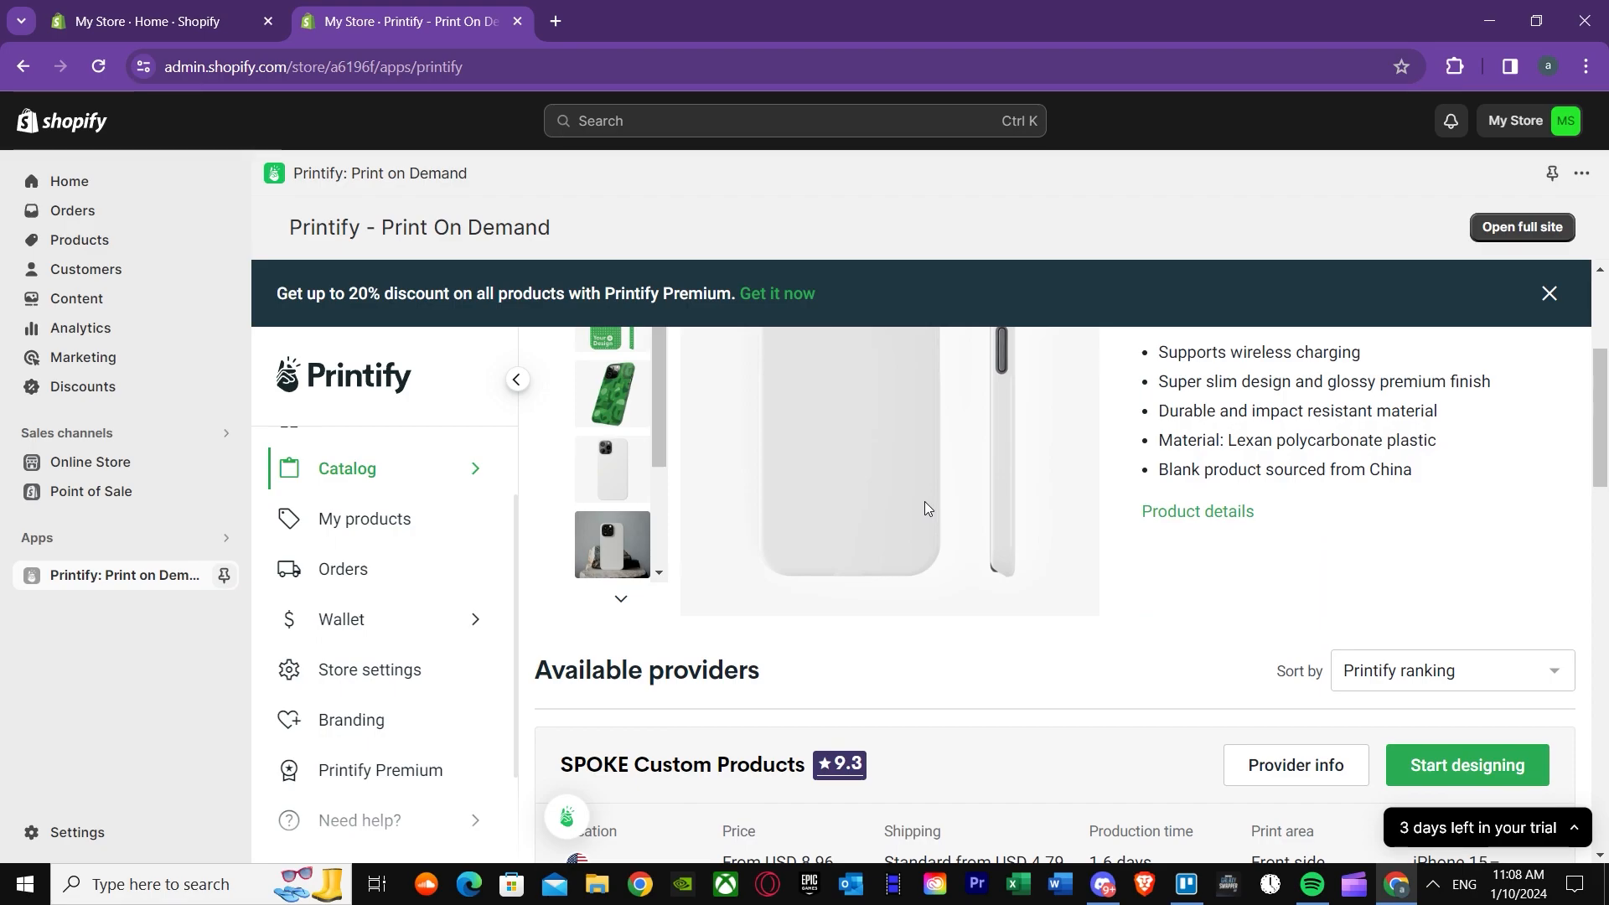
pyautogui.scroll(-2, 924, 501)
pyautogui.scroll(5, 872, 498)
pyautogui.scroll(-3, 873, 498)
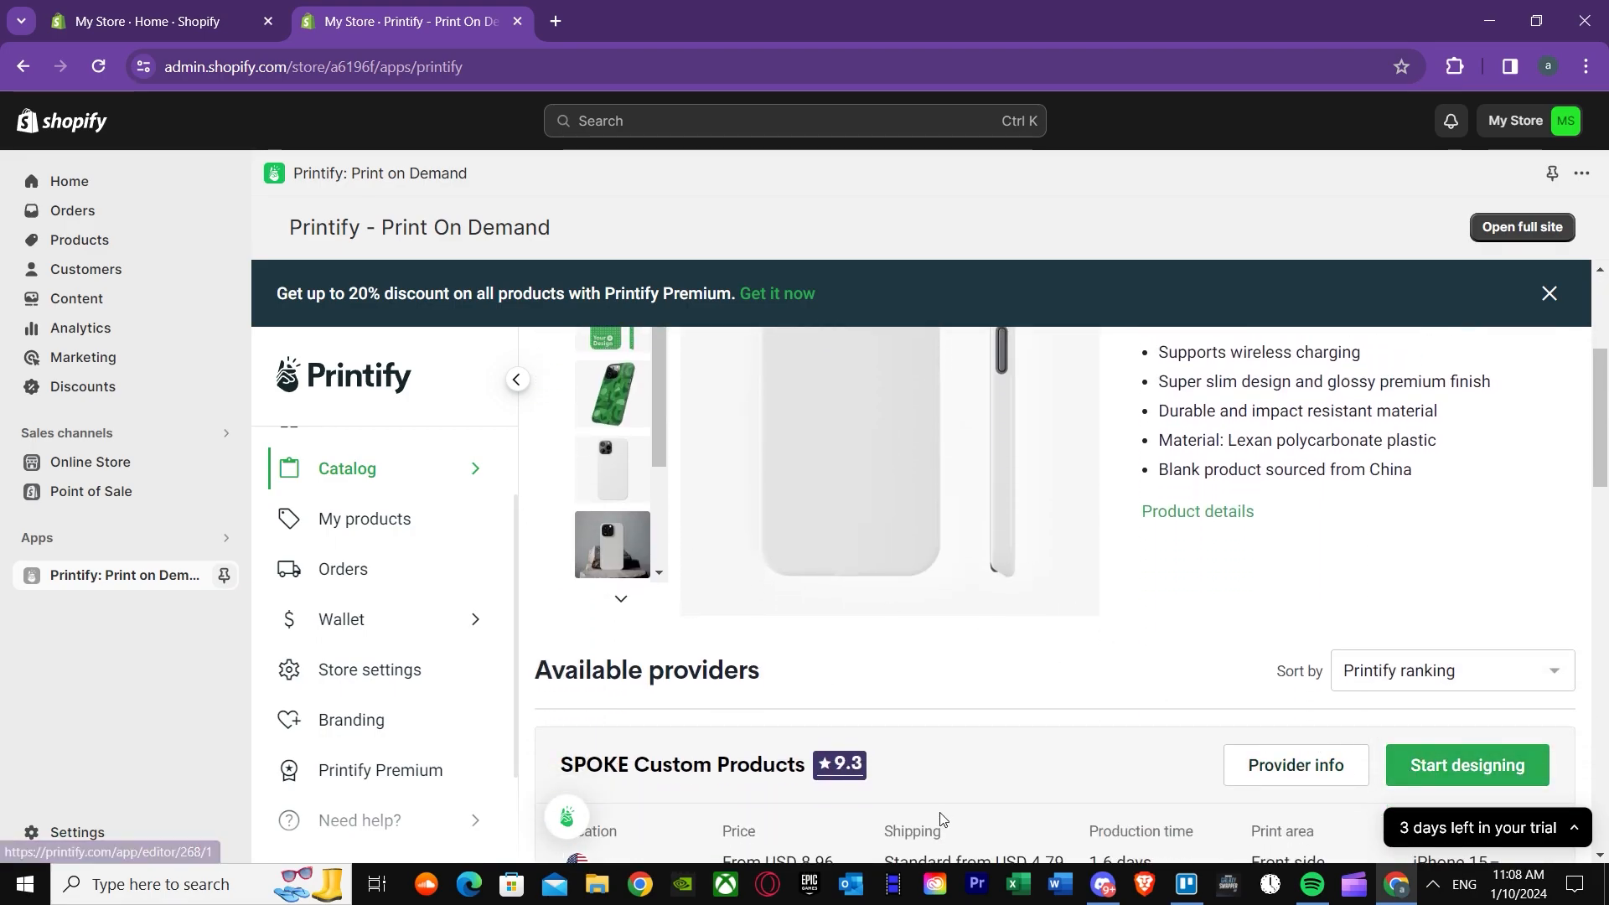
# Step: Start designing the slim phone case from SPOKE Custom Products and turn off the designing tips for the future
pyautogui.click(1432, 777)
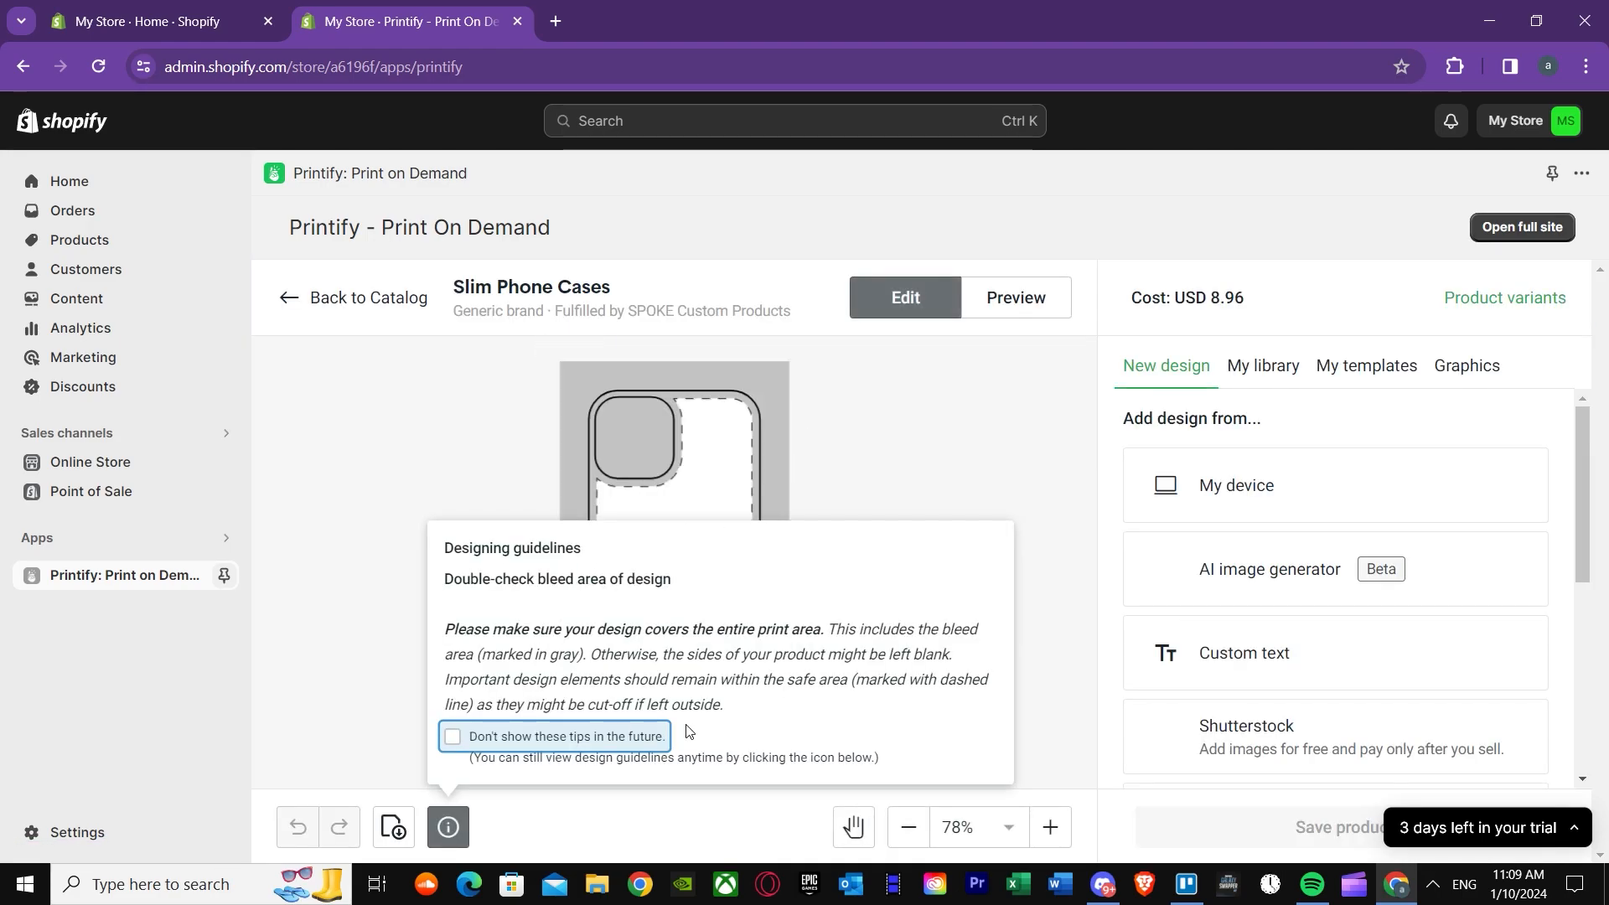
pyautogui.click(452, 737)
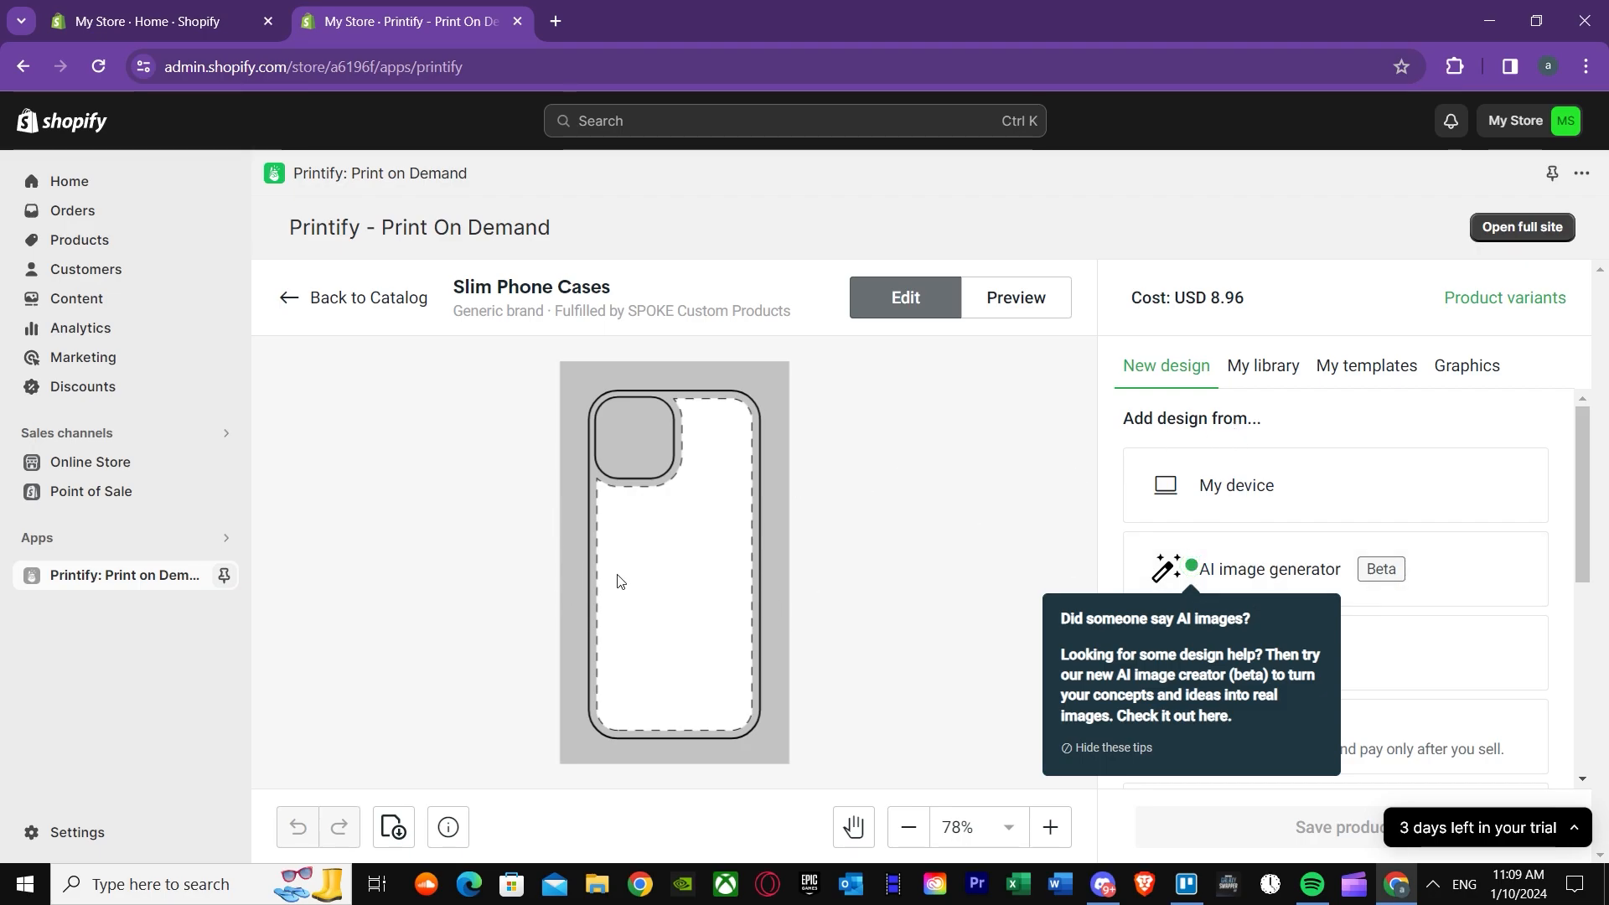
pyautogui.scroll(2, 634, 562)
pyautogui.scroll(2, 634, 543)
pyautogui.scroll(-5, 635, 546)
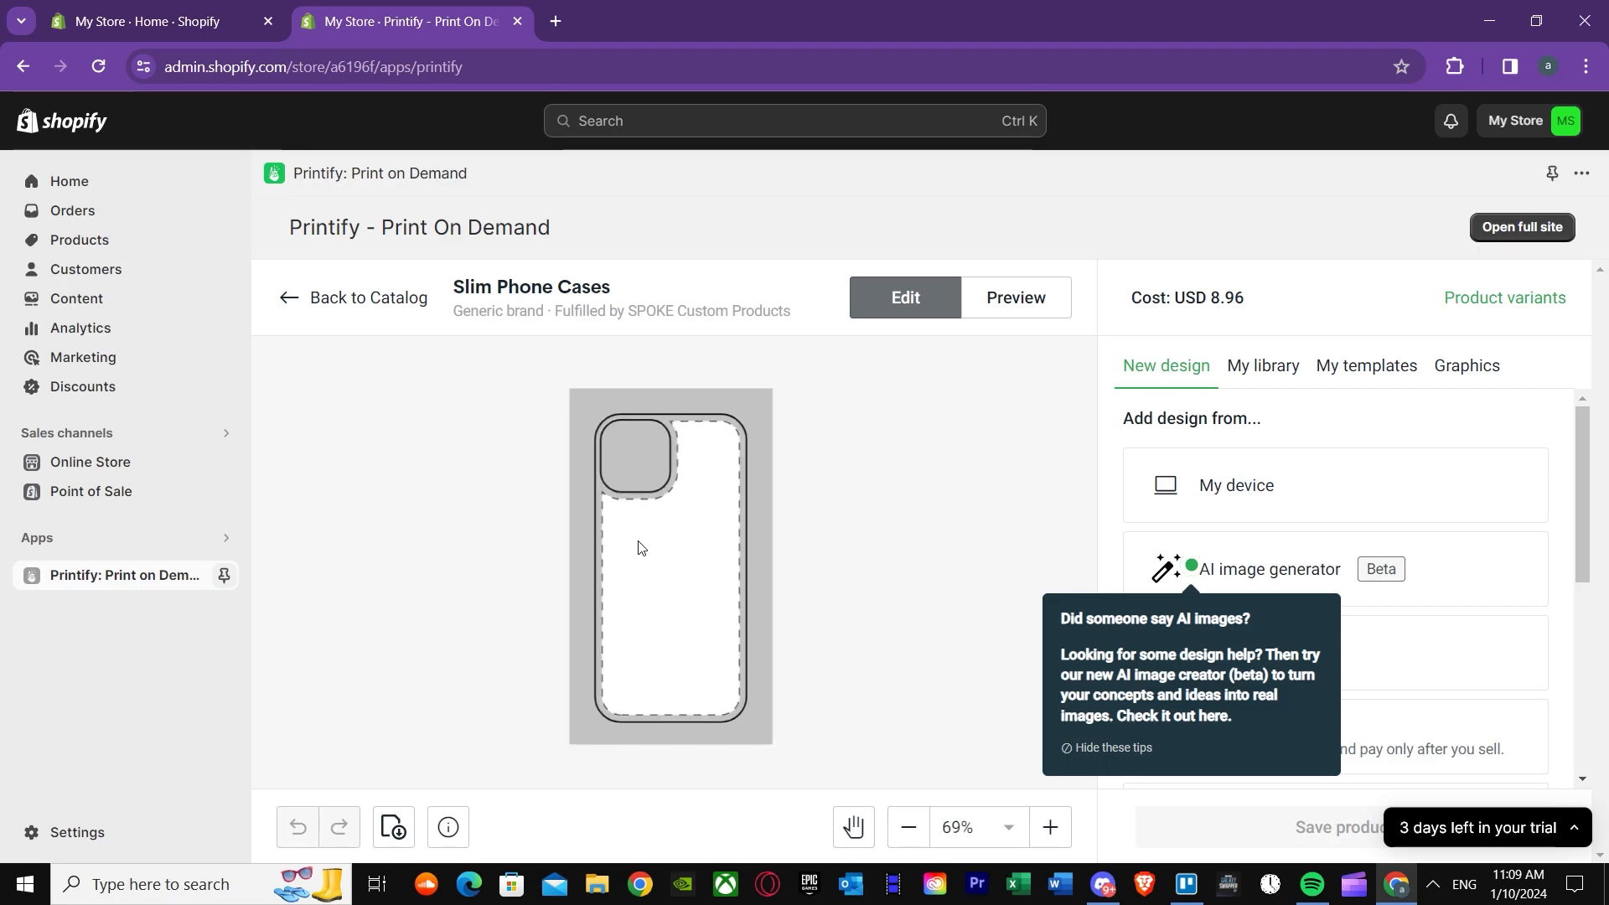
pyautogui.scroll(2, 704, 543)
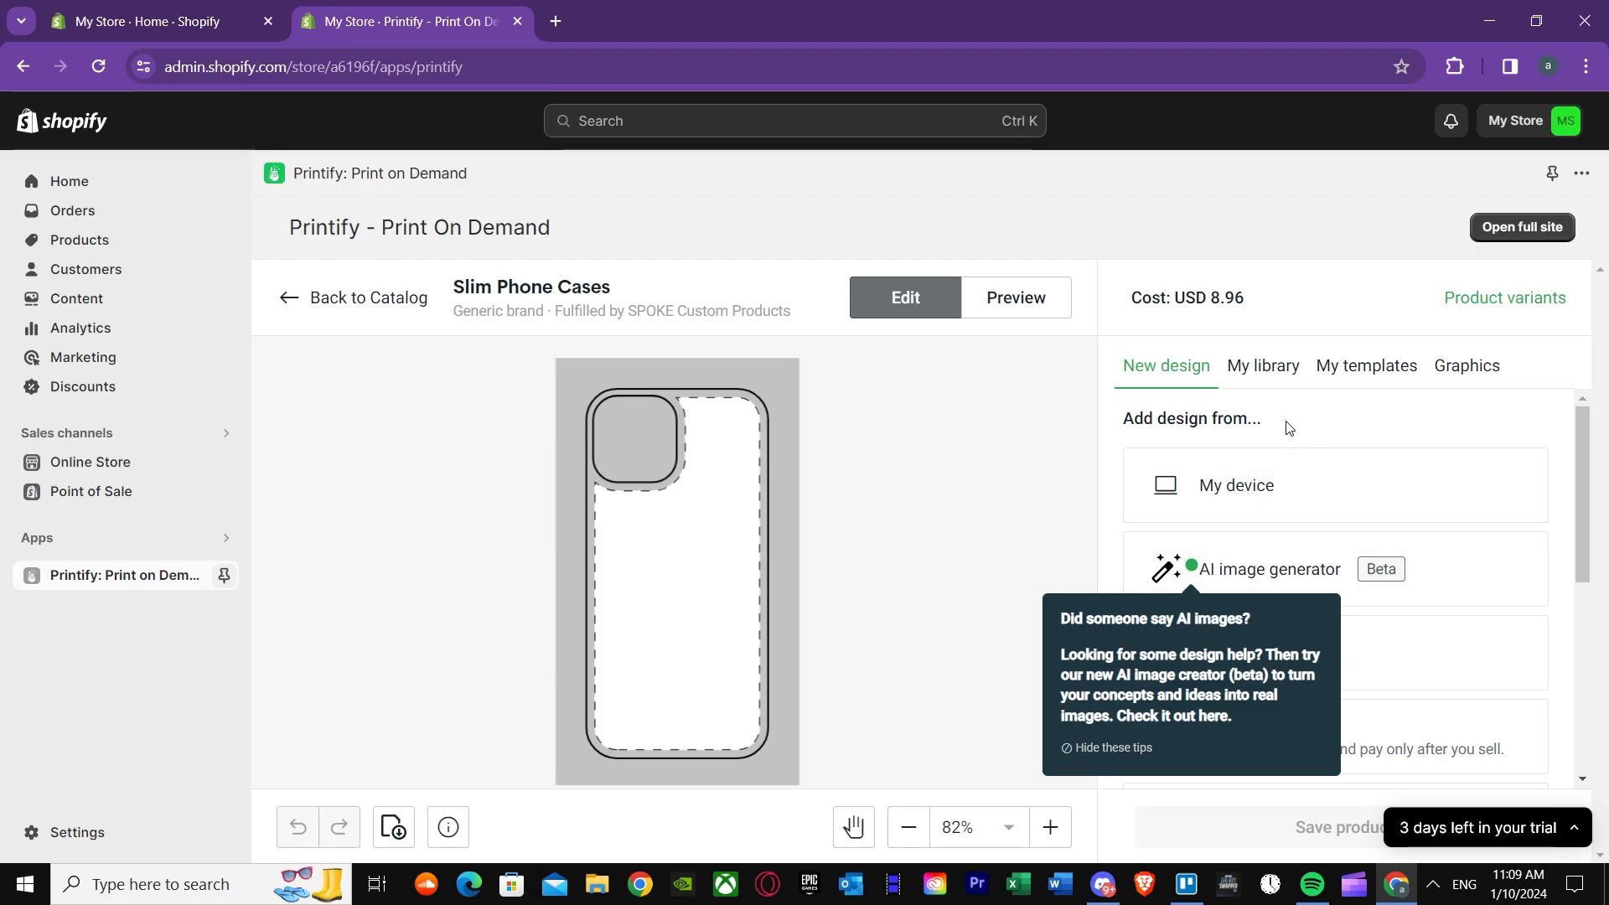
# Step: Upload the console-gaming-high-resolution-logo image from the Downloads folder onto the phone case
pyautogui.click(1263, 485)
pyautogui.scroll(-2, 306, 274)
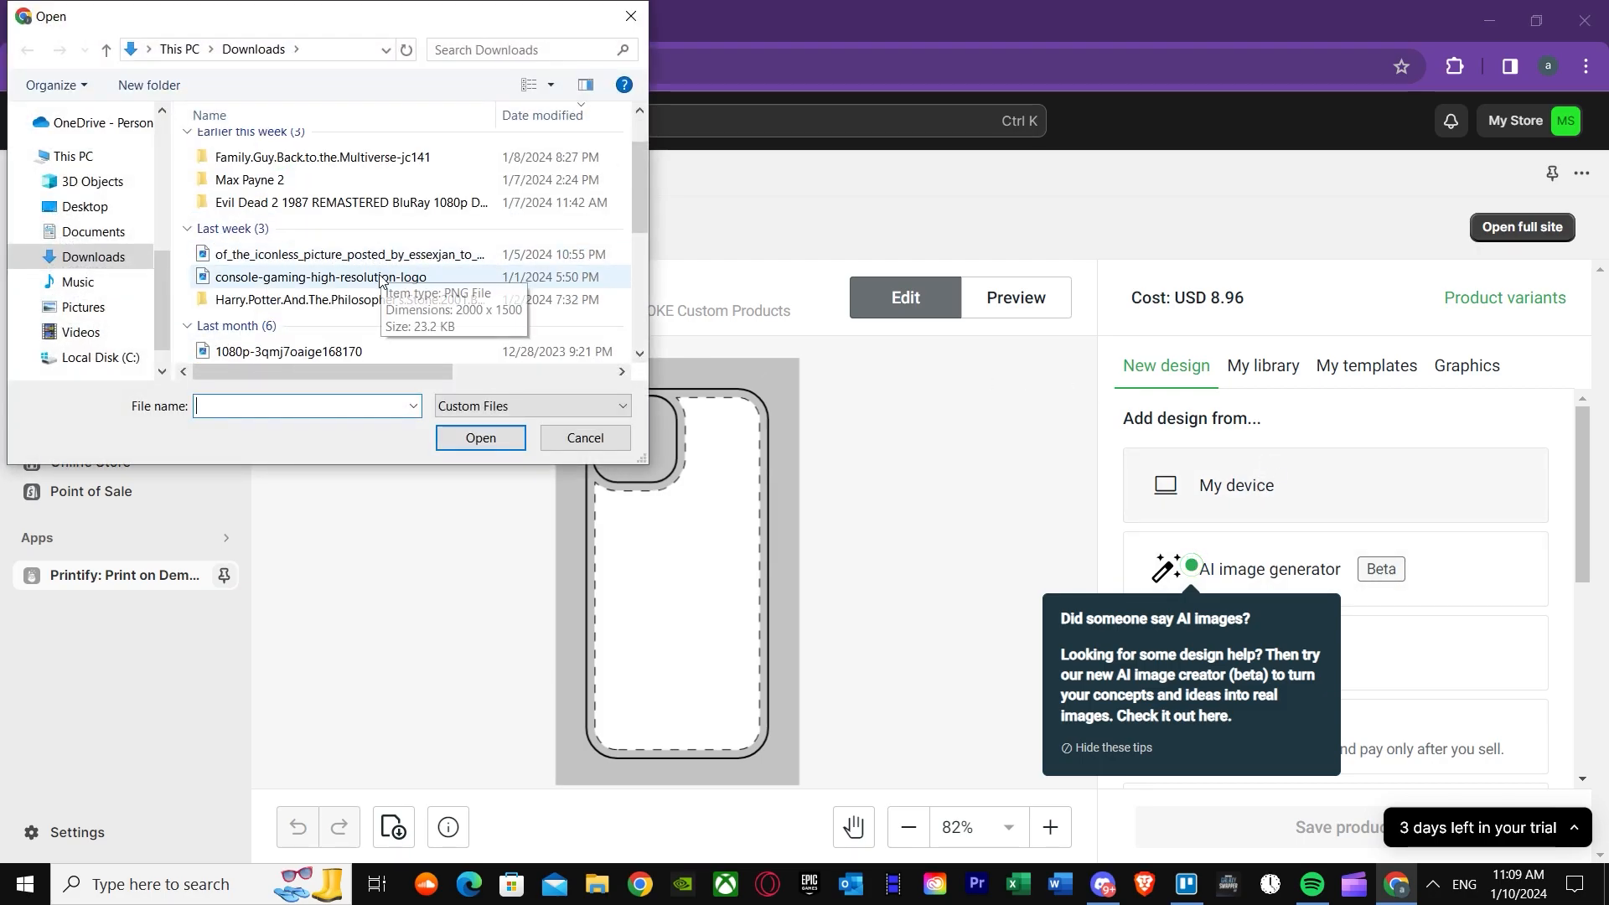
pyautogui.click(321, 285)
pyautogui.click(484, 450)
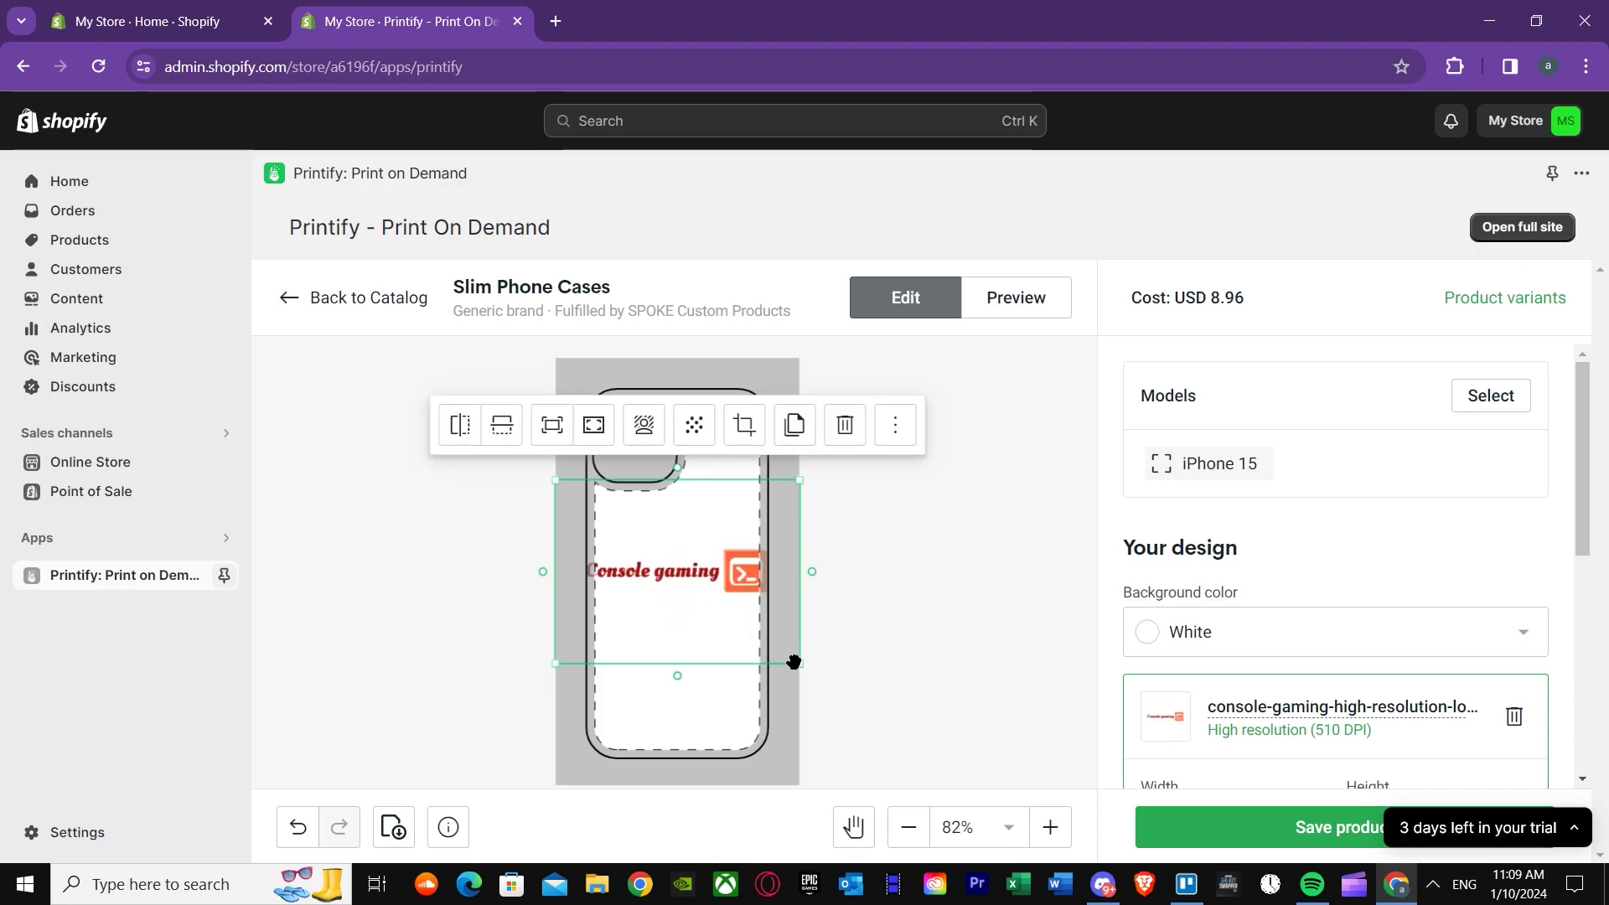
# Step: Shrink the logo slightly, reposition it on the phone case, and delete it from the design
pyautogui.moveTo(798, 665); pyautogui.dragTo(782, 649)
pyautogui.moveTo(639, 575)
pyautogui.mouseDown()
pyautogui.moveTo(679, 578)
pyautogui.moveTo(665, 585)
pyautogui.mouseUp()
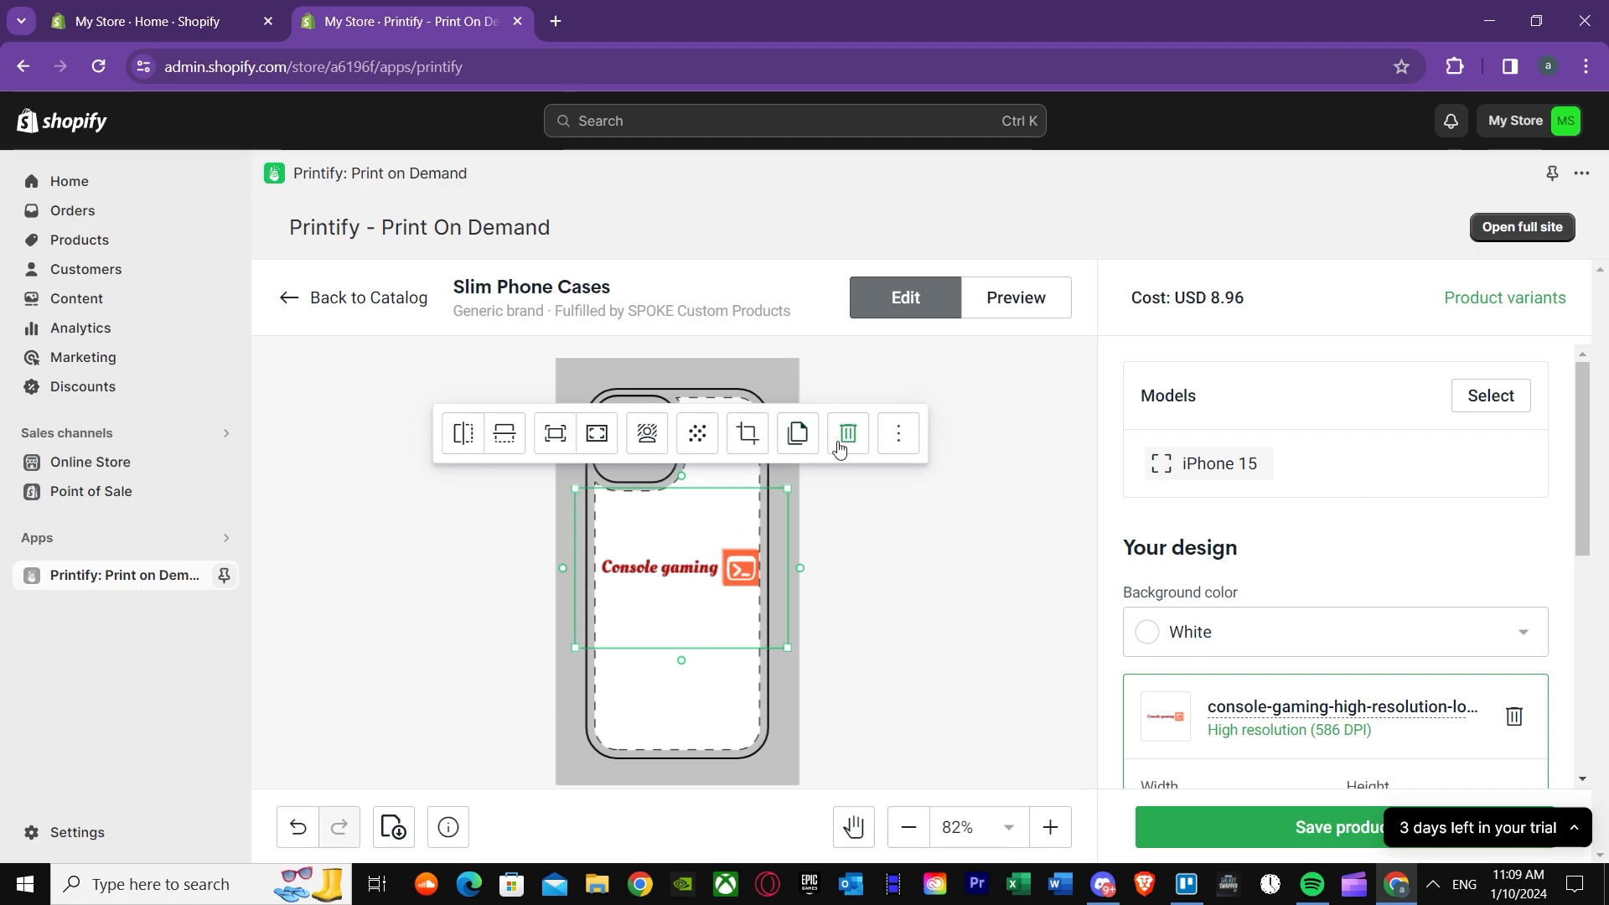
pyautogui.click(847, 433)
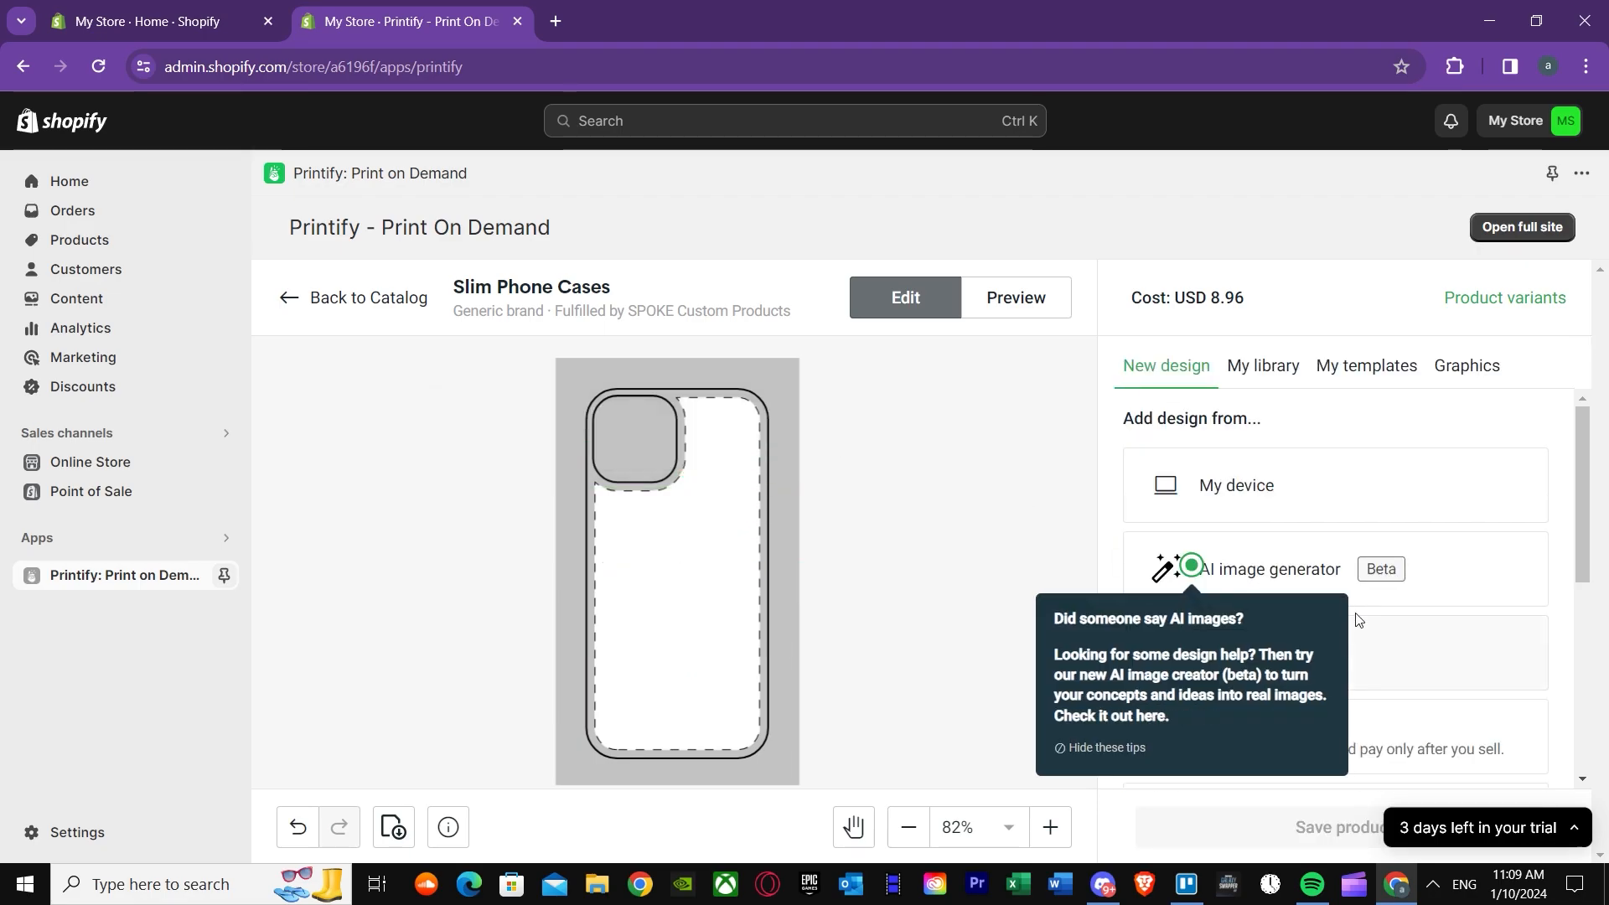
# Step: Open the AI image generator for the phone case and set the image style to Anime
pyautogui.click(1287, 576)
pyautogui.click(569, 627)
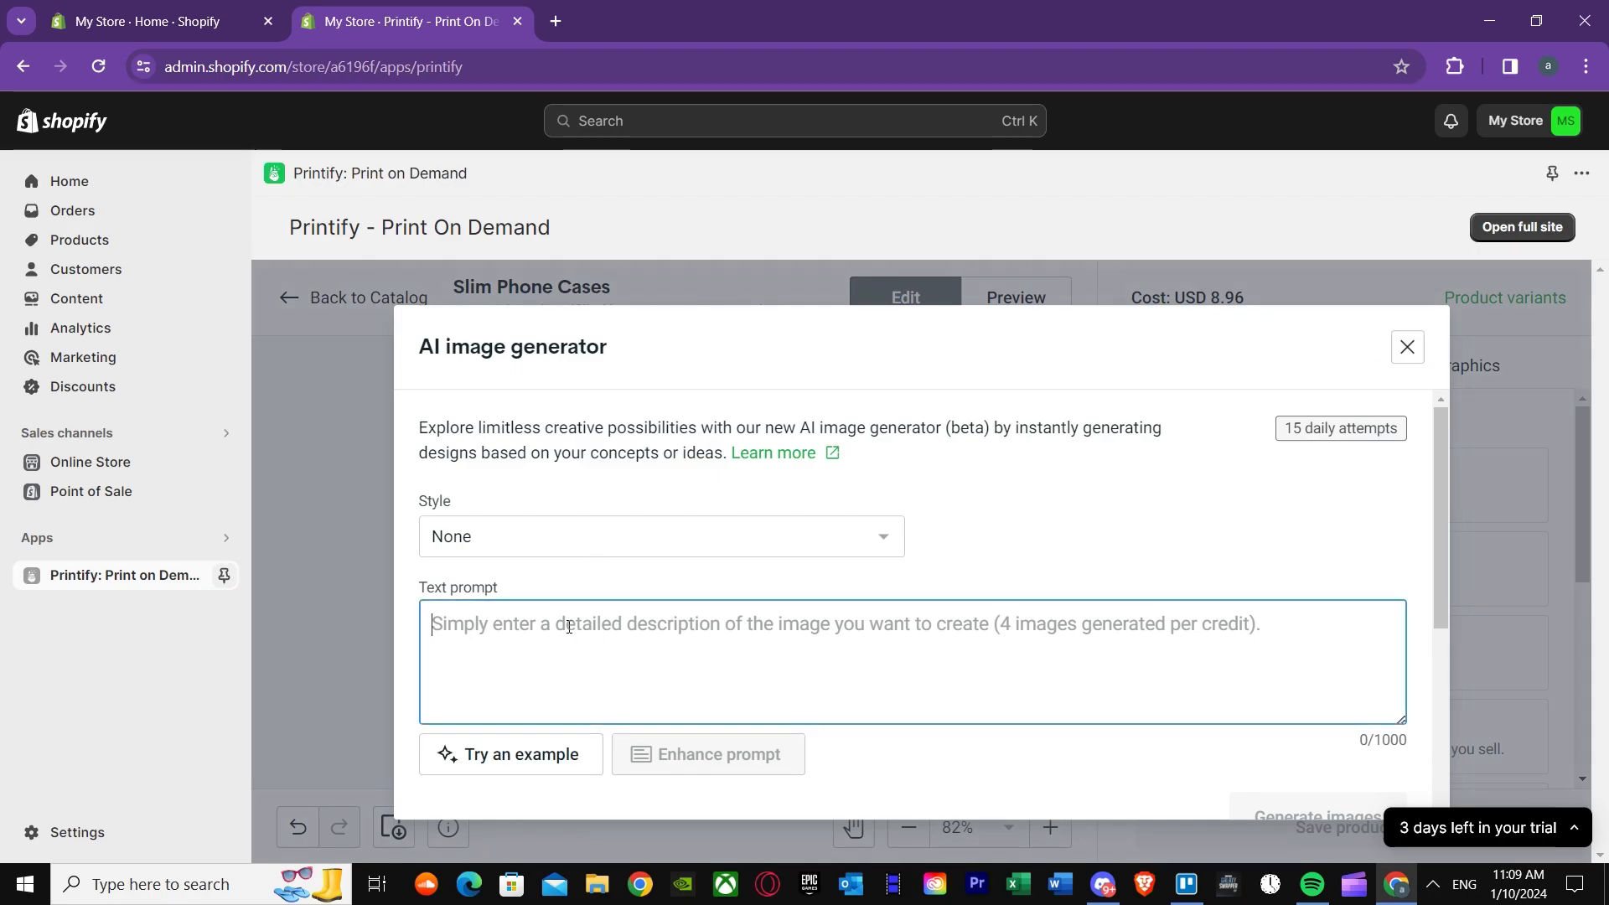
pyautogui.click(551, 549)
pyautogui.scroll(-3, 743, 680)
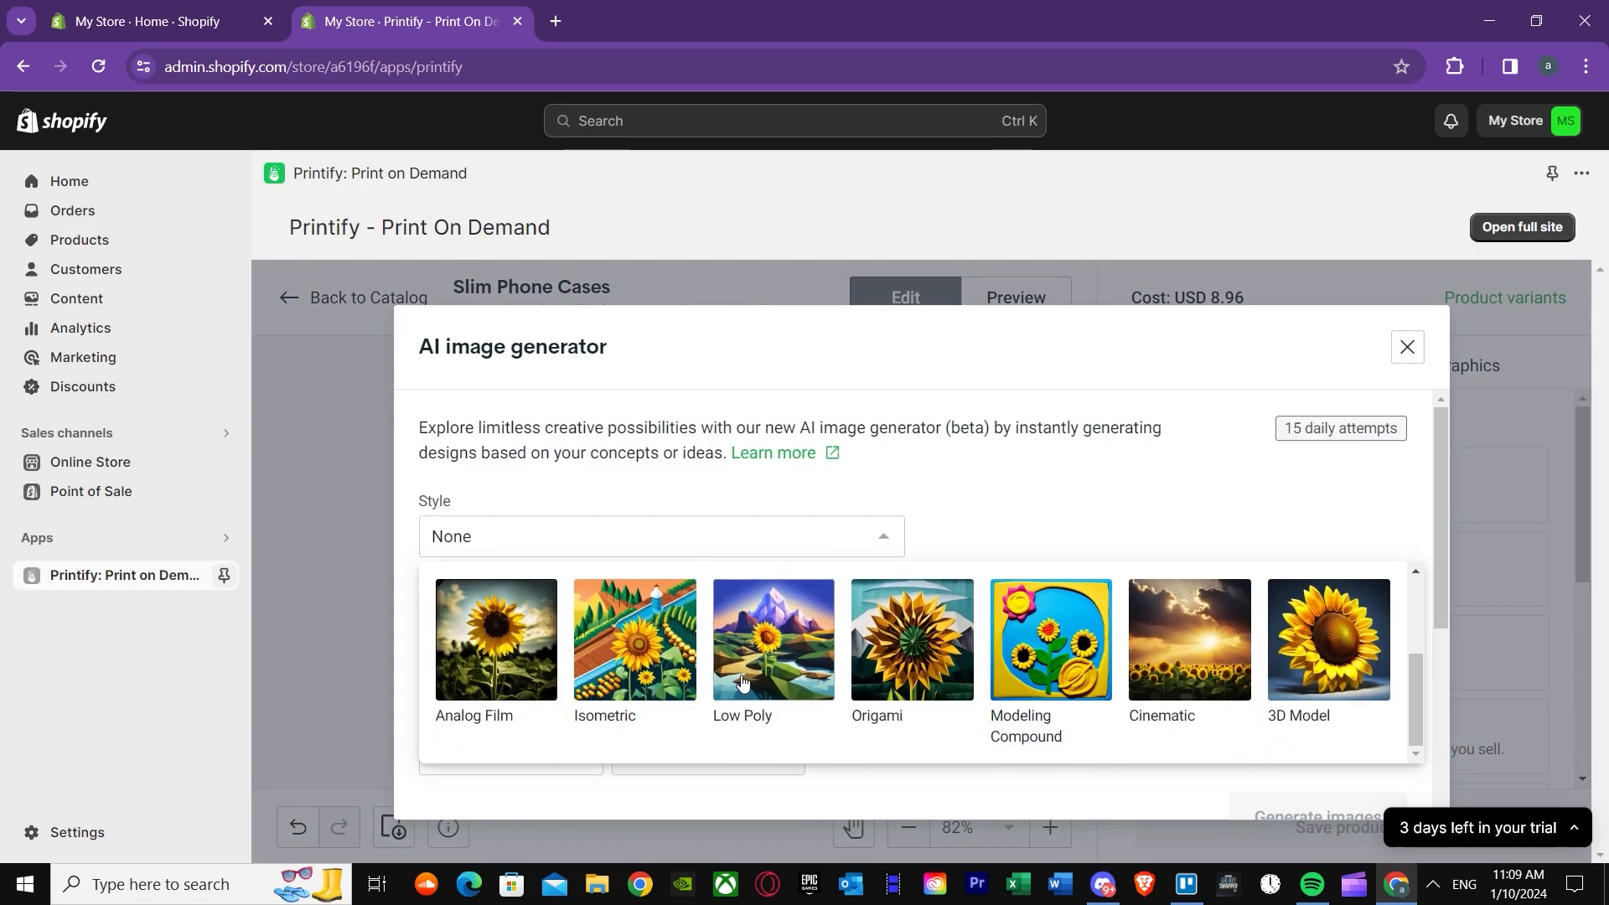
pyautogui.scroll(3, 742, 663)
pyautogui.click(591, 631)
pyautogui.click(589, 632)
# Step: Generate images from the text prompt "Goku rage" and look over the results
pyautogui.write('G')
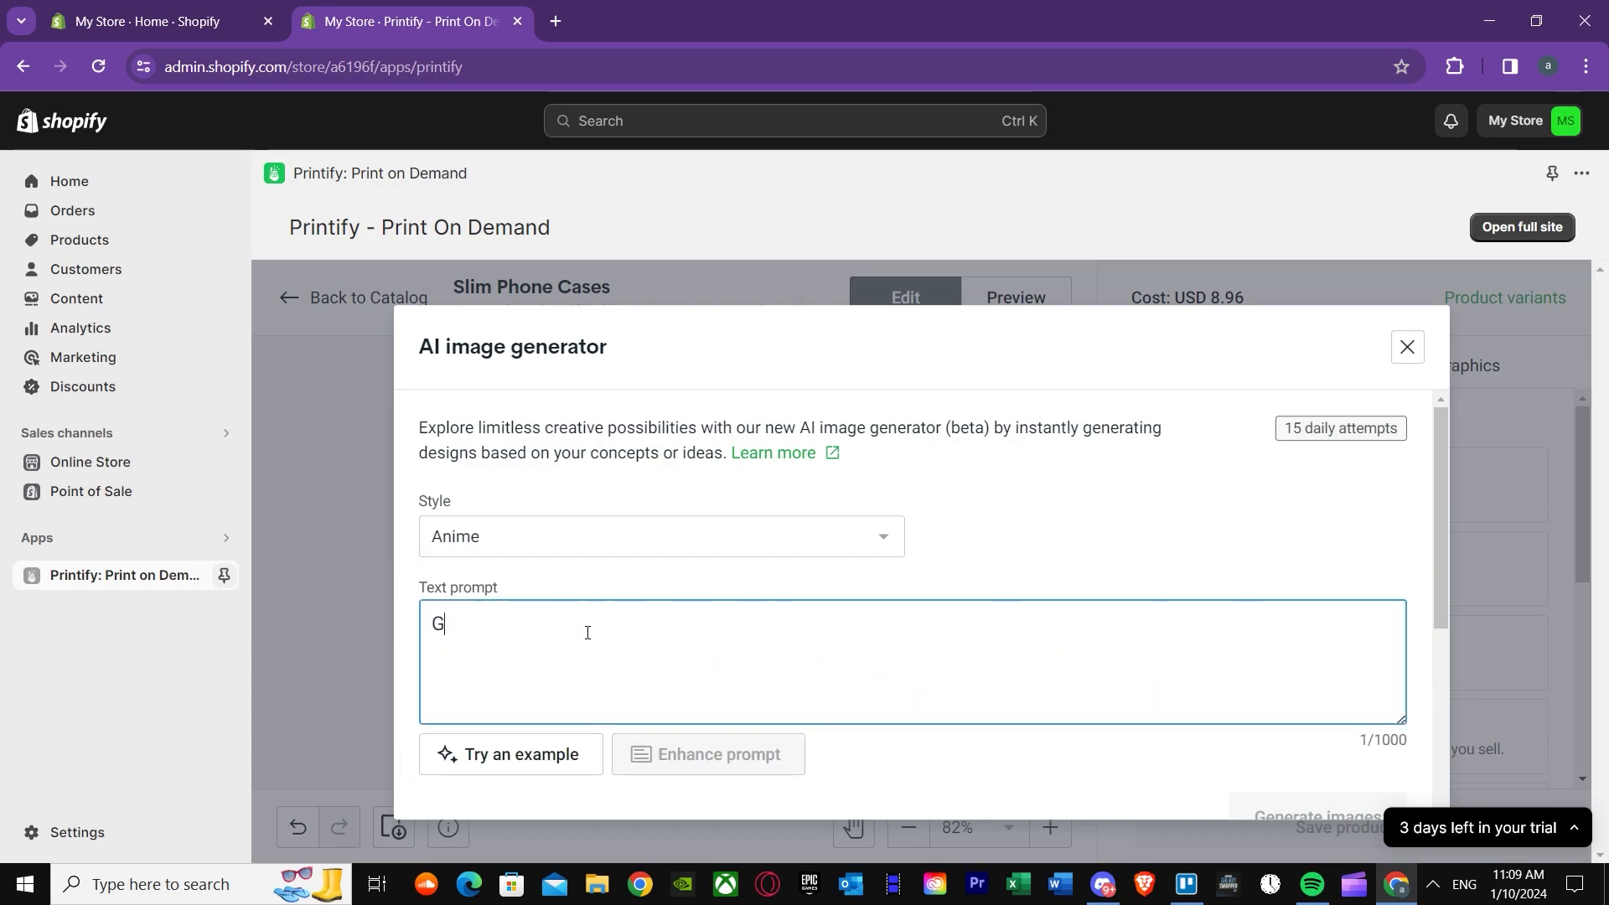
pyautogui.write('om')
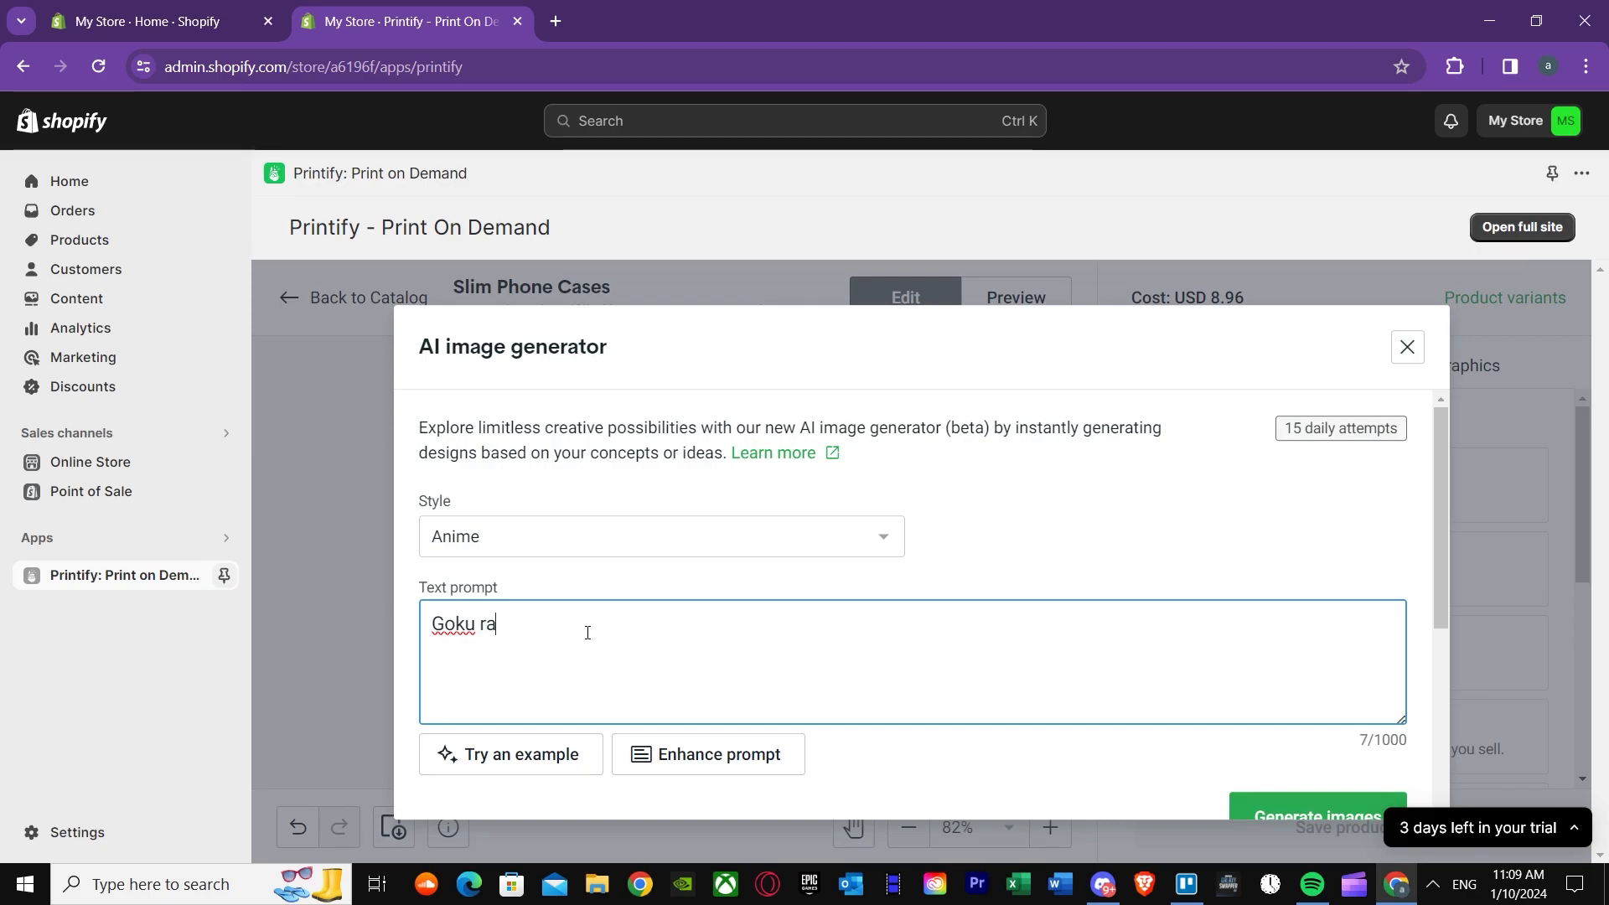
pyautogui.scroll(-3, 643, 629)
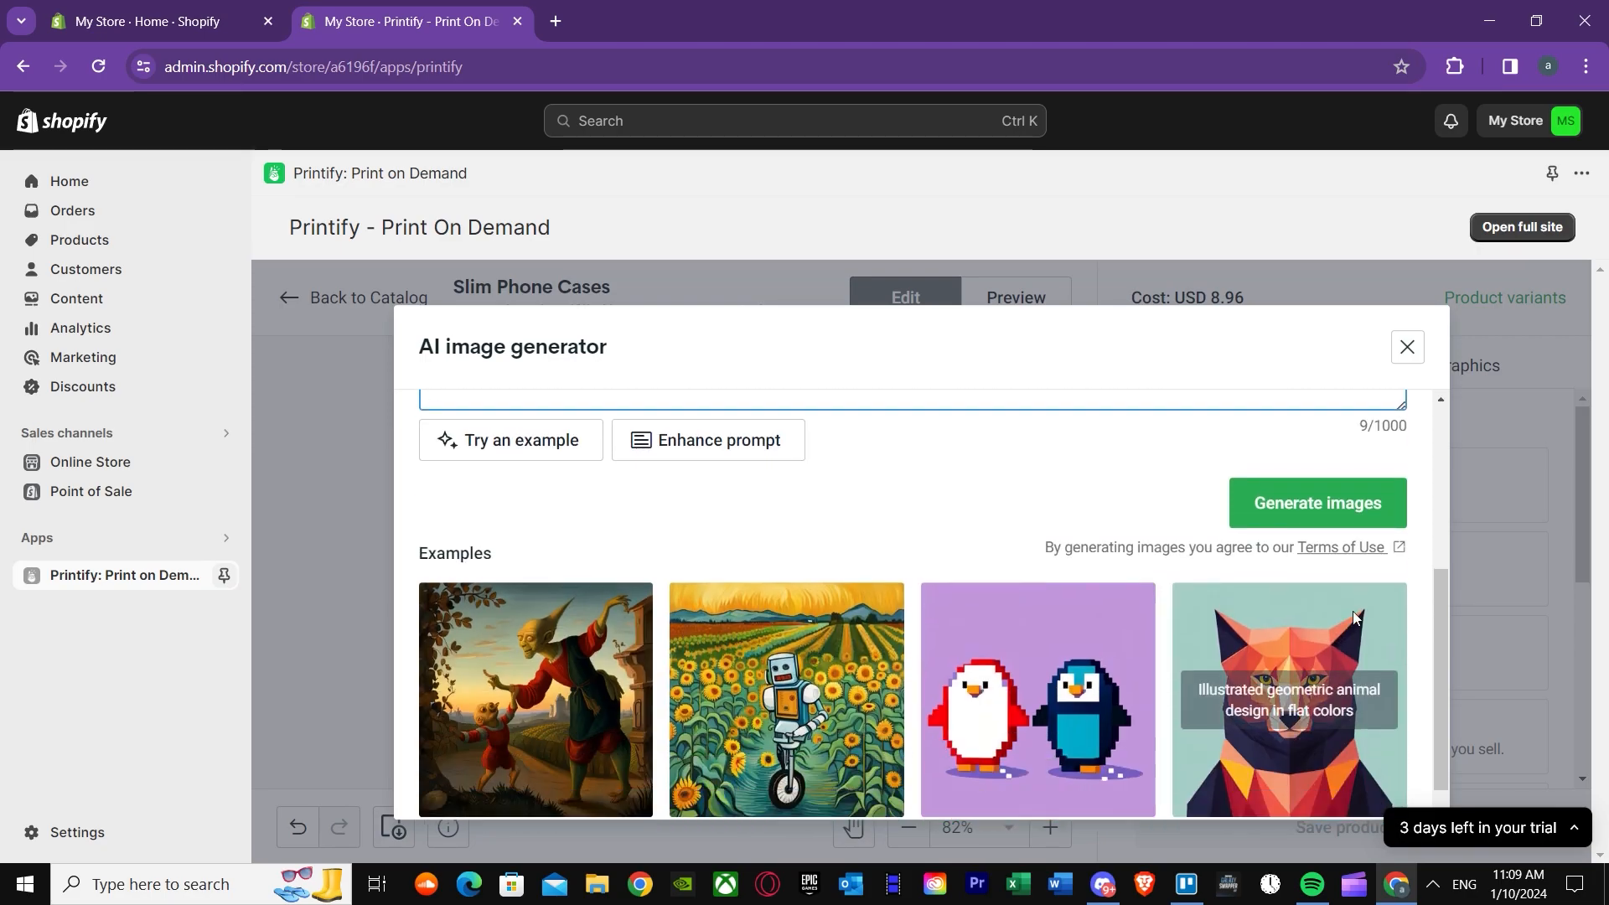
pyautogui.click(1317, 503)
pyautogui.scroll(2, 910, 528)
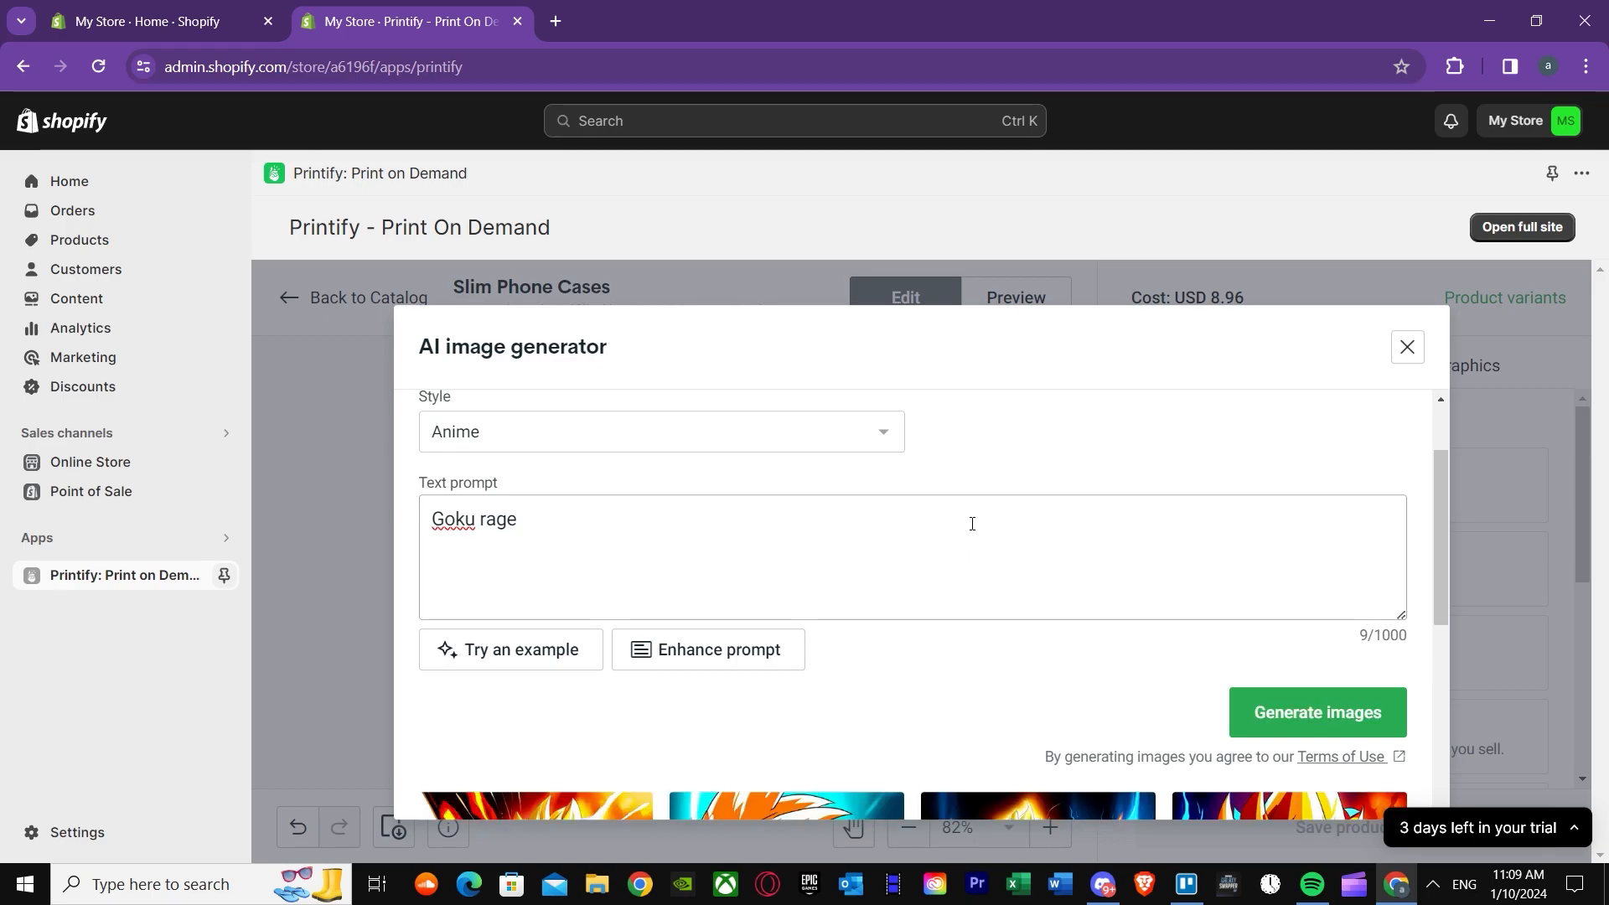
pyautogui.scroll(-4, 949, 579)
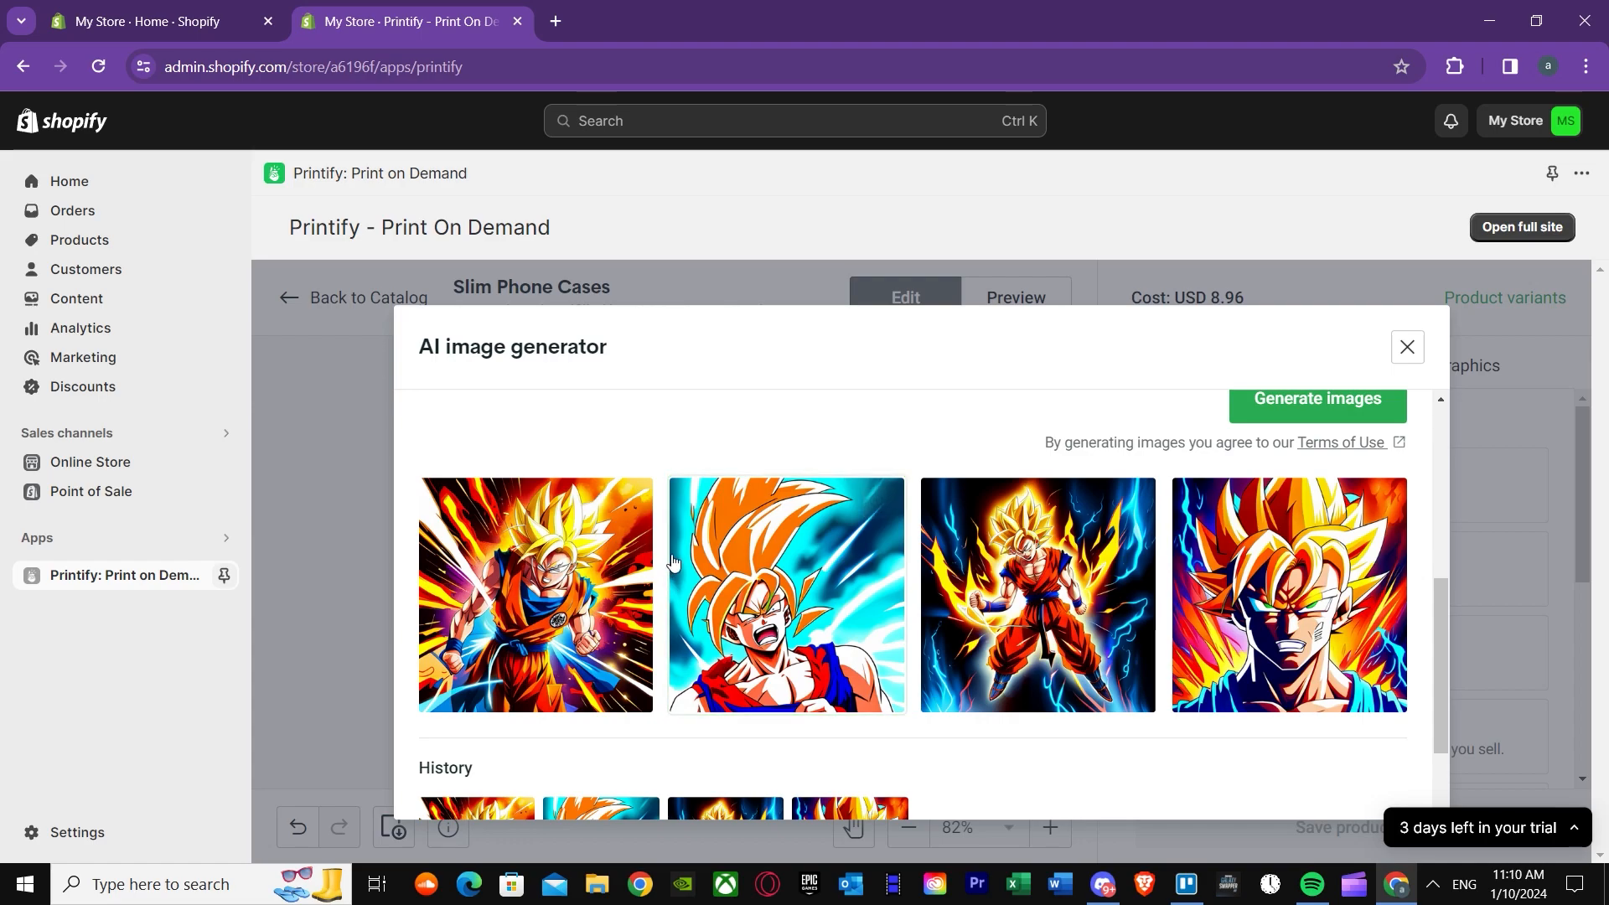
pyautogui.scroll(-2, 805, 591)
pyautogui.scroll(10, 721, 582)
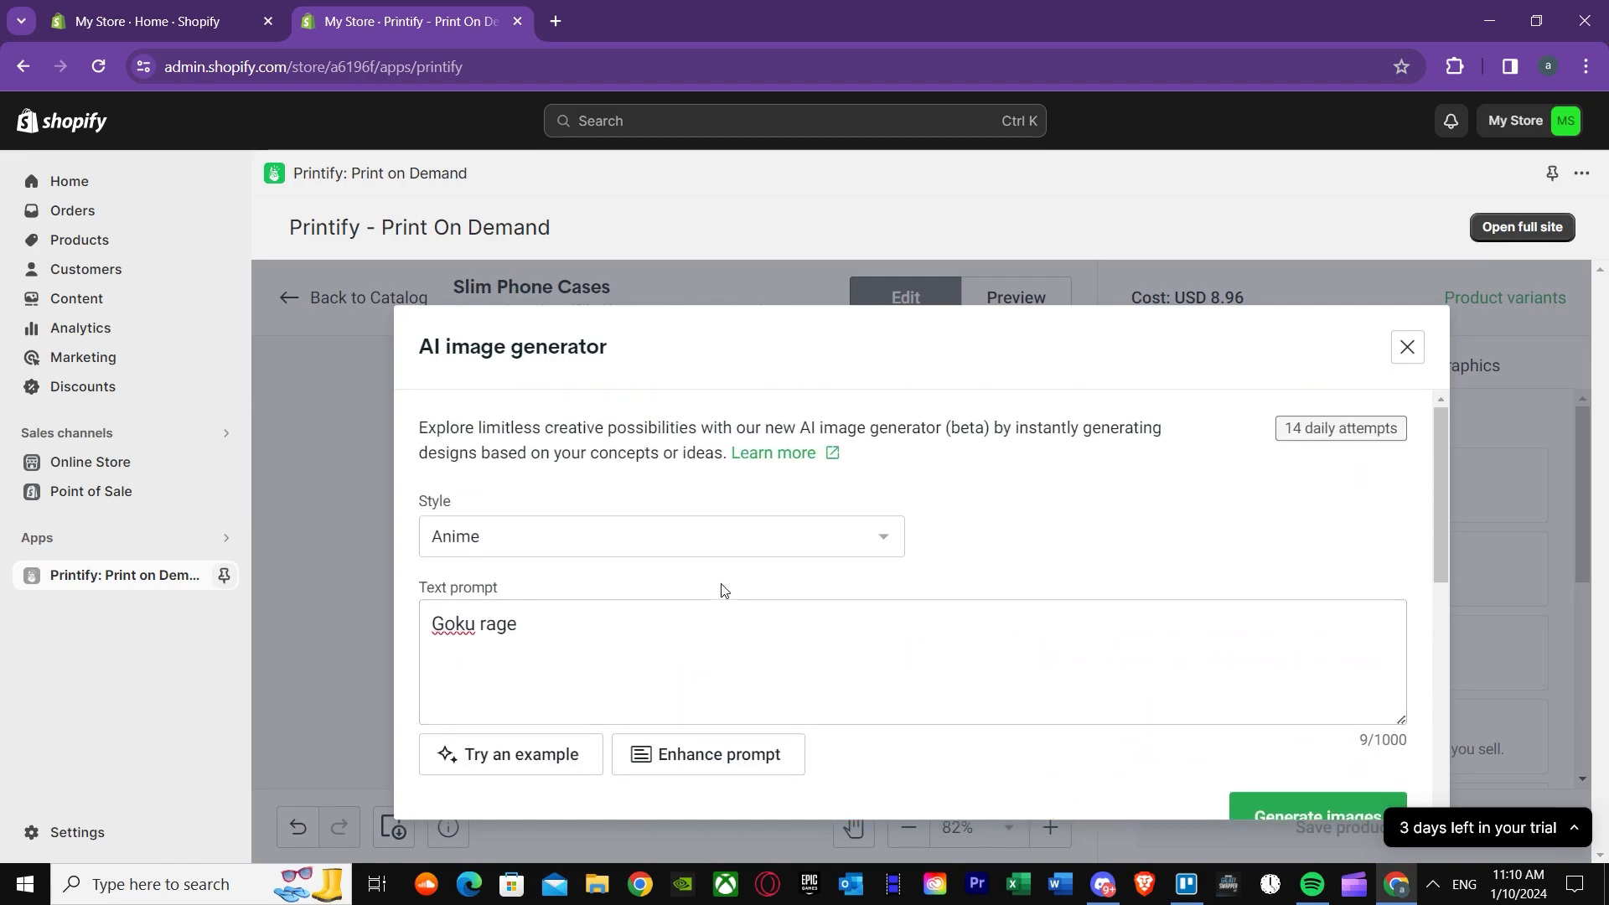
# Step: Enhance the "Goku rage" prompt, dismiss the feedback survey and generate new images from the enhanced wording
pyautogui.click(689, 752)
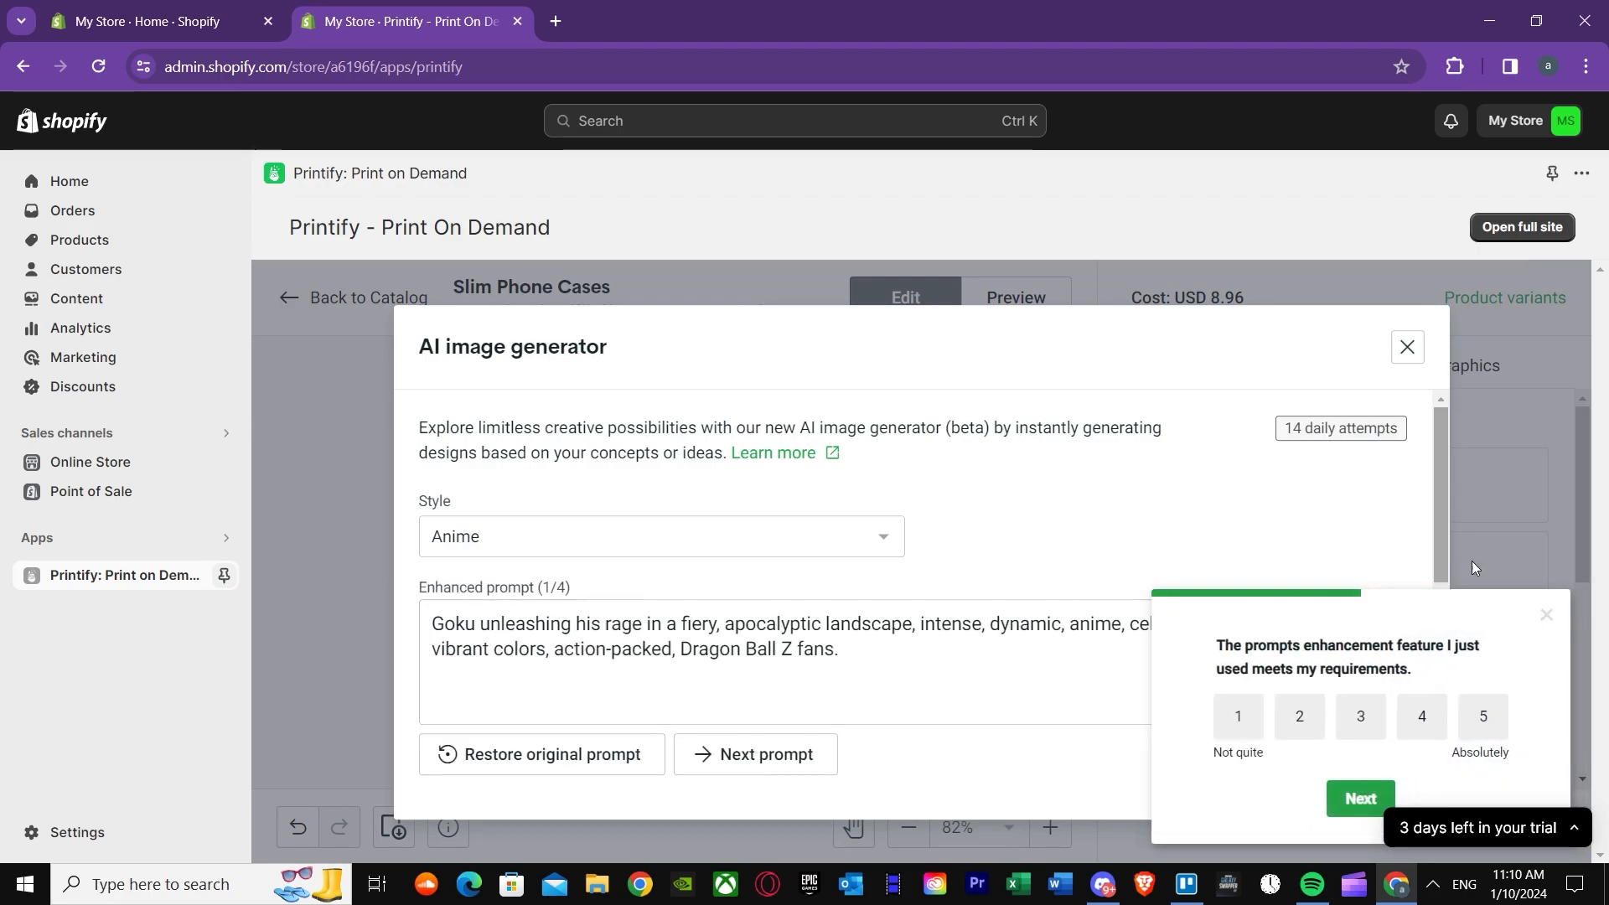
pyautogui.click(1557, 618)
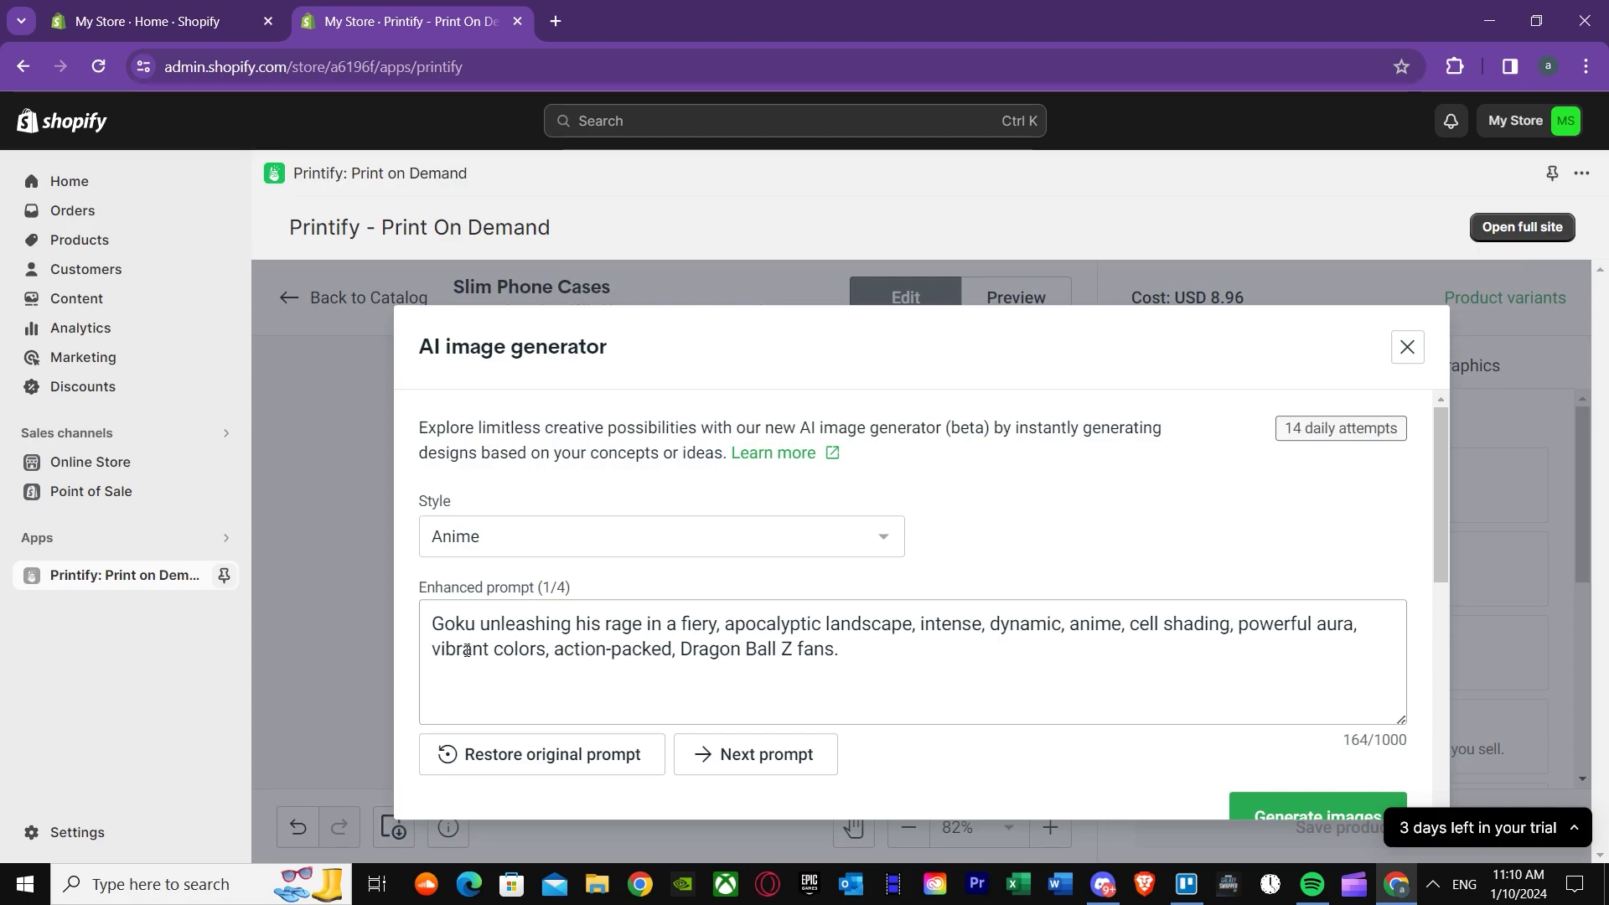
pyautogui.scroll(-1, 1032, 618)
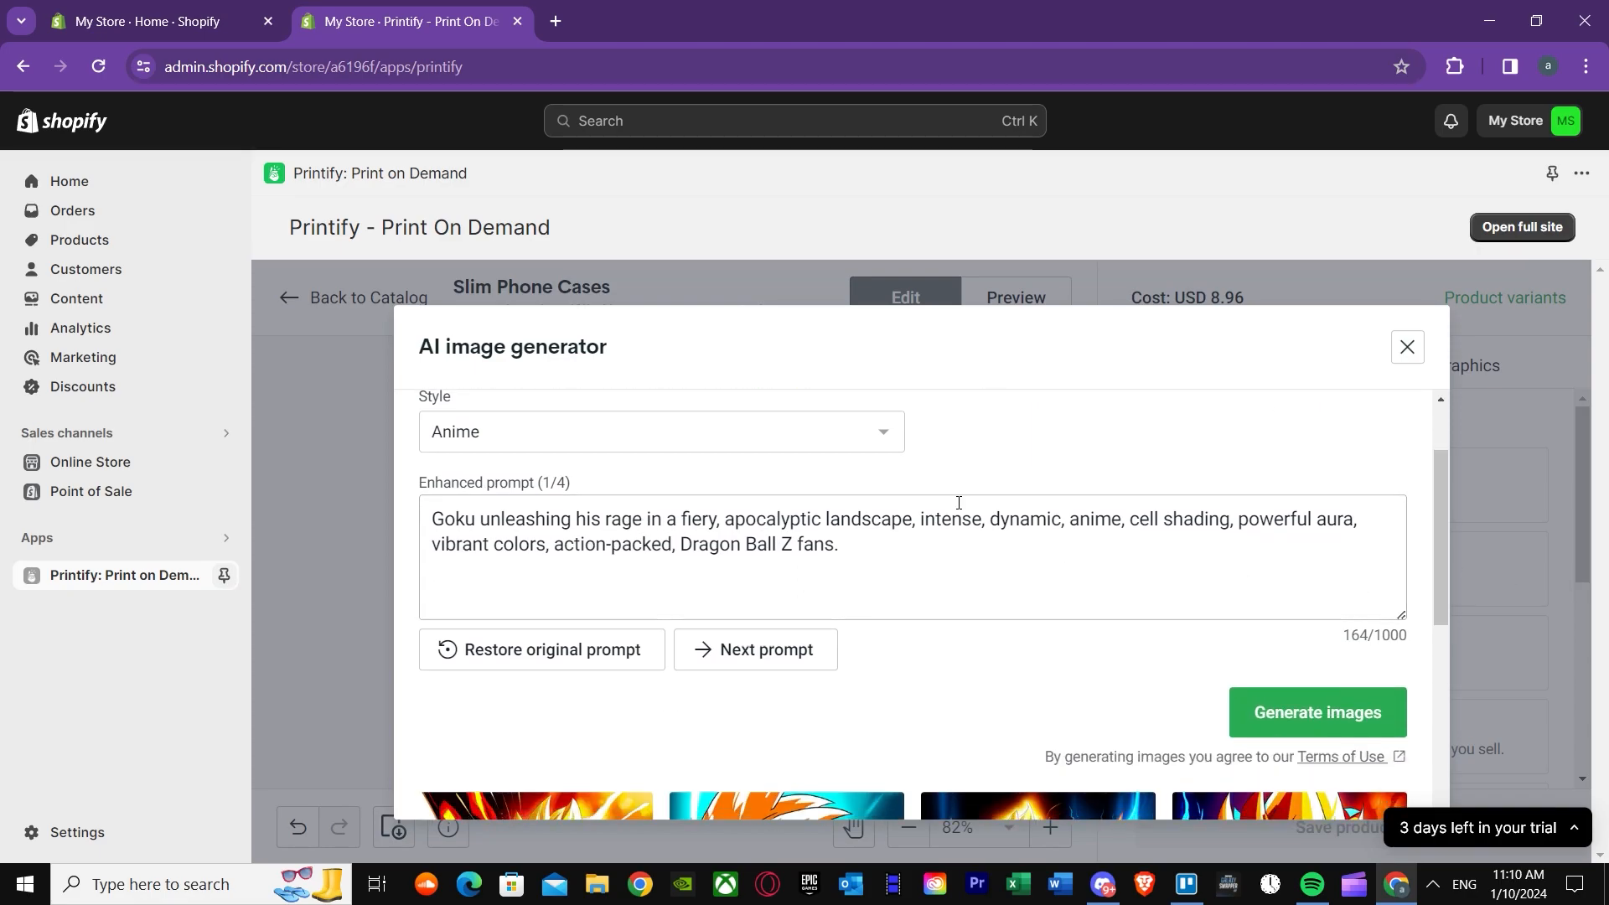
pyautogui.click(1278, 711)
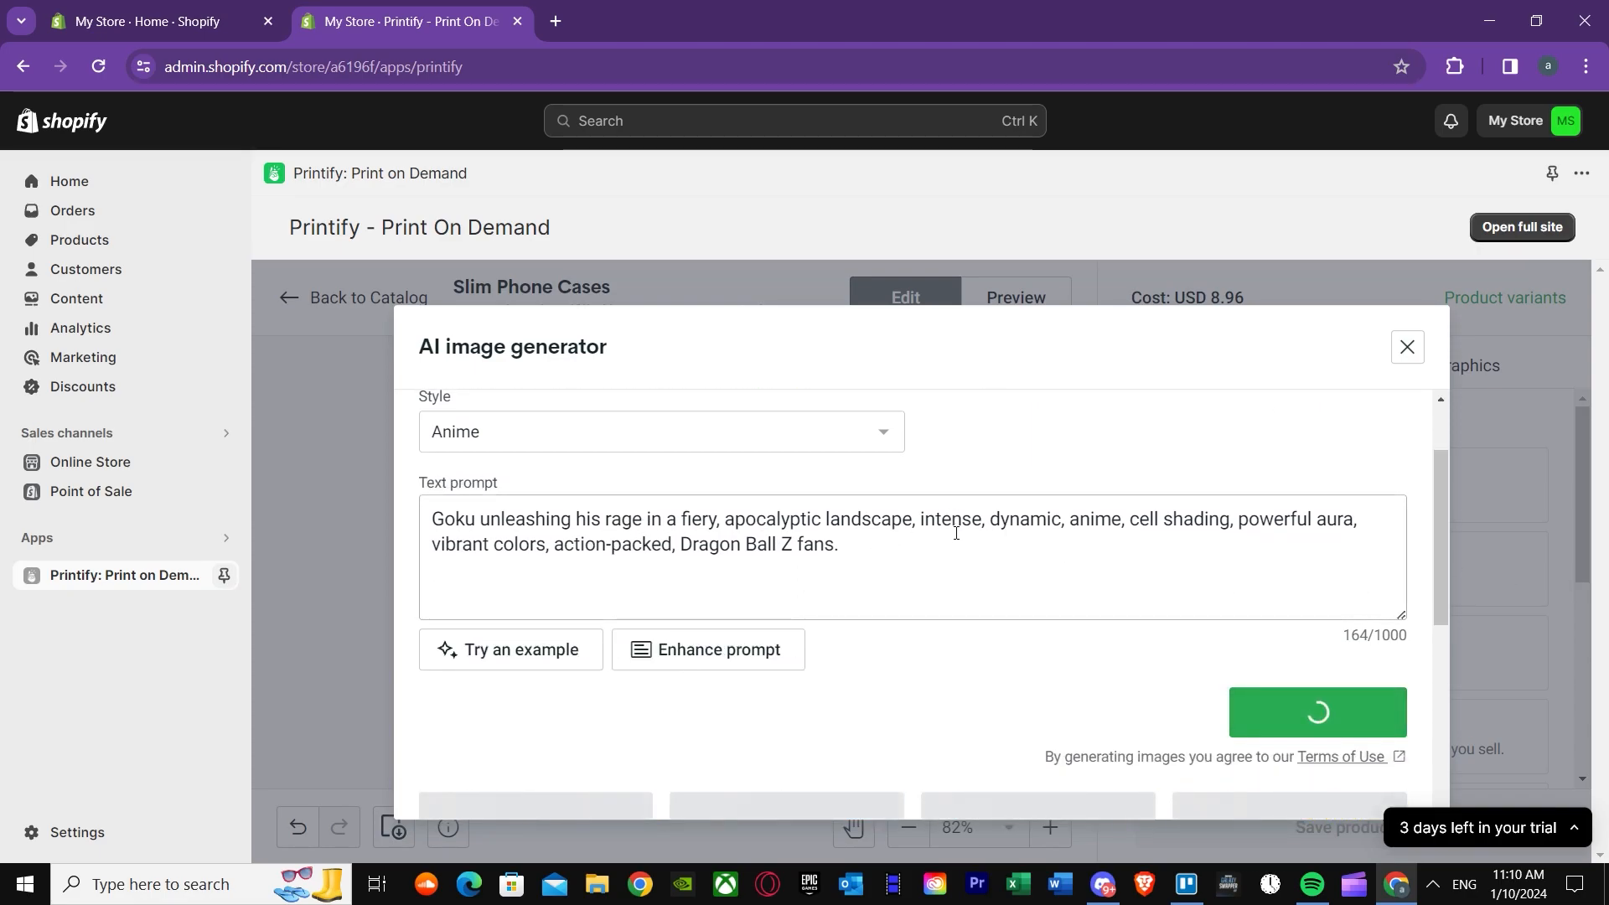
pyautogui.scroll(-2, 845, 574)
pyautogui.scroll(-2, 841, 532)
pyautogui.scroll(2, 855, 528)
pyautogui.scroll(2, 868, 539)
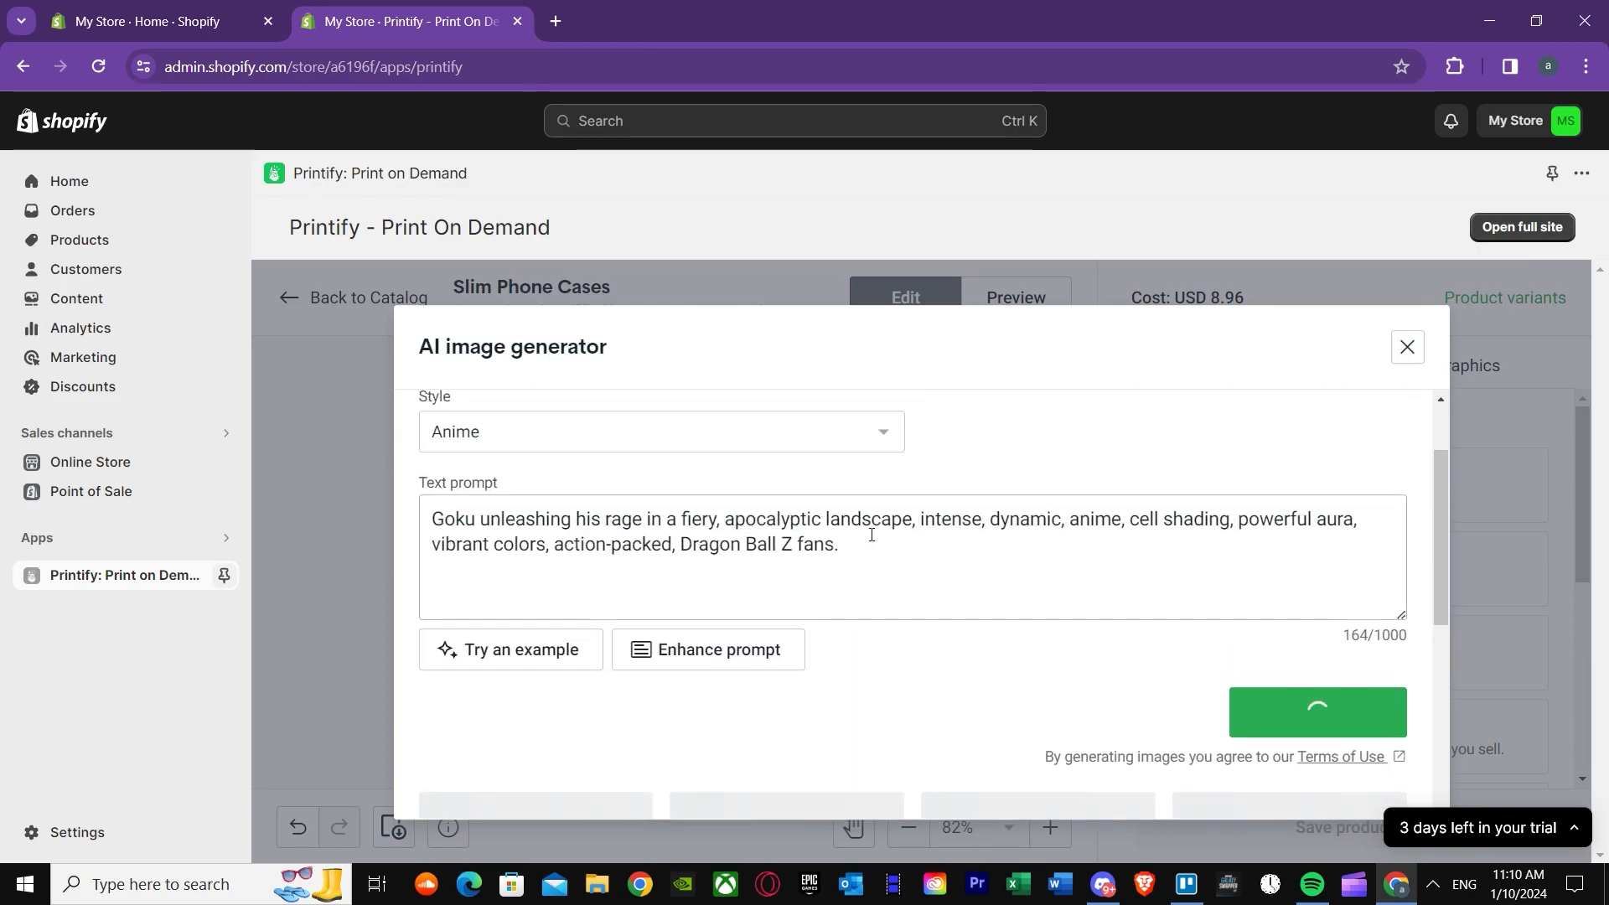
pyautogui.scroll(-2, 873, 536)
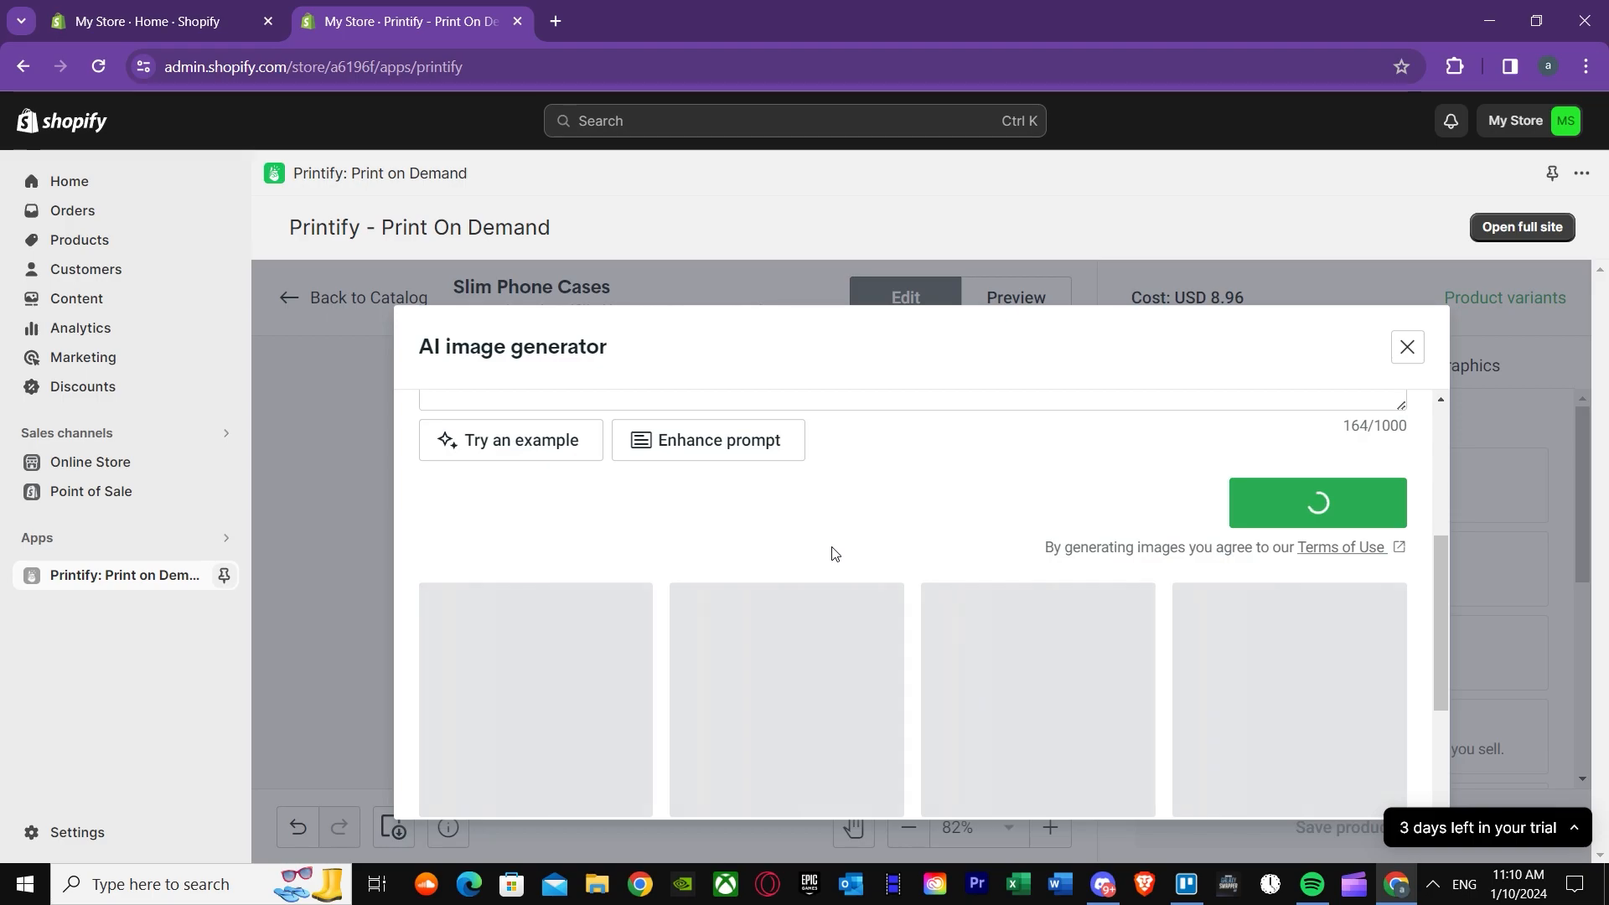
pyautogui.scroll(2, 608, 486)
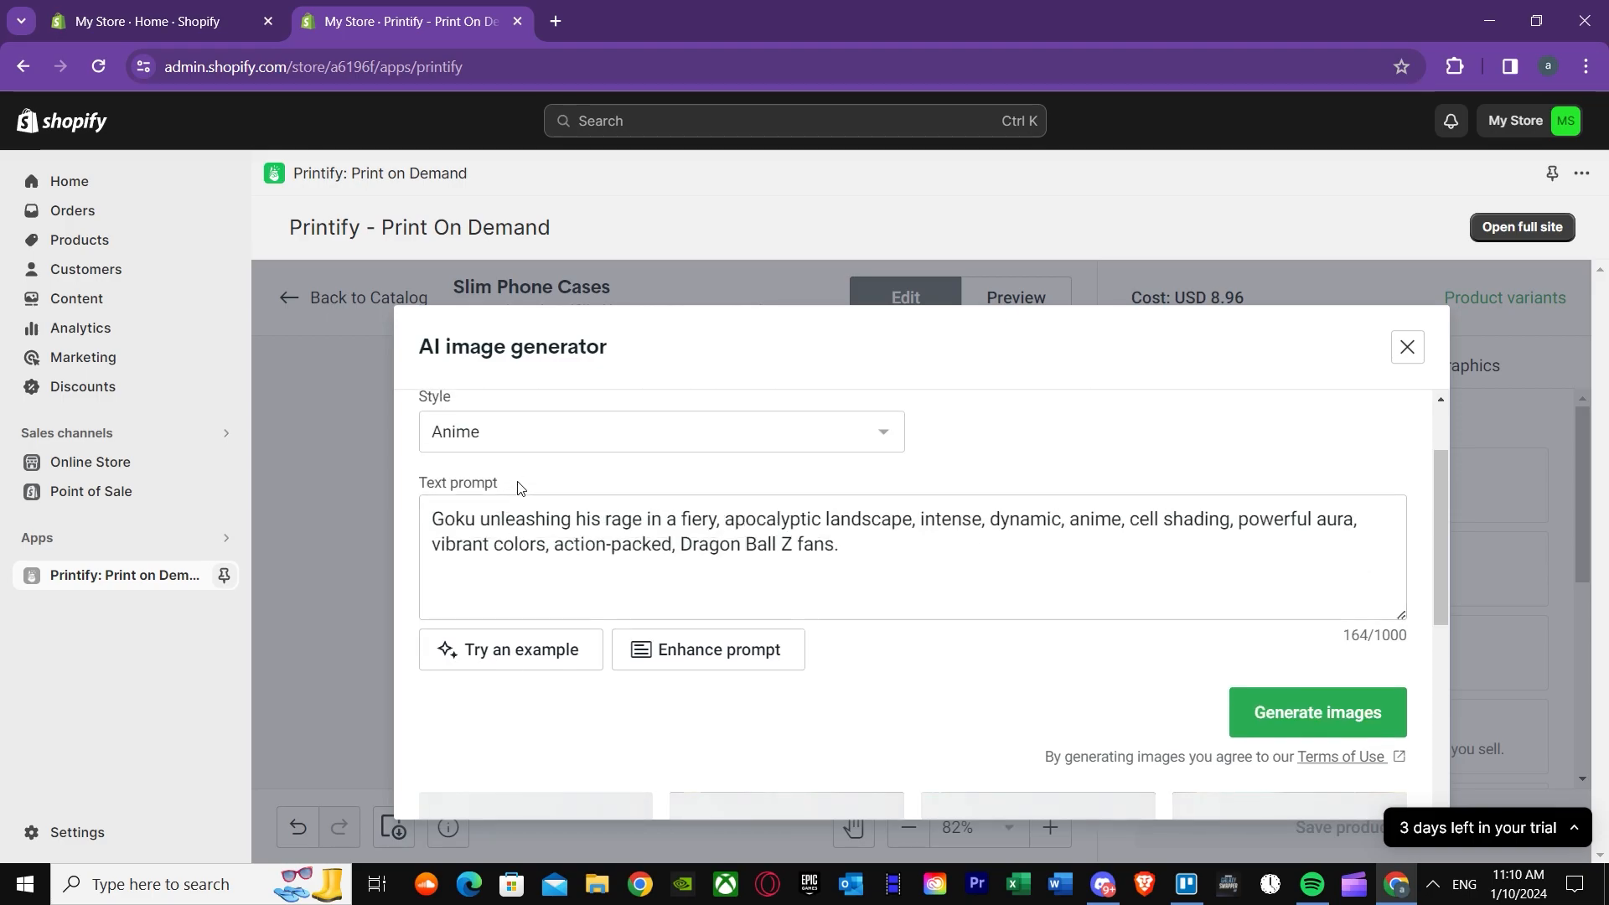
# Step: Add the third generated image, Goku with pale blue hair and lightning, to the phone case and select it
pyautogui.scroll(-3, 736, 567)
pyautogui.scroll(-1, 864, 608)
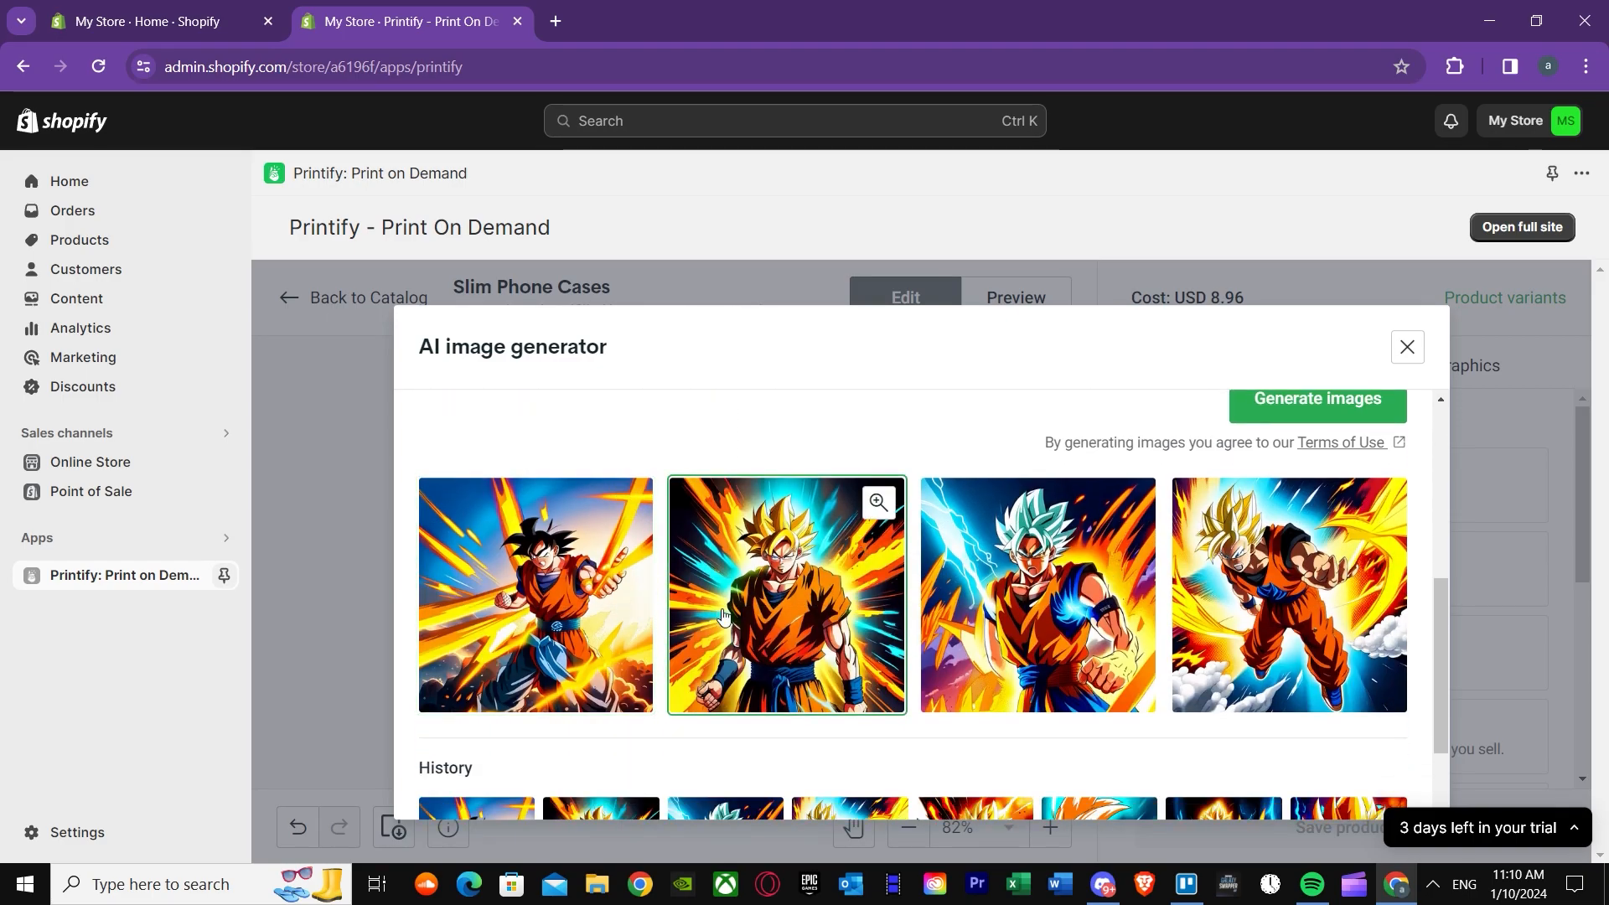
pyautogui.click(1020, 627)
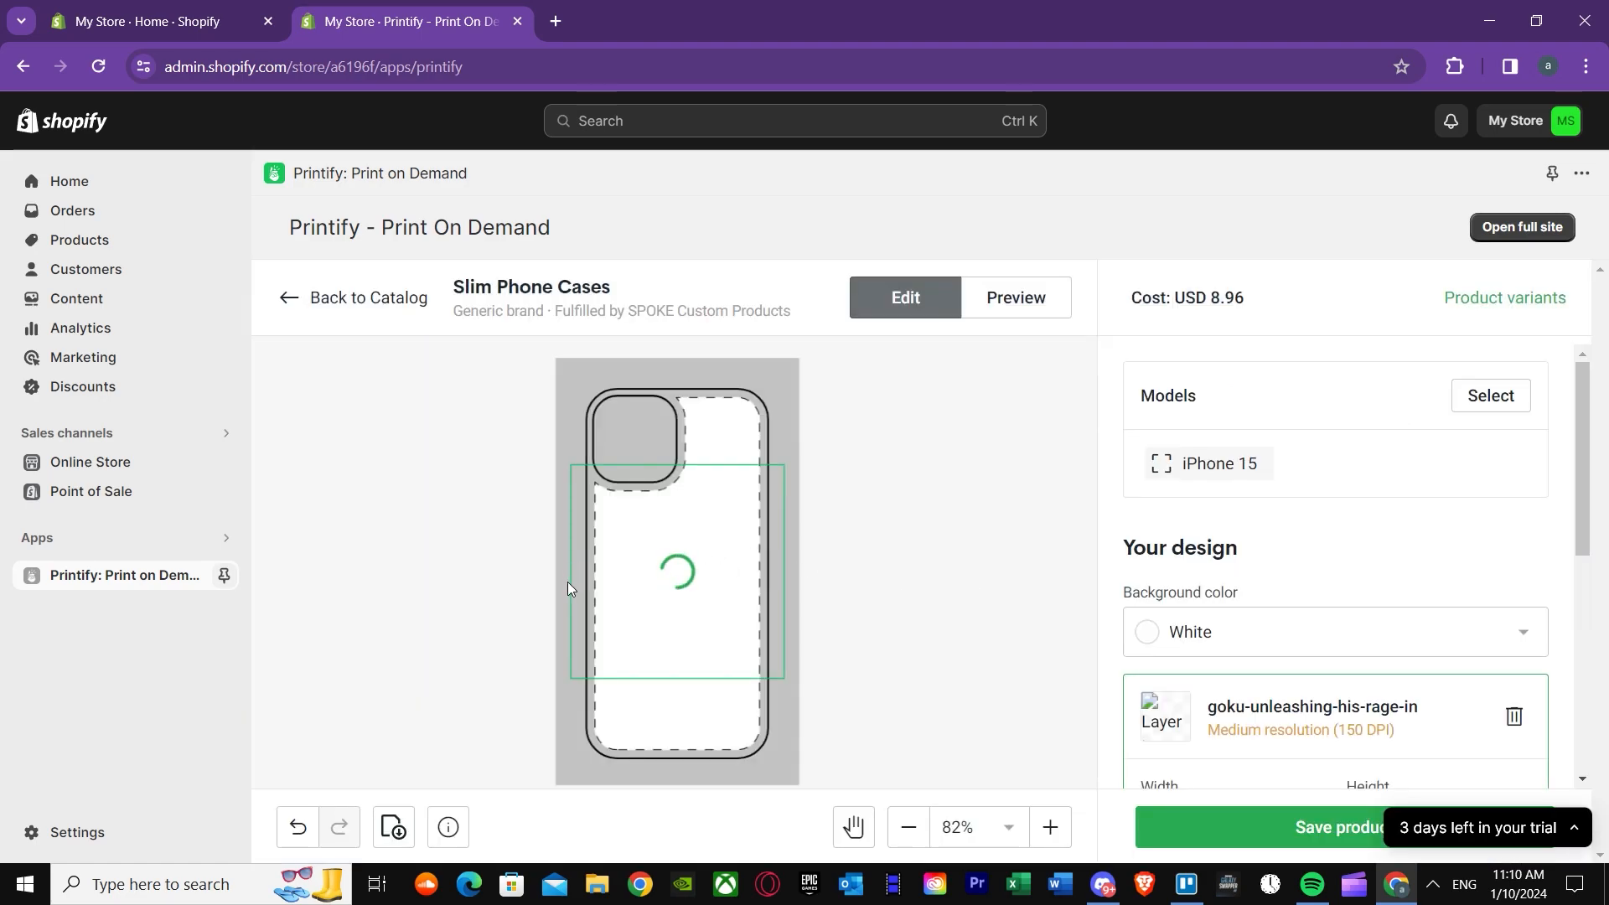
pyautogui.click(667, 510)
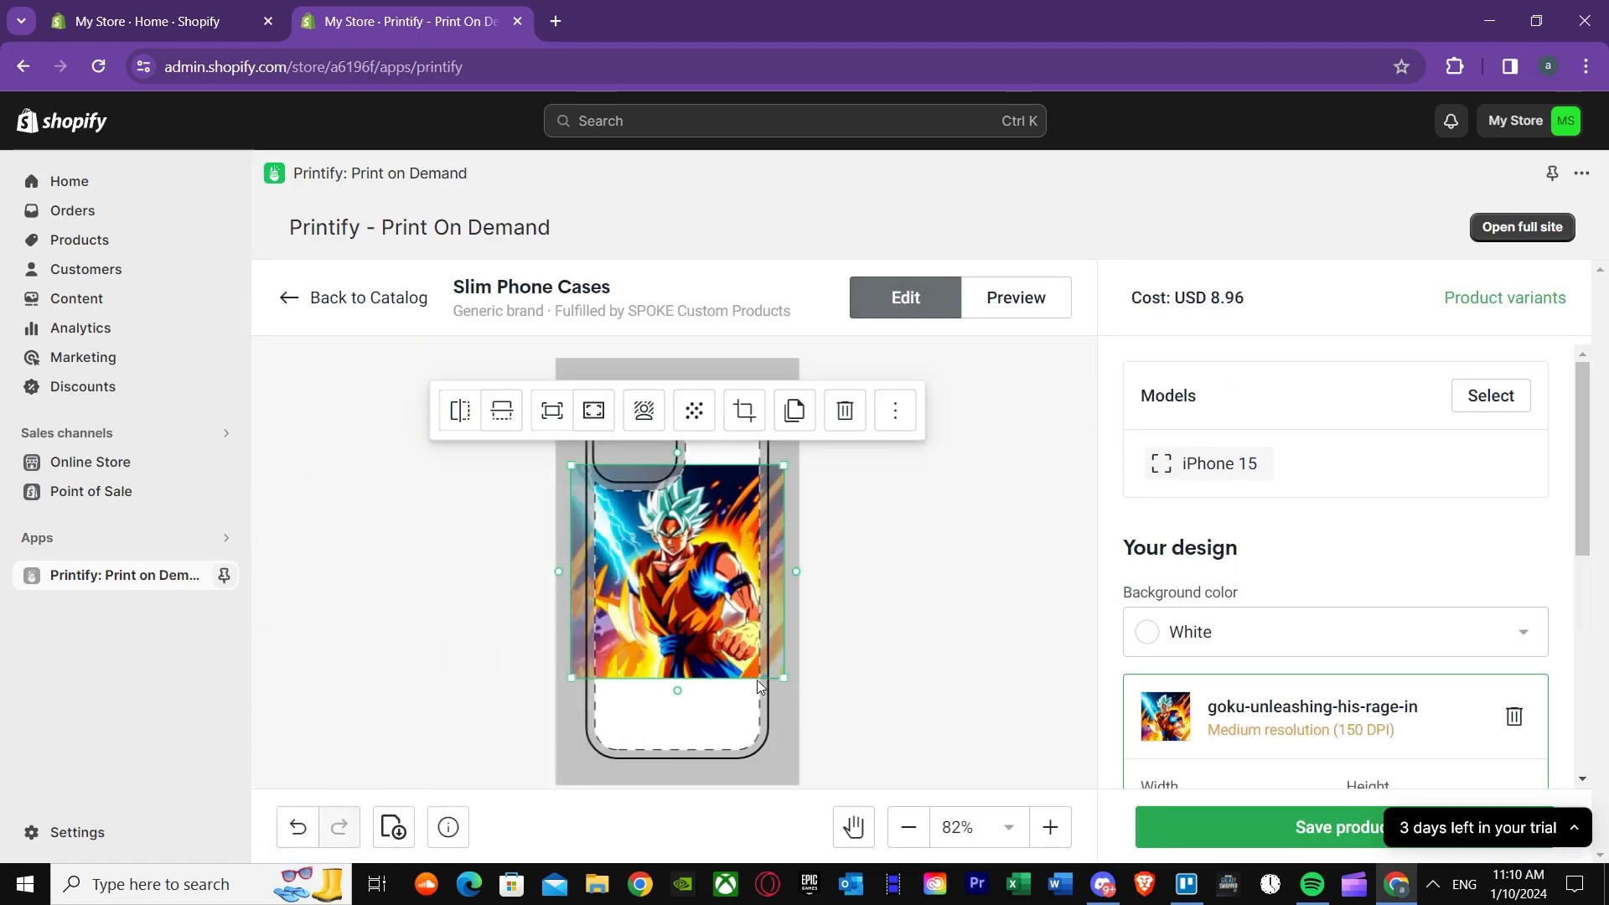
# Step: Move the Goku image to the case's lower part and enlarge it to fill the area below the camera cutout
pyautogui.moveTo(784, 679); pyautogui.dragTo(732, 707)
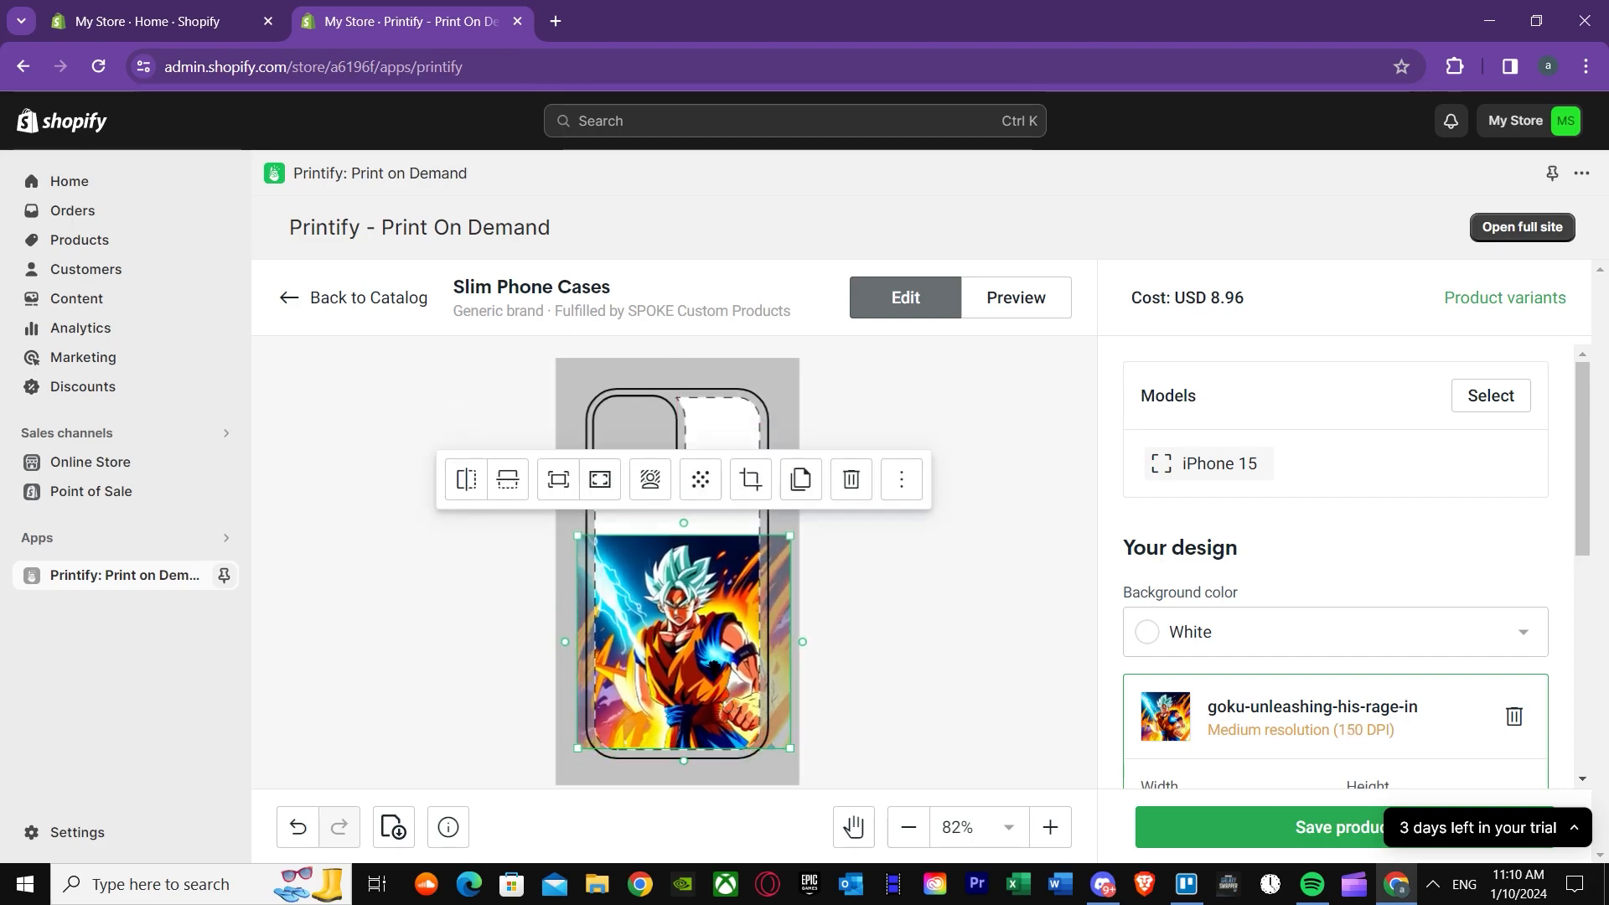
pyautogui.moveTo(685, 528); pyautogui.dragTo(683, 522)
pyautogui.moveTo(790, 534); pyautogui.dragTo(823, 475)
pyautogui.moveTo(717, 567); pyautogui.dragTo(717, 565)
pyautogui.moveTo(839, 746); pyautogui.dragTo(845, 752)
pyautogui.moveTo(717, 604); pyautogui.dragTo(709, 603)
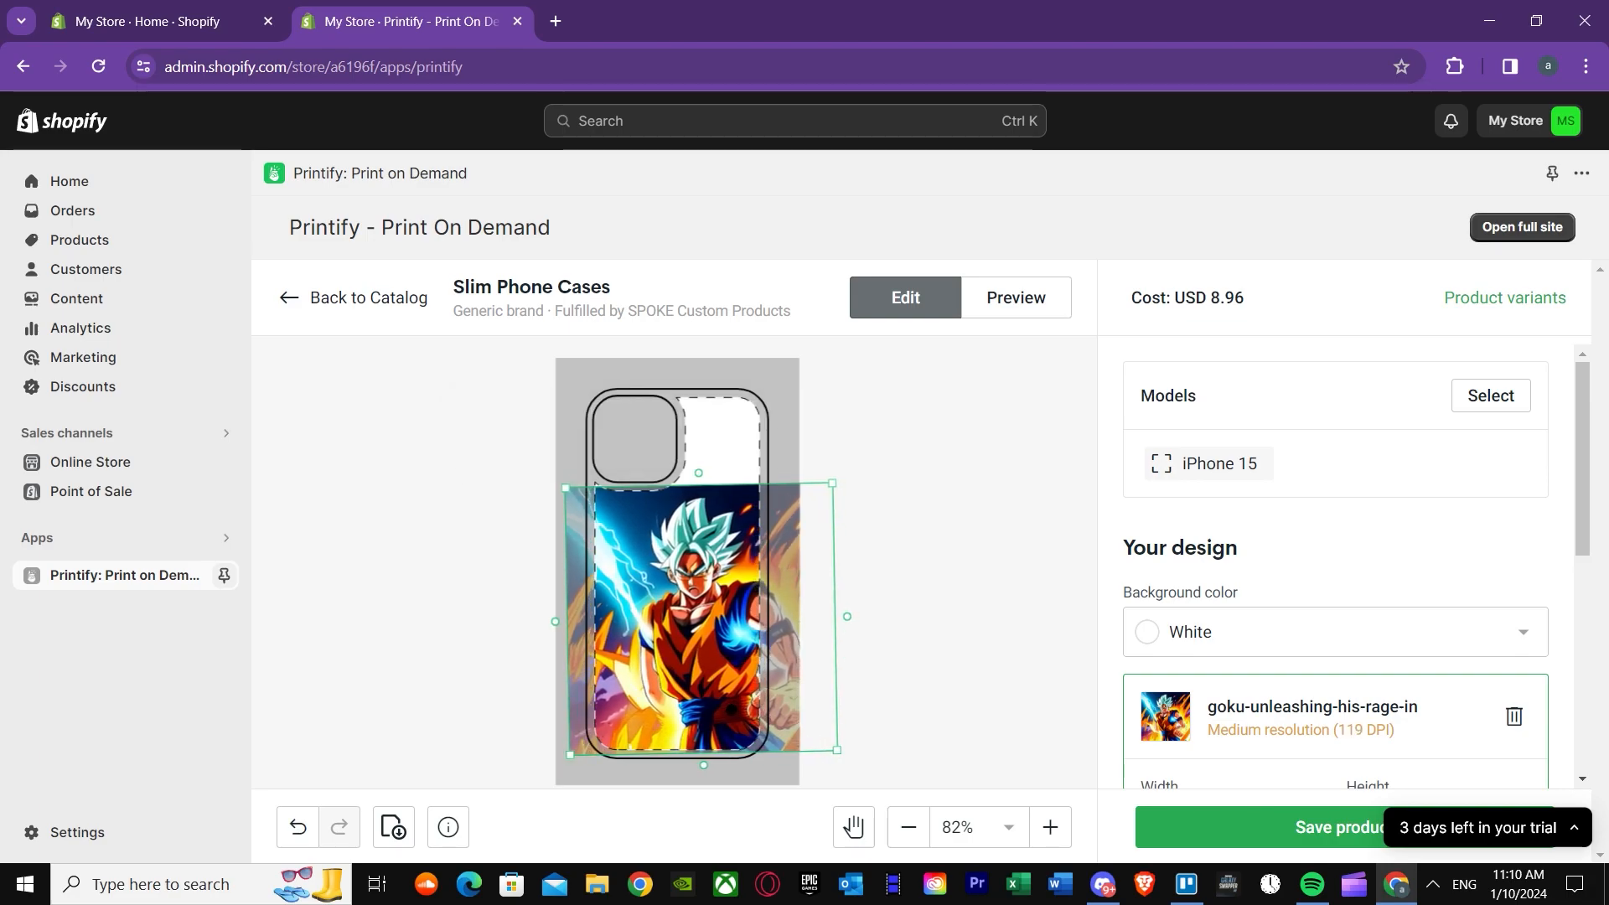
pyautogui.click(923, 526)
# Step: Set the phone case's background color to Black
pyautogui.scroll(-4, 930, 544)
pyautogui.scroll(3, 977, 586)
pyautogui.click(1375, 620)
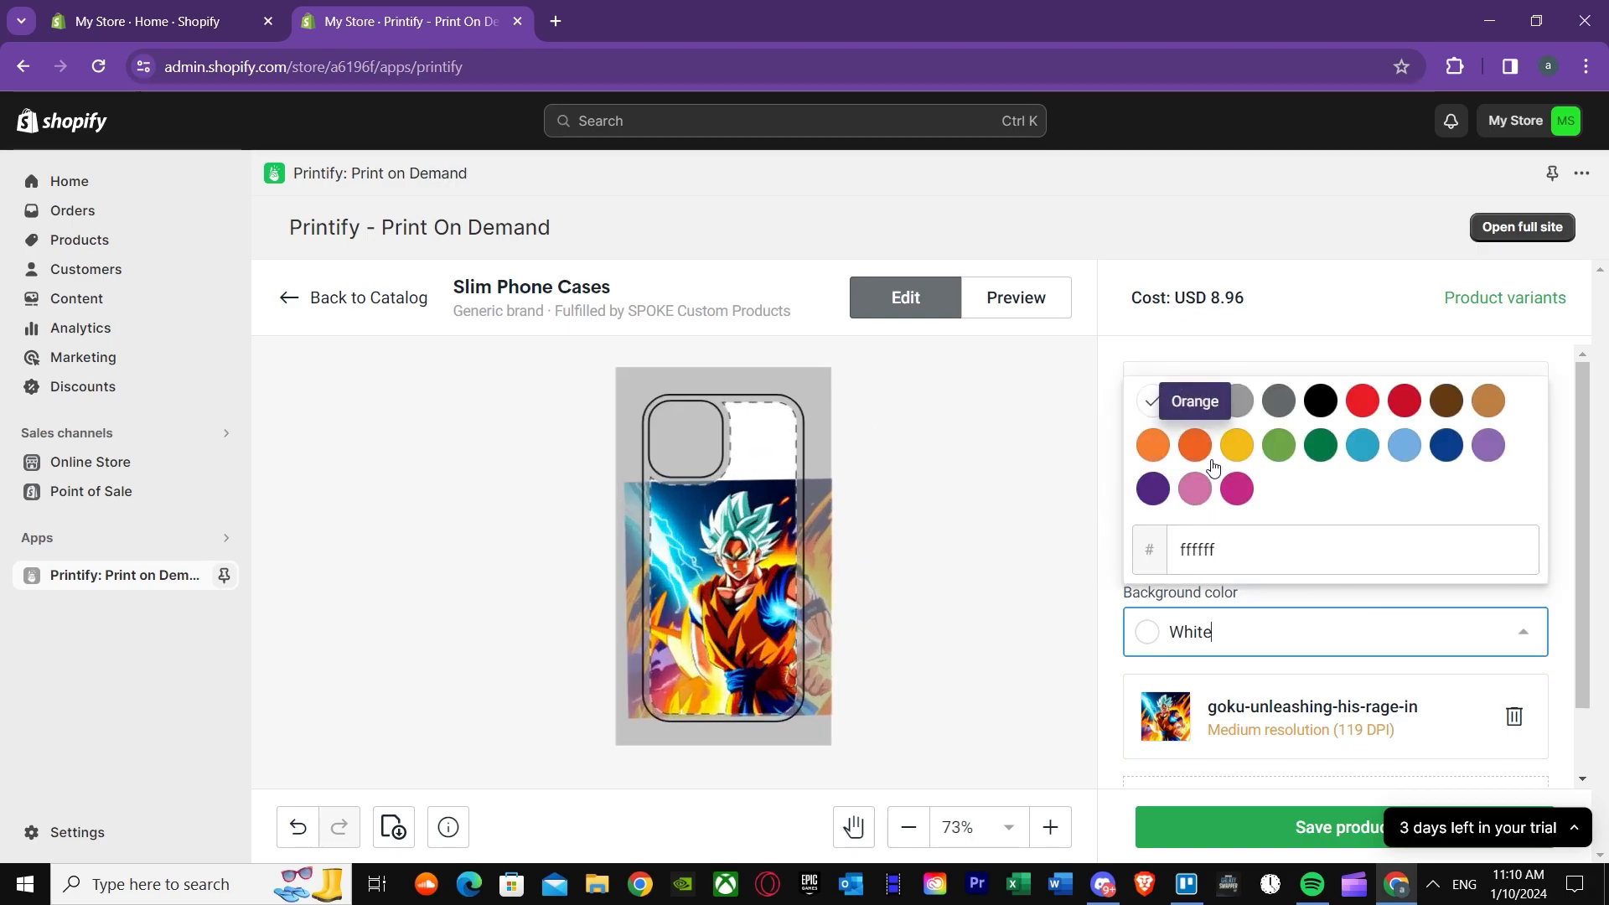
pyautogui.click(1316, 406)
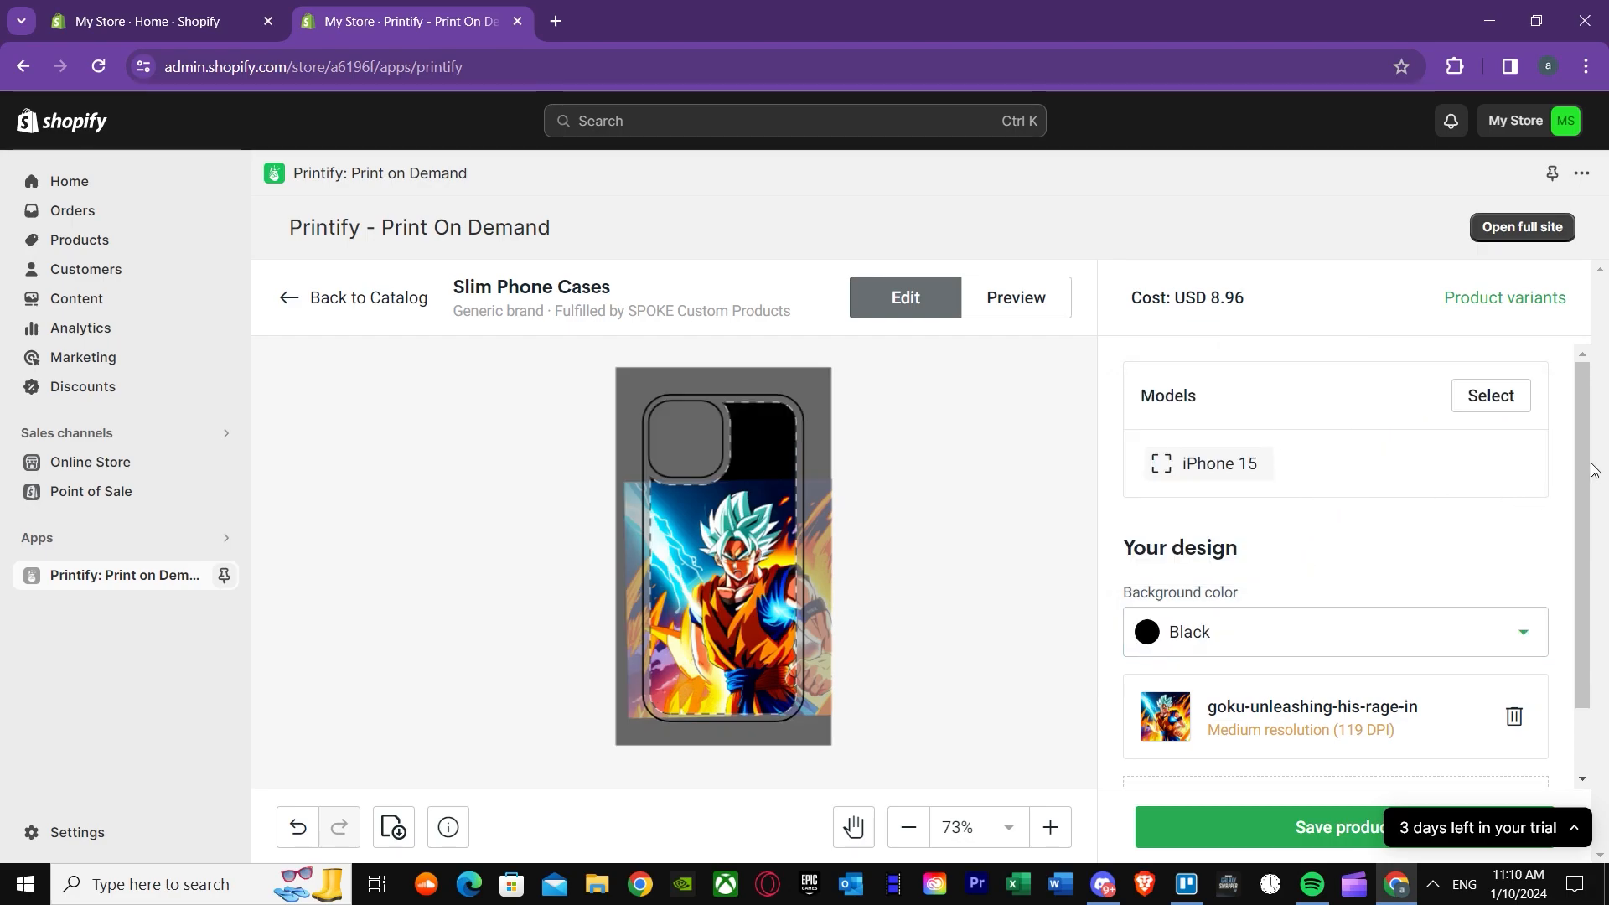
# Step: Add the iPhone 15 Pro, iPhone 15 Plus, iPhone 15 Pro Max and iPhone 14 models to the phone case
pyautogui.moveTo(1578, 467); pyautogui.dragTo(1543, 444)
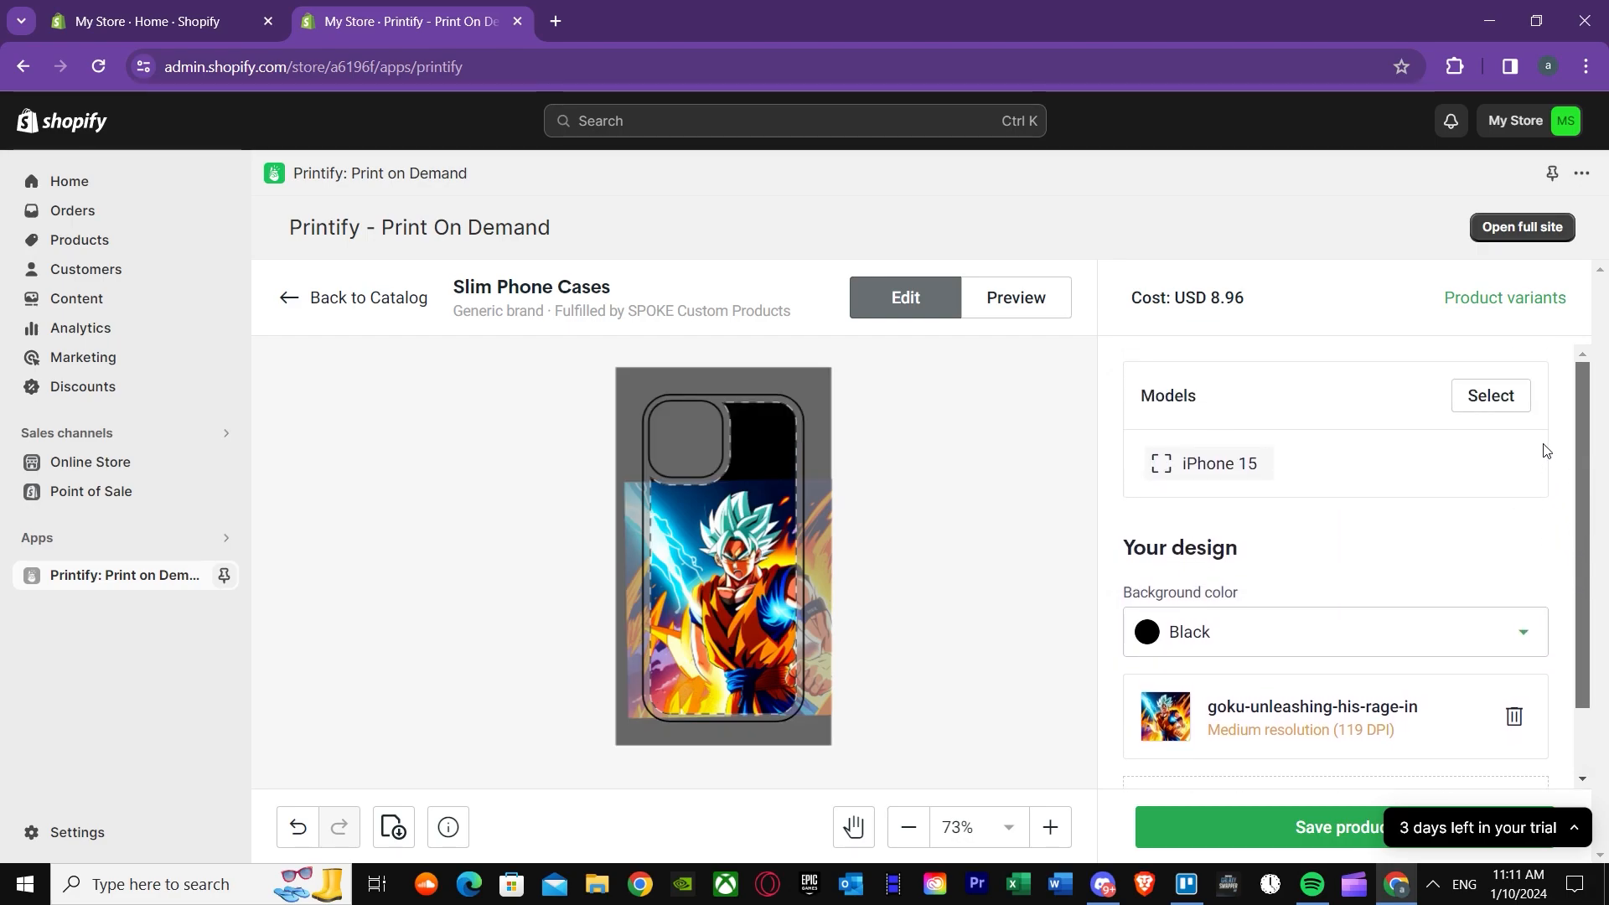
pyautogui.click(1500, 398)
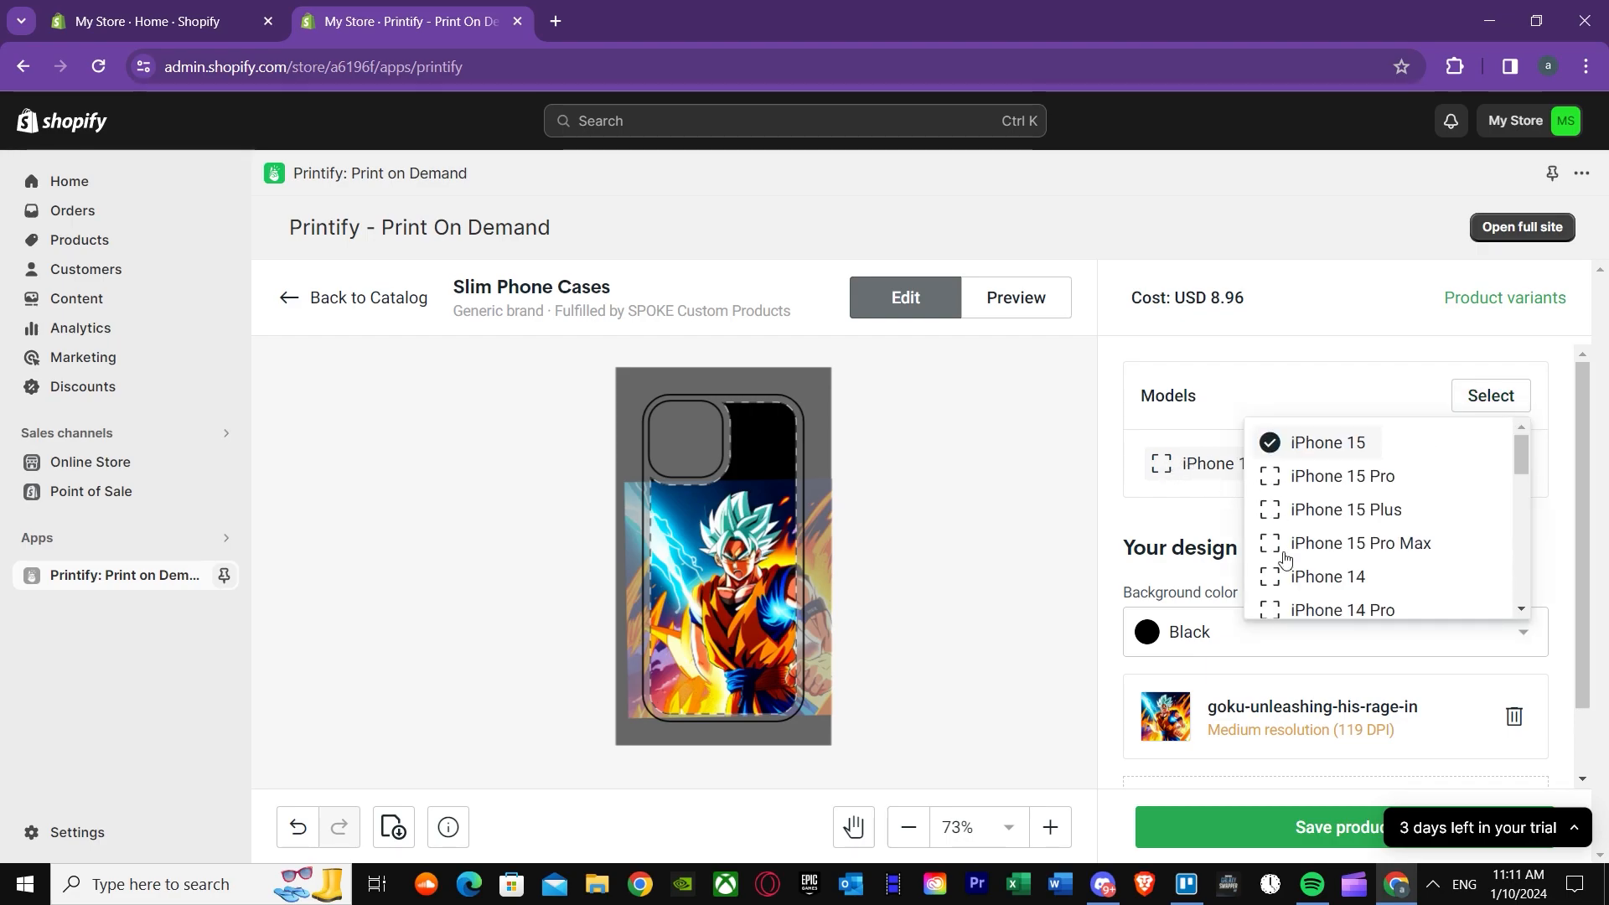
pyautogui.scroll(-3, 1309, 518)
pyautogui.scroll(3, 1309, 517)
pyautogui.click(1270, 476)
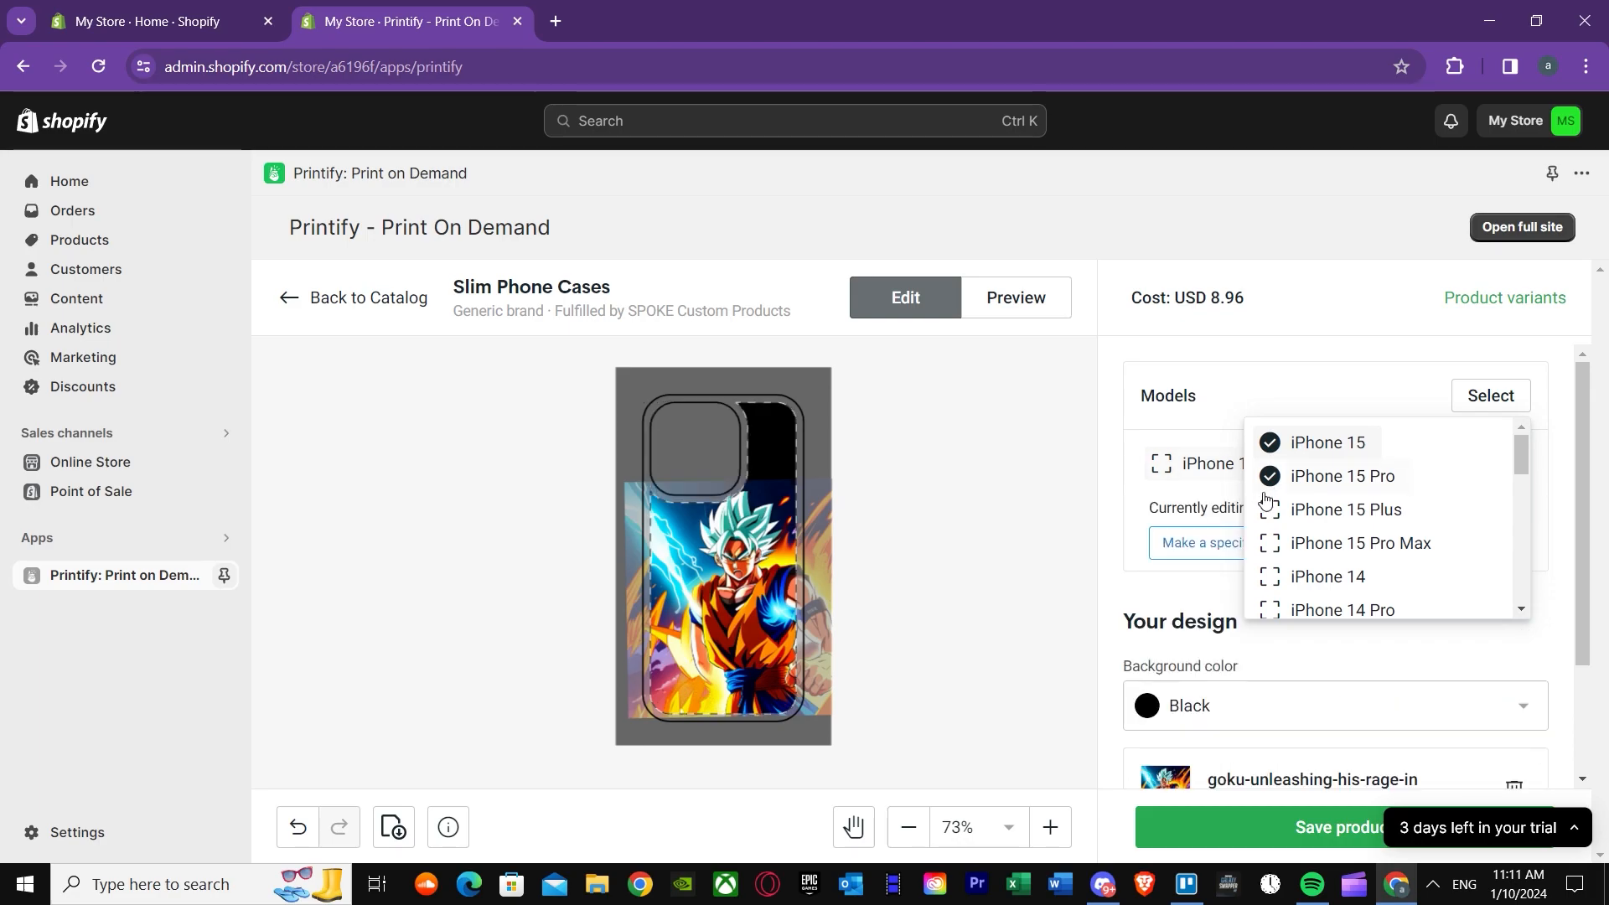
pyautogui.click(1271, 511)
pyautogui.click(1270, 543)
pyautogui.click(1271, 577)
# Step: Add the iPhone 14 Pro, 14 Plus, 14 Pro Max, iPhone 13, 13 Mini and 13 Pro models to the phone case
pyautogui.scroll(-2, 1272, 536)
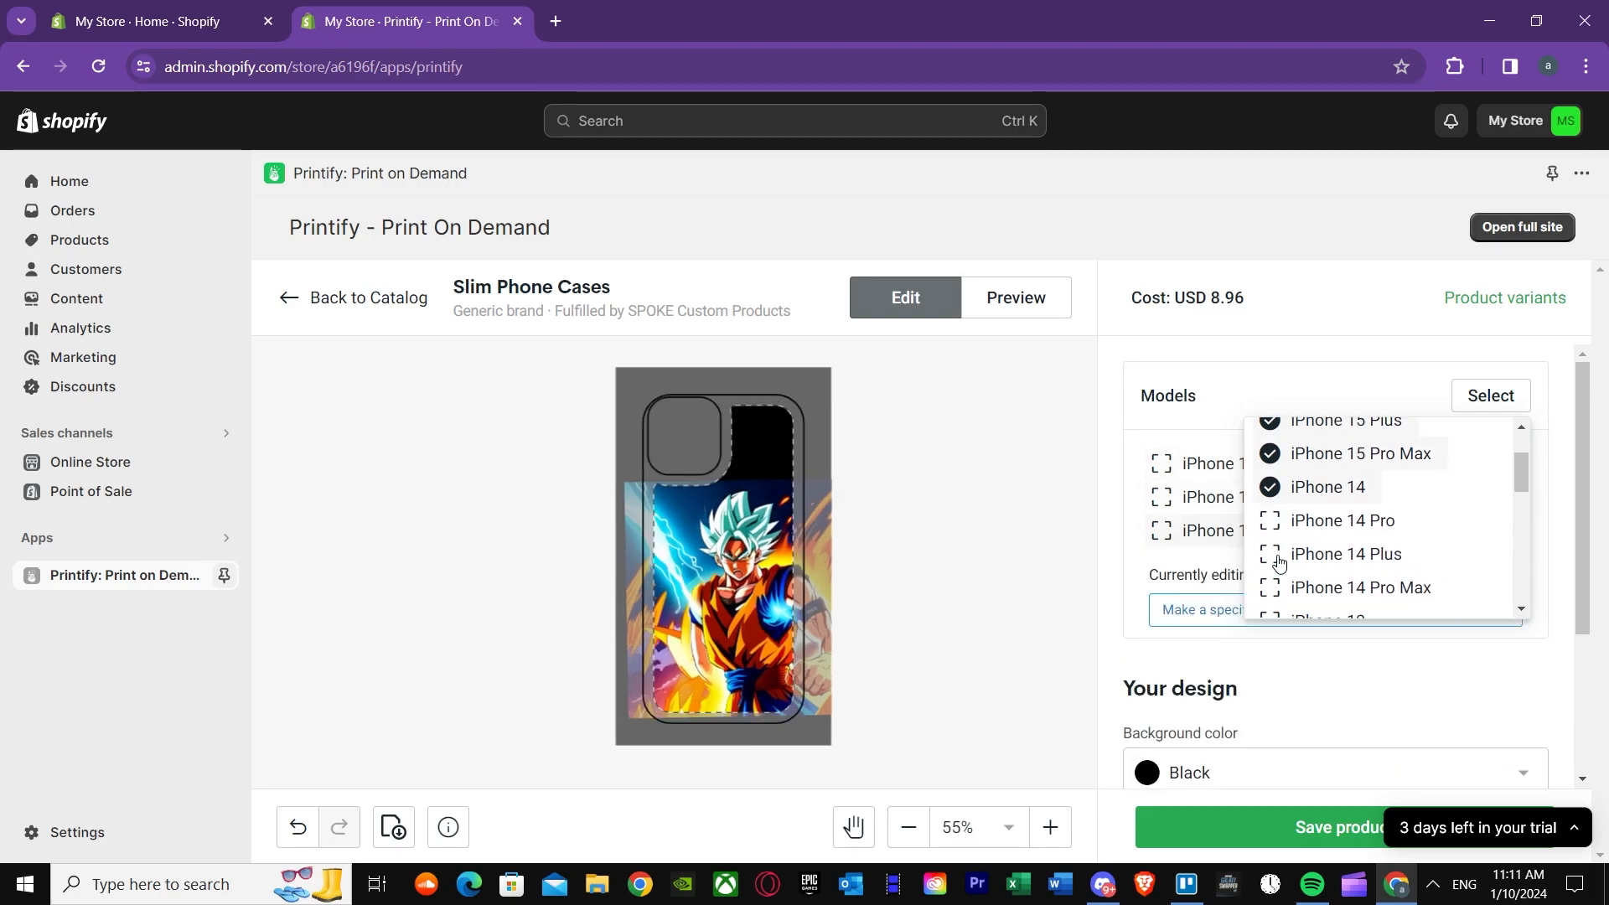
pyautogui.click(1271, 507)
pyautogui.click(1272, 541)
pyautogui.click(1272, 574)
pyautogui.scroll(-3, 1271, 570)
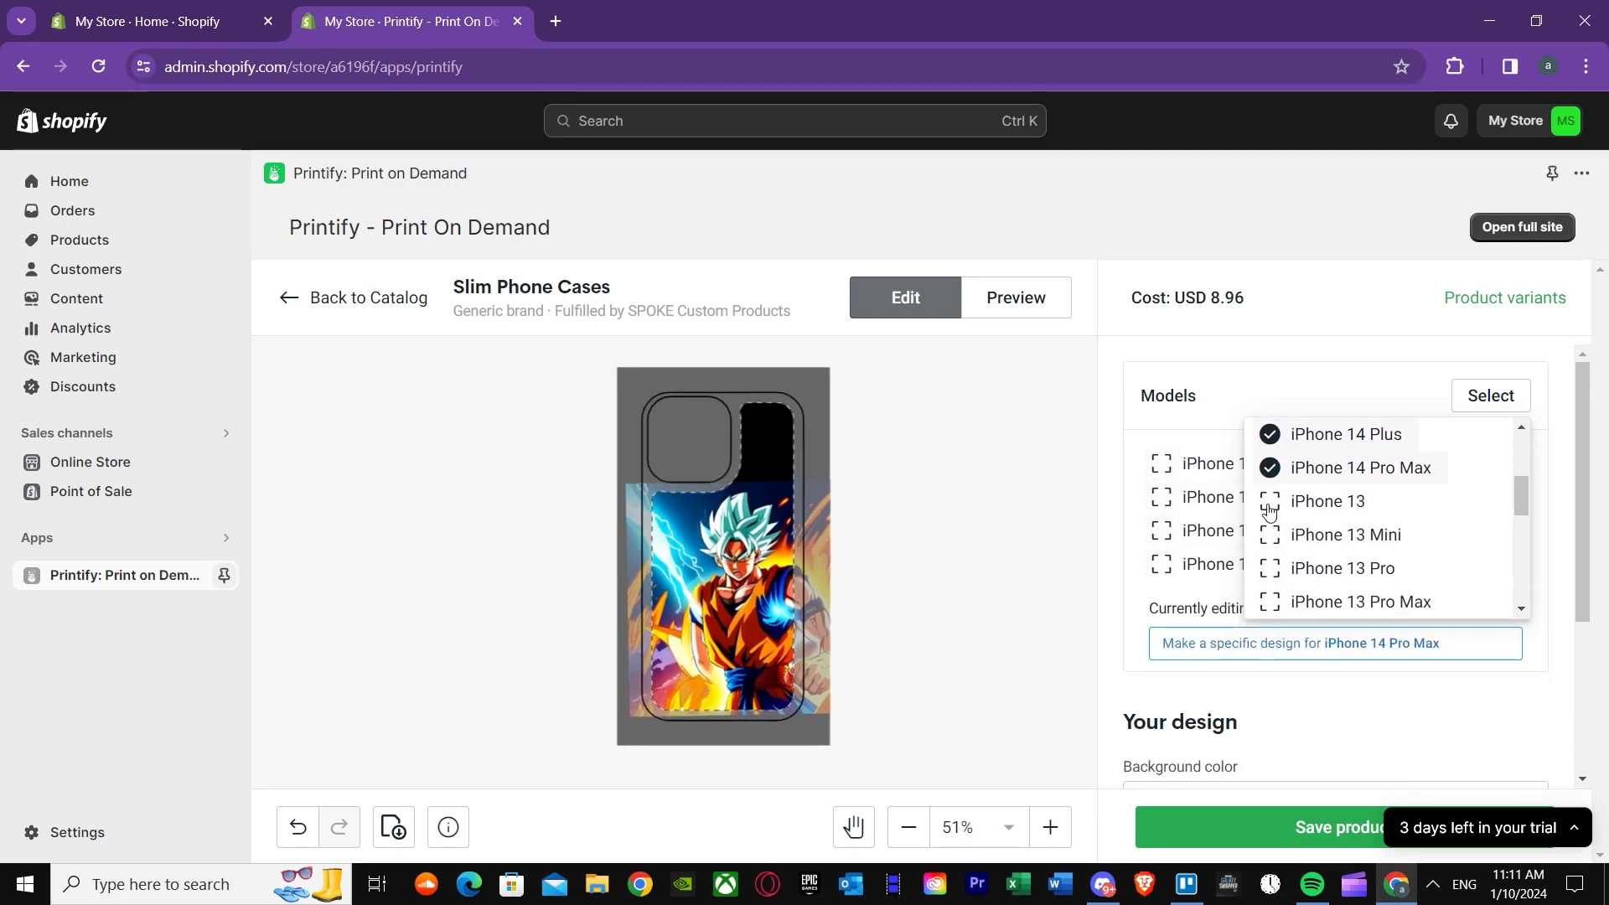
pyautogui.click(1272, 505)
pyautogui.click(1271, 536)
pyautogui.click(1271, 569)
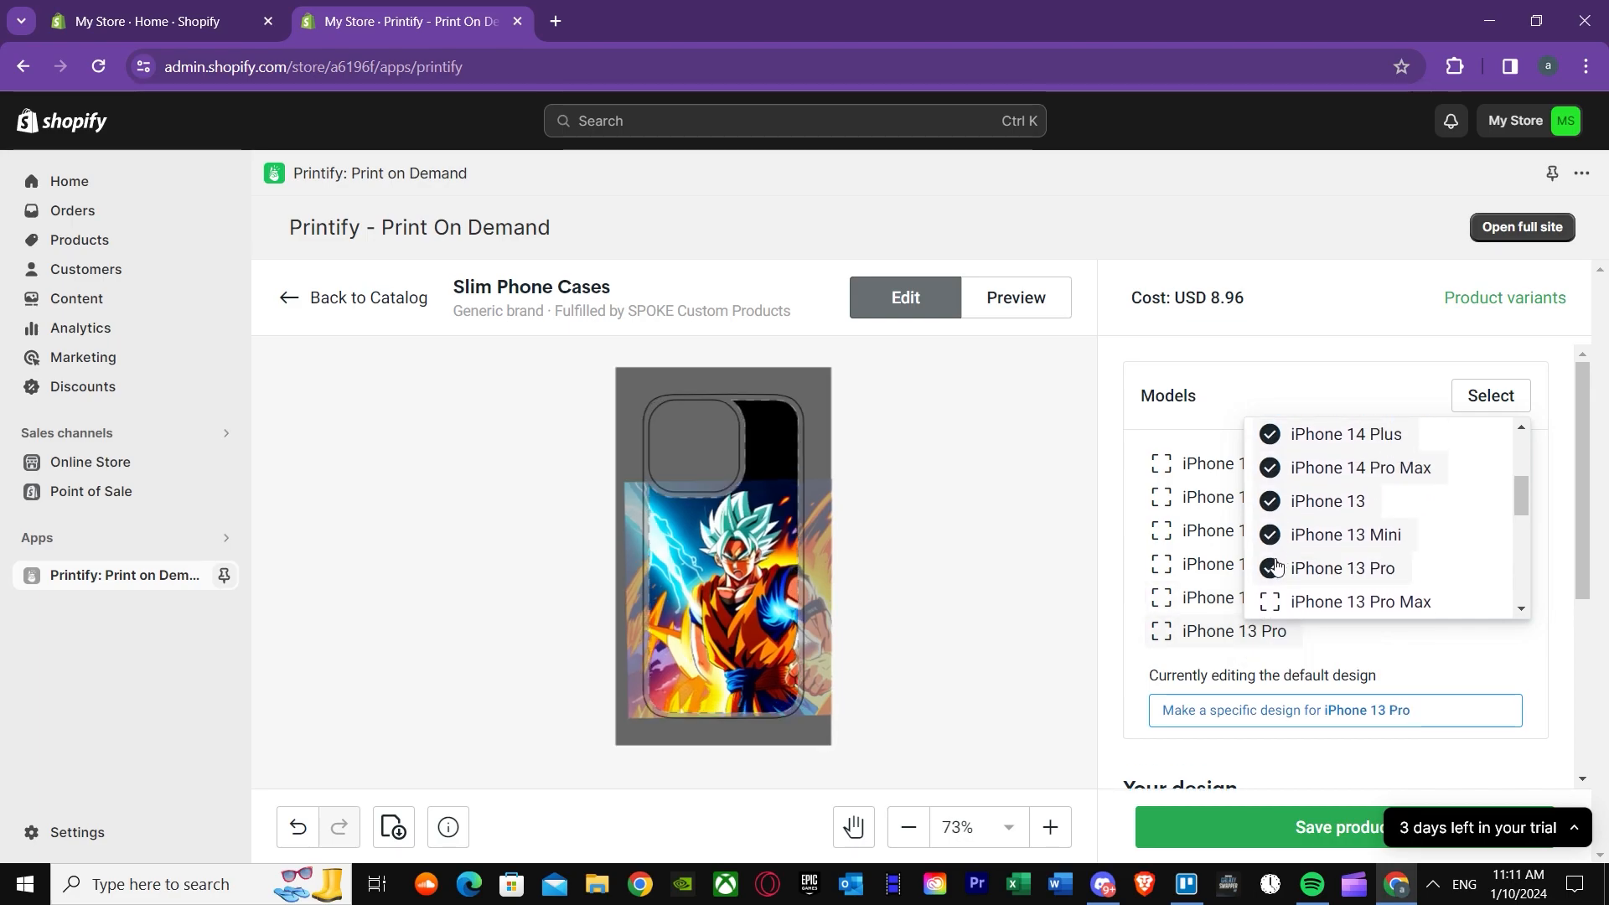
# Step: Include the iPhone 13 Pro Max, 12 Mini and 12/12 Pro models, leaving out iPhone 13 Mini
pyautogui.scroll(-3, 1271, 541)
pyautogui.click(1271, 501)
pyautogui.click(1271, 533)
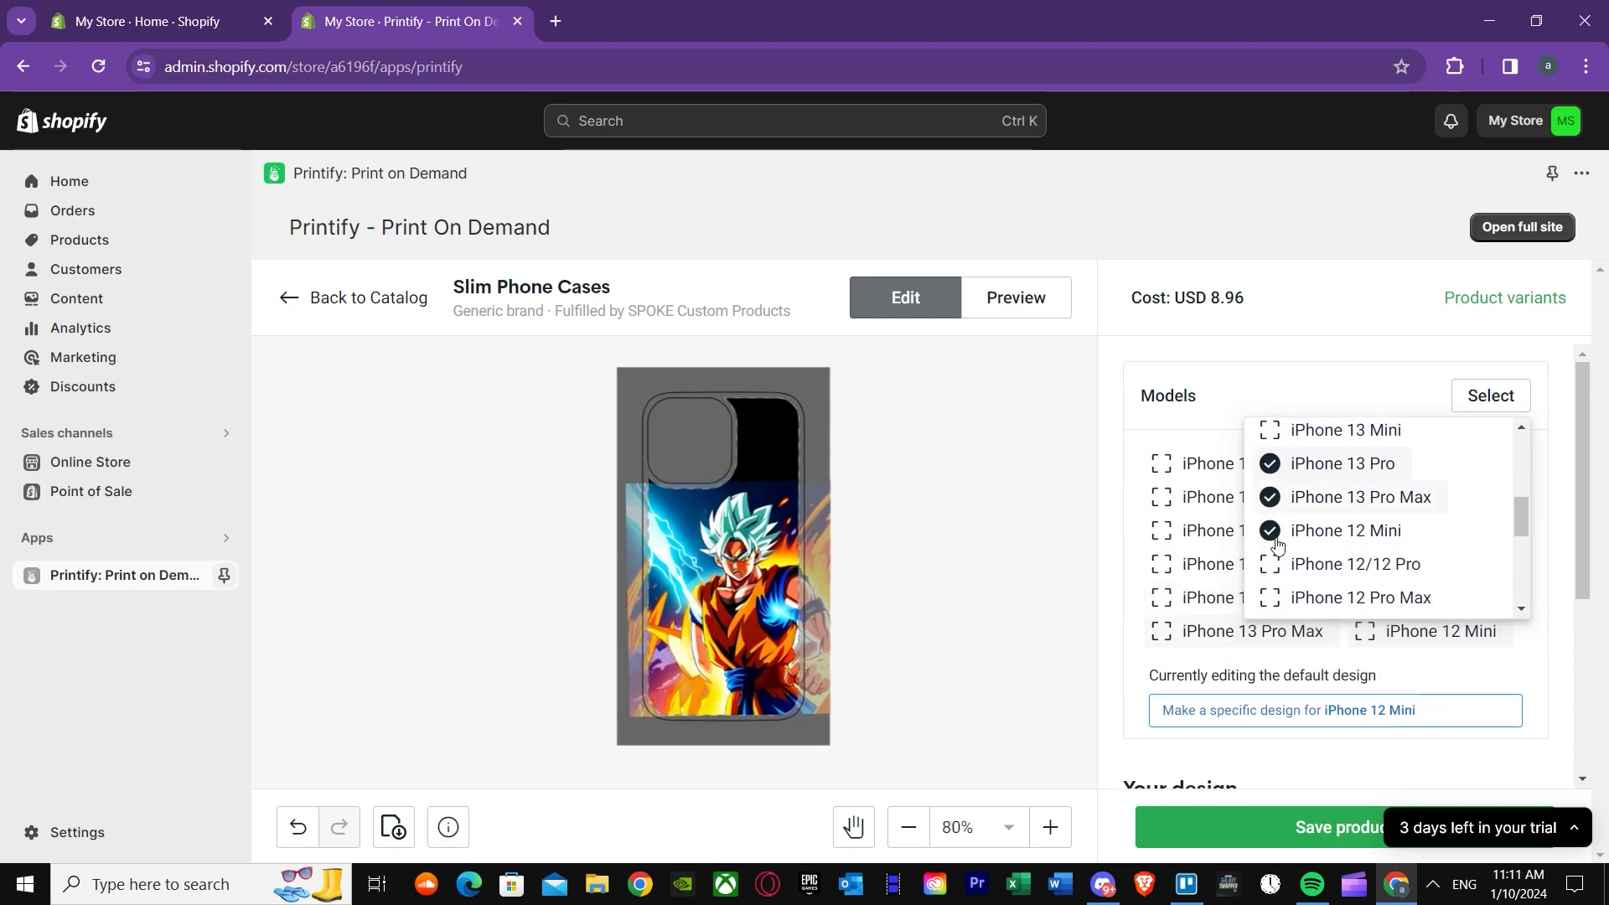
pyautogui.click(1270, 564)
# Step: Add the iPhone 12 Pro Max, iPhone 11, 11 Pro and 11 Pro Max models and close the model list
pyautogui.scroll(-3, 1269, 573)
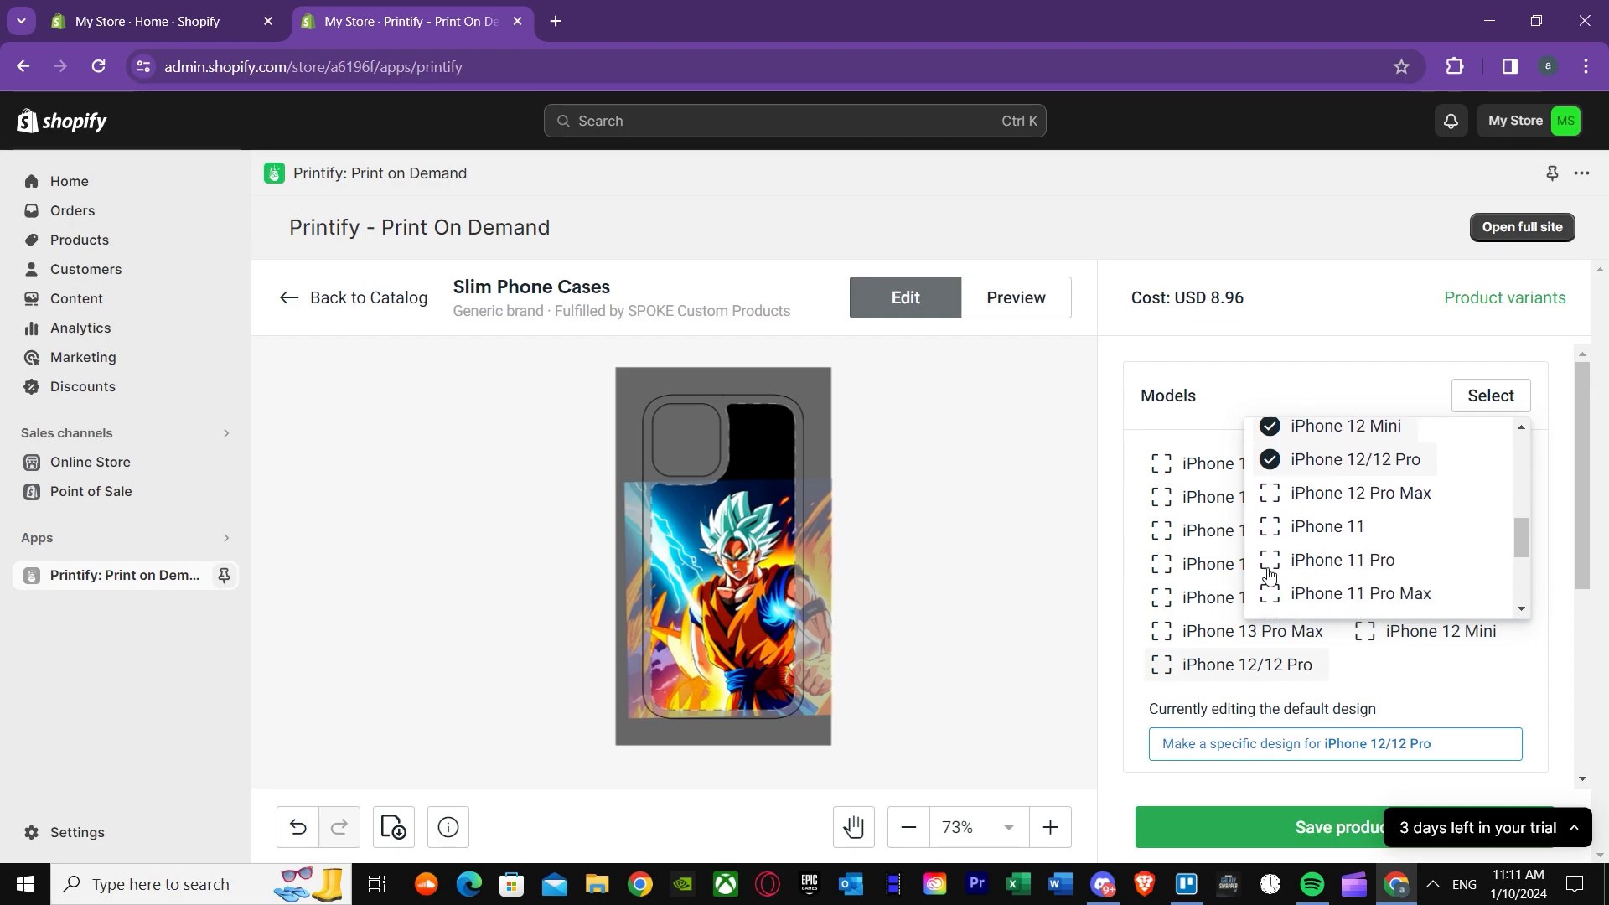
pyautogui.click(1276, 501)
pyautogui.click(1274, 528)
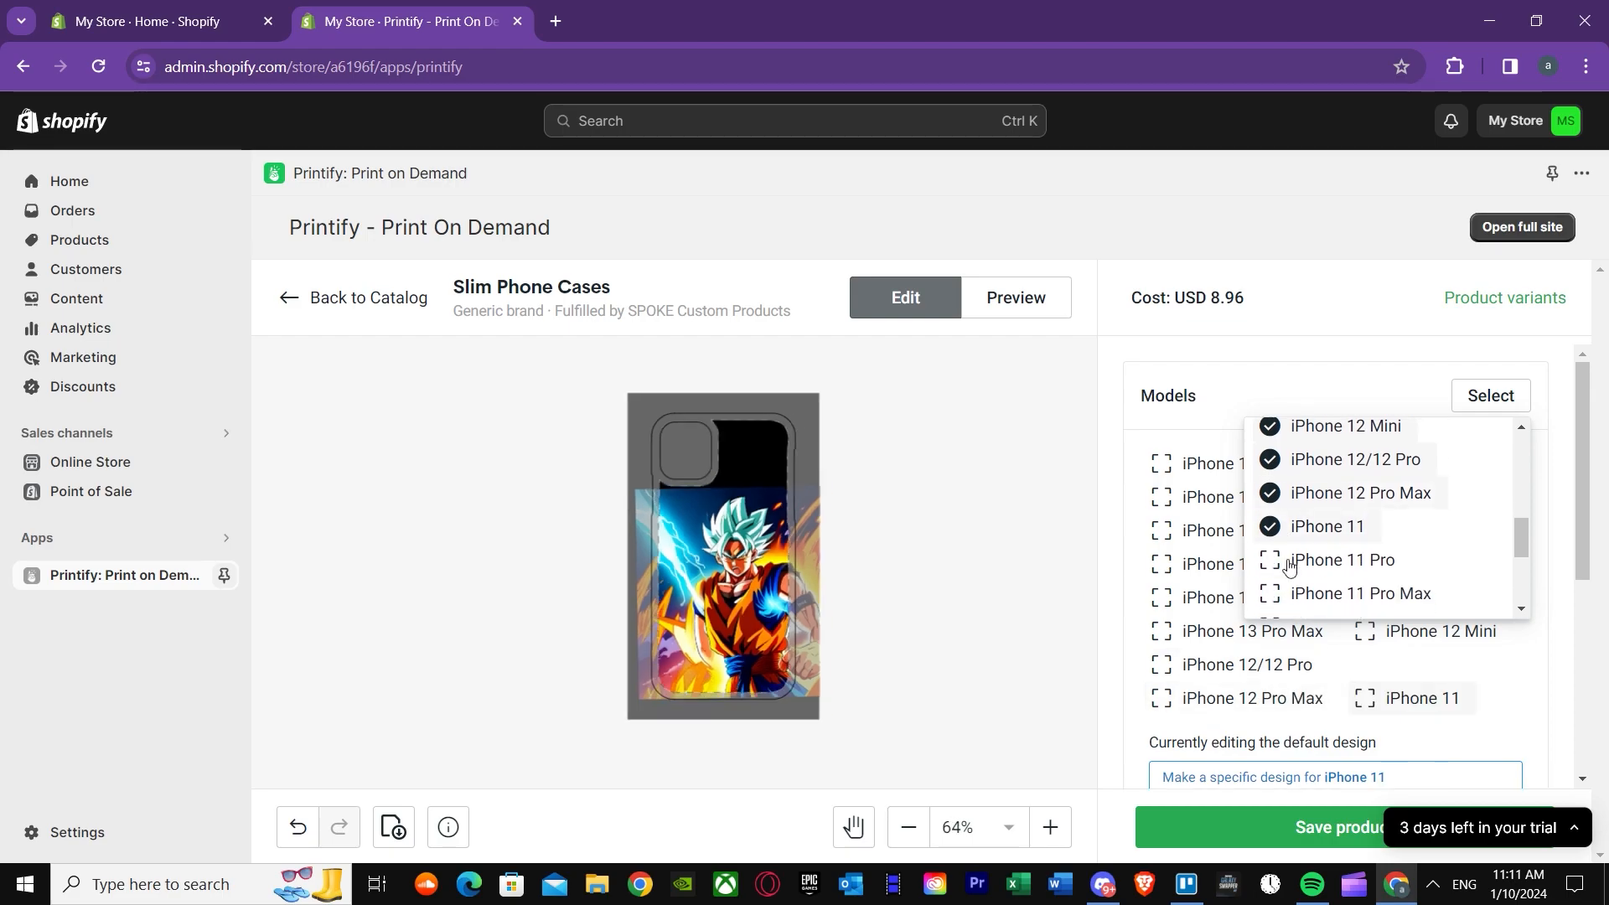
pyautogui.click(1344, 567)
pyautogui.click(1344, 594)
pyautogui.moveTo(1523, 525); pyautogui.dragTo(1517, 478)
pyautogui.click(1533, 481)
# Step: Look over the available sources for adding another design and the print file requirements
pyautogui.scroll(-1, 1399, 531)
pyautogui.scroll(-5, 1400, 537)
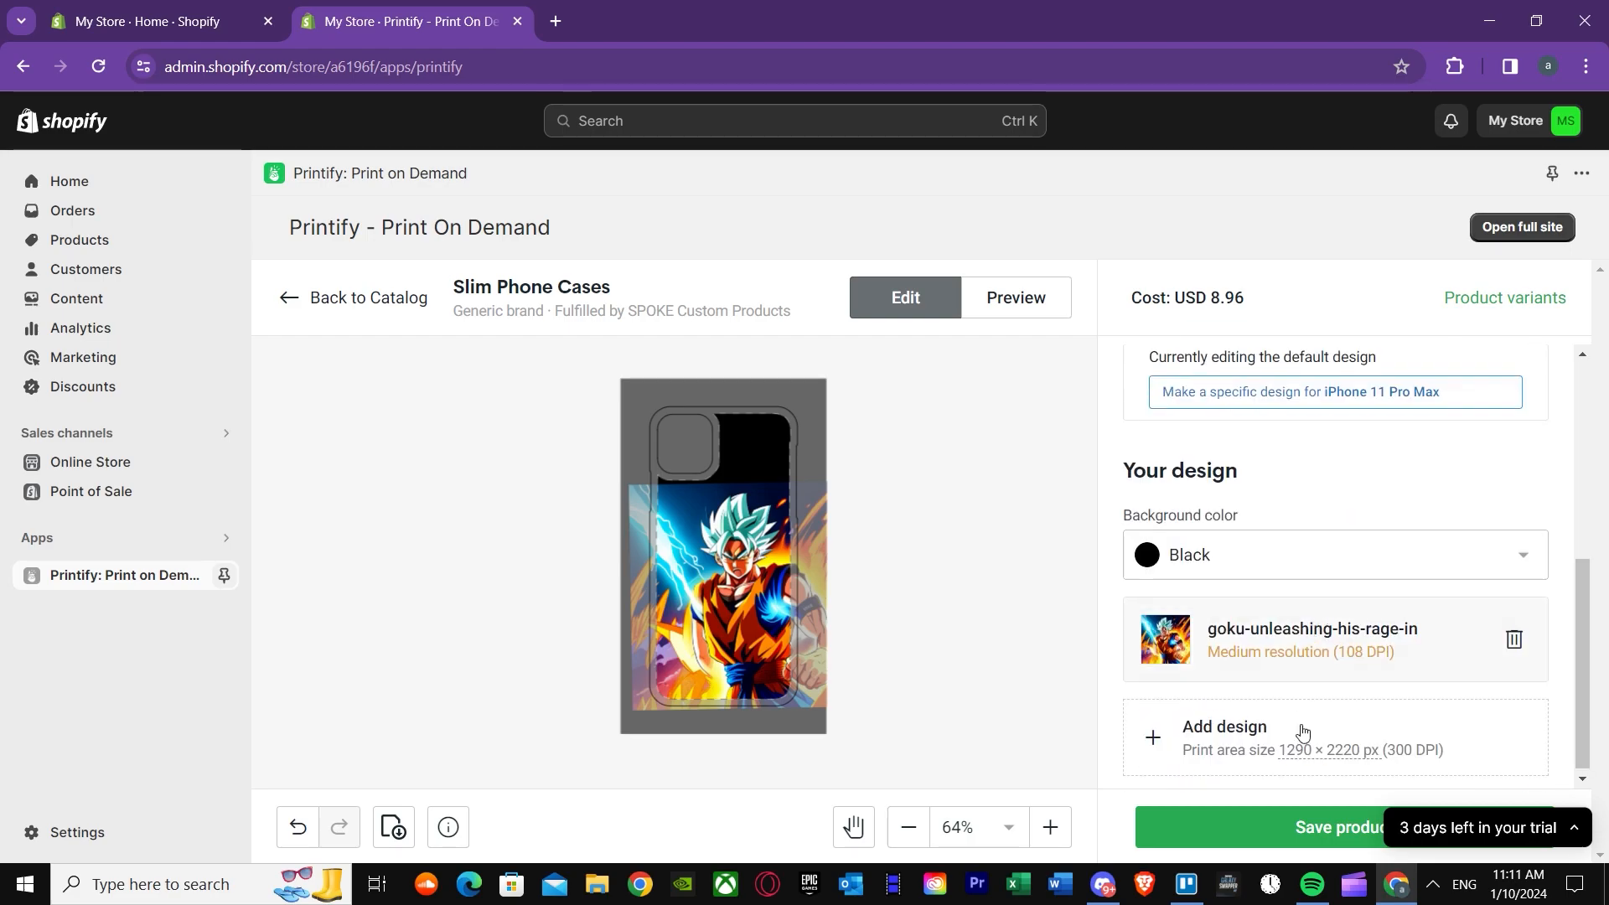
pyautogui.click(1173, 755)
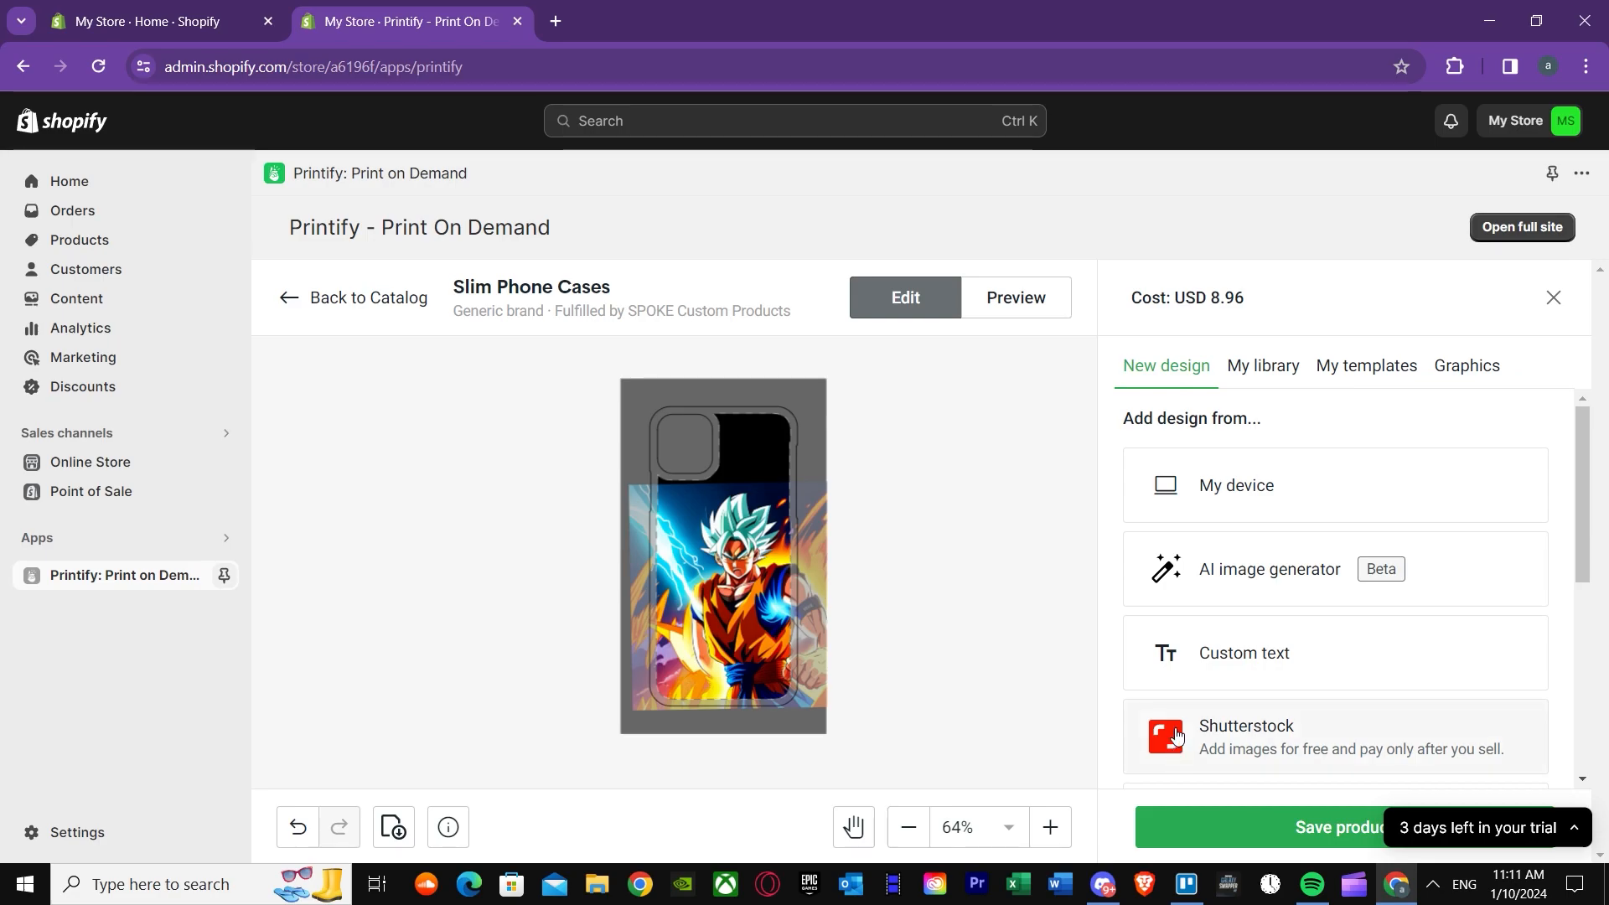
pyautogui.scroll(-4, 1224, 670)
pyautogui.scroll(-2, 1228, 691)
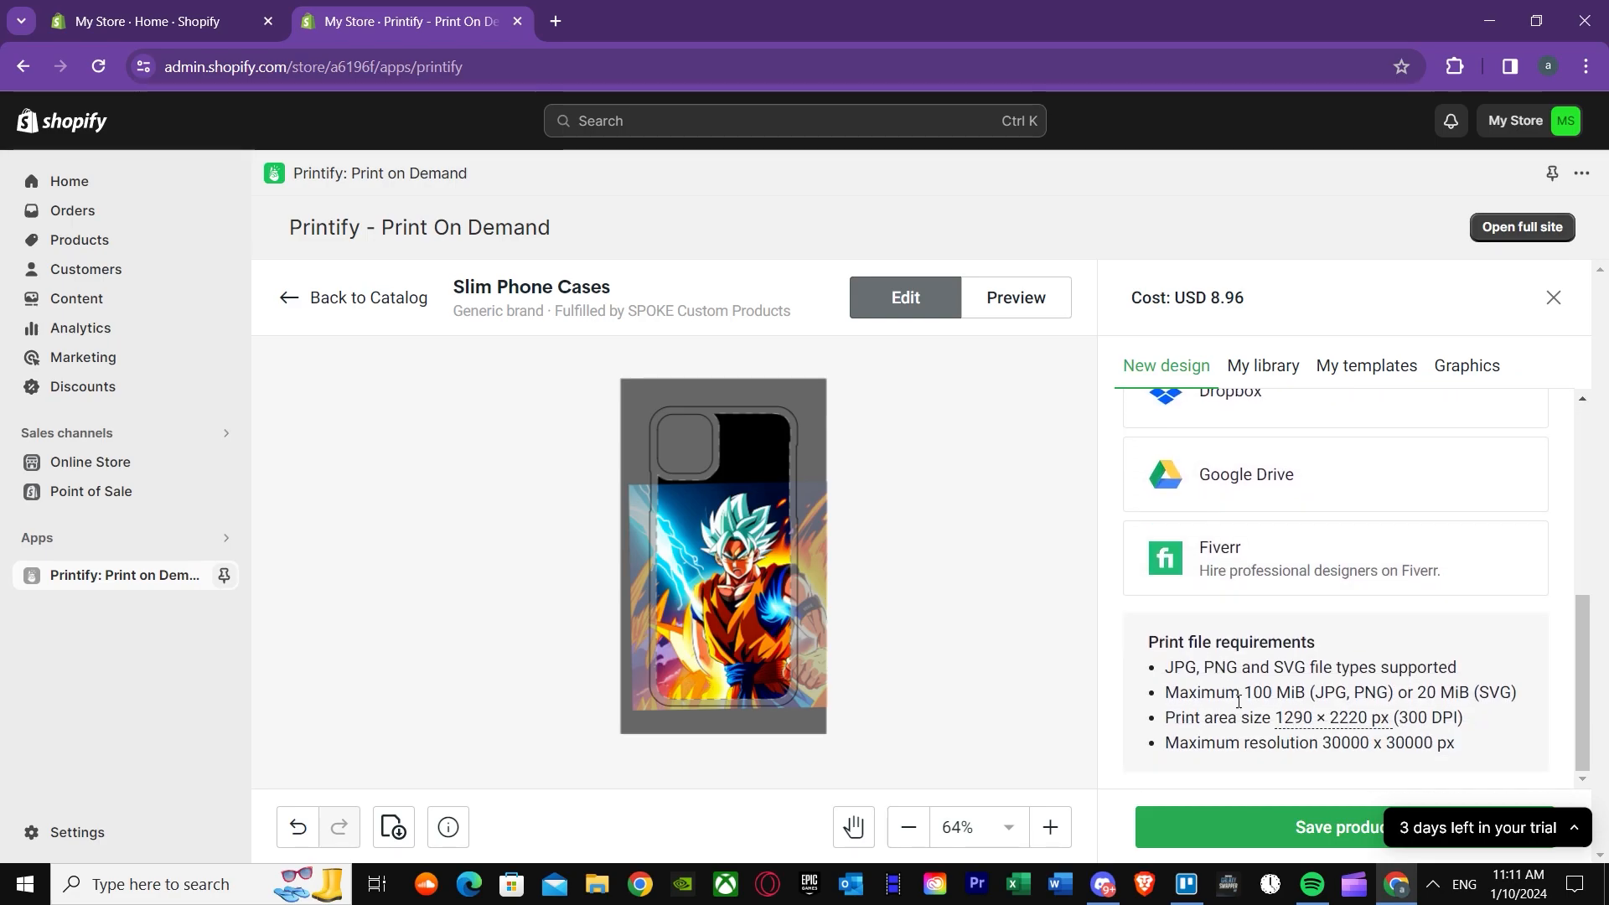
# Step: Save the phone case product, go to its variant pricing table and hide the table view tips
pyautogui.click(1281, 831)
pyautogui.scroll(-15, 917, 541)
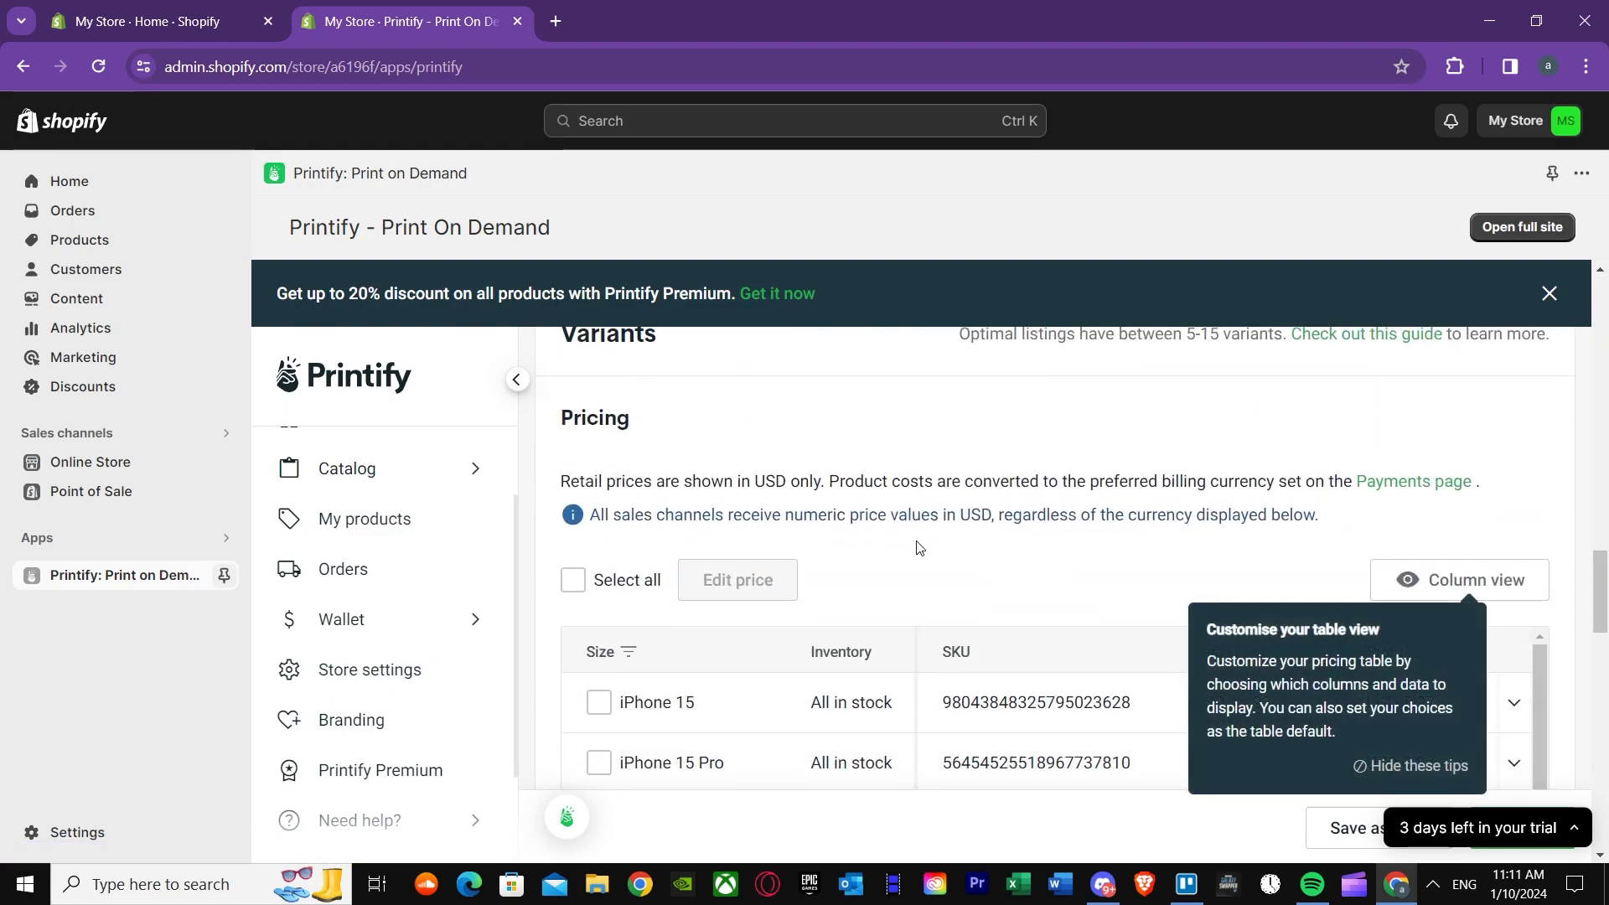
pyautogui.scroll(-1, 1071, 520)
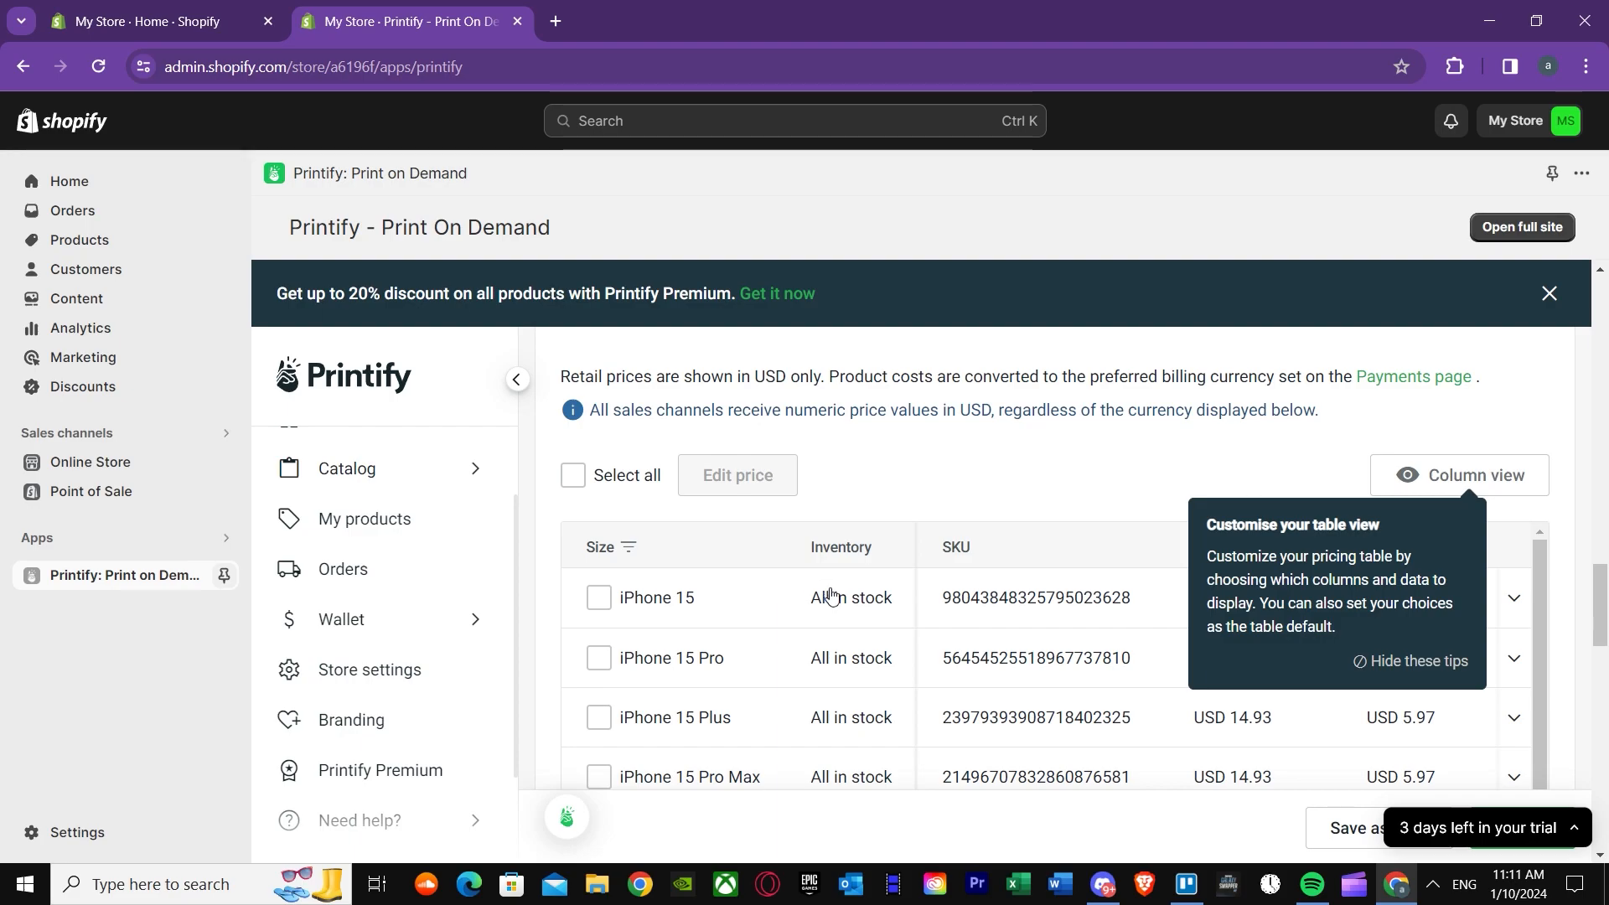
pyautogui.scroll(-1, 723, 650)
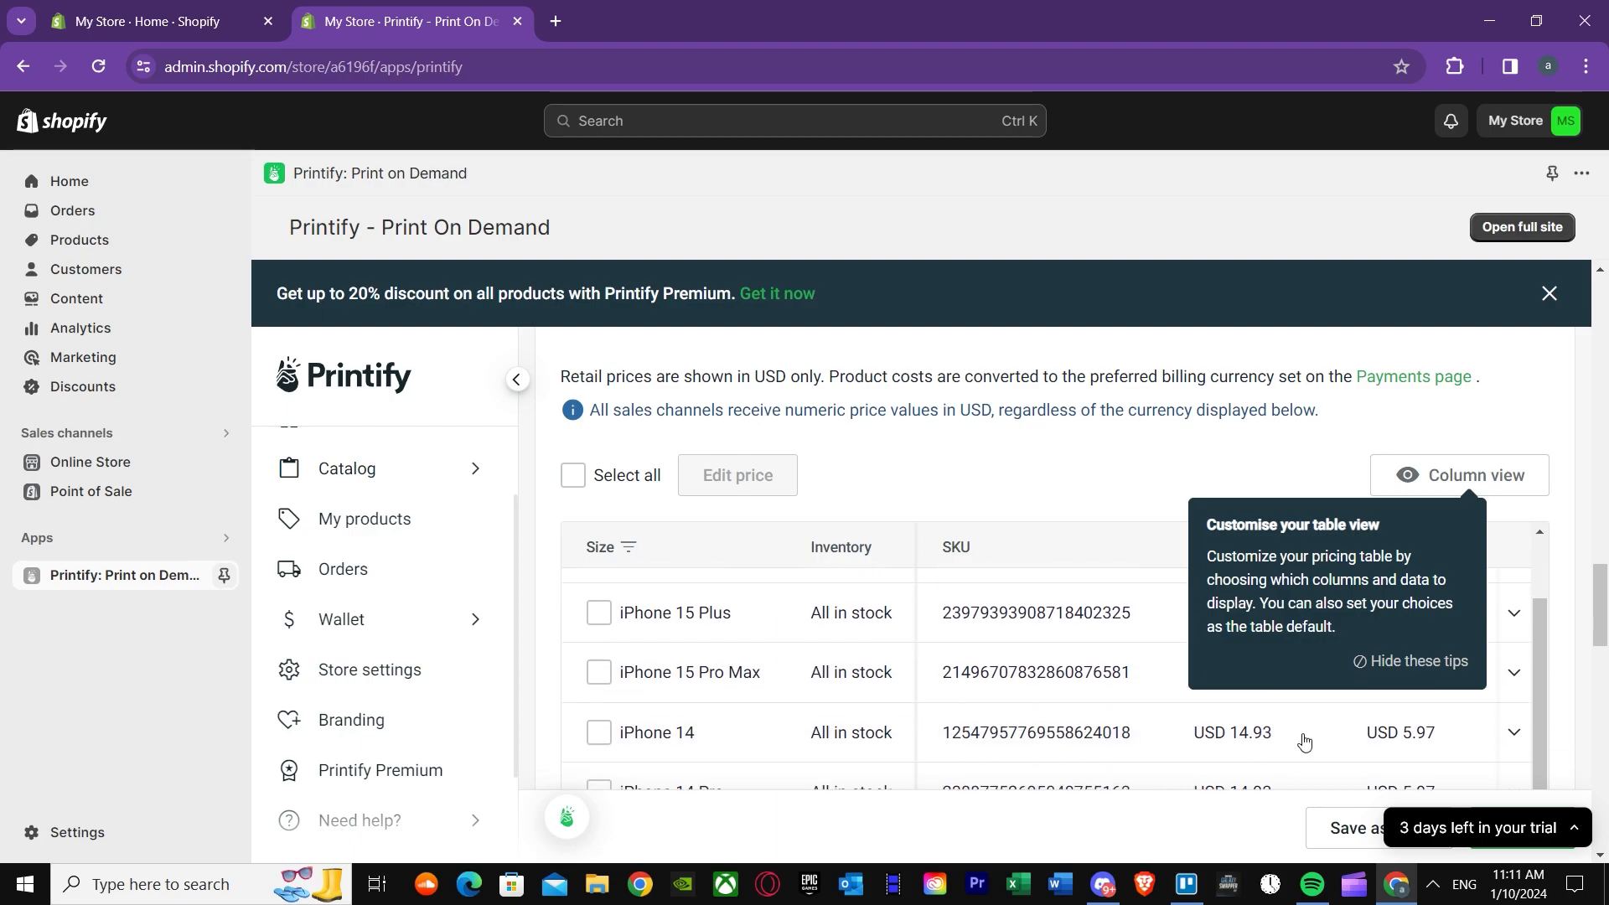
pyautogui.click(1392, 661)
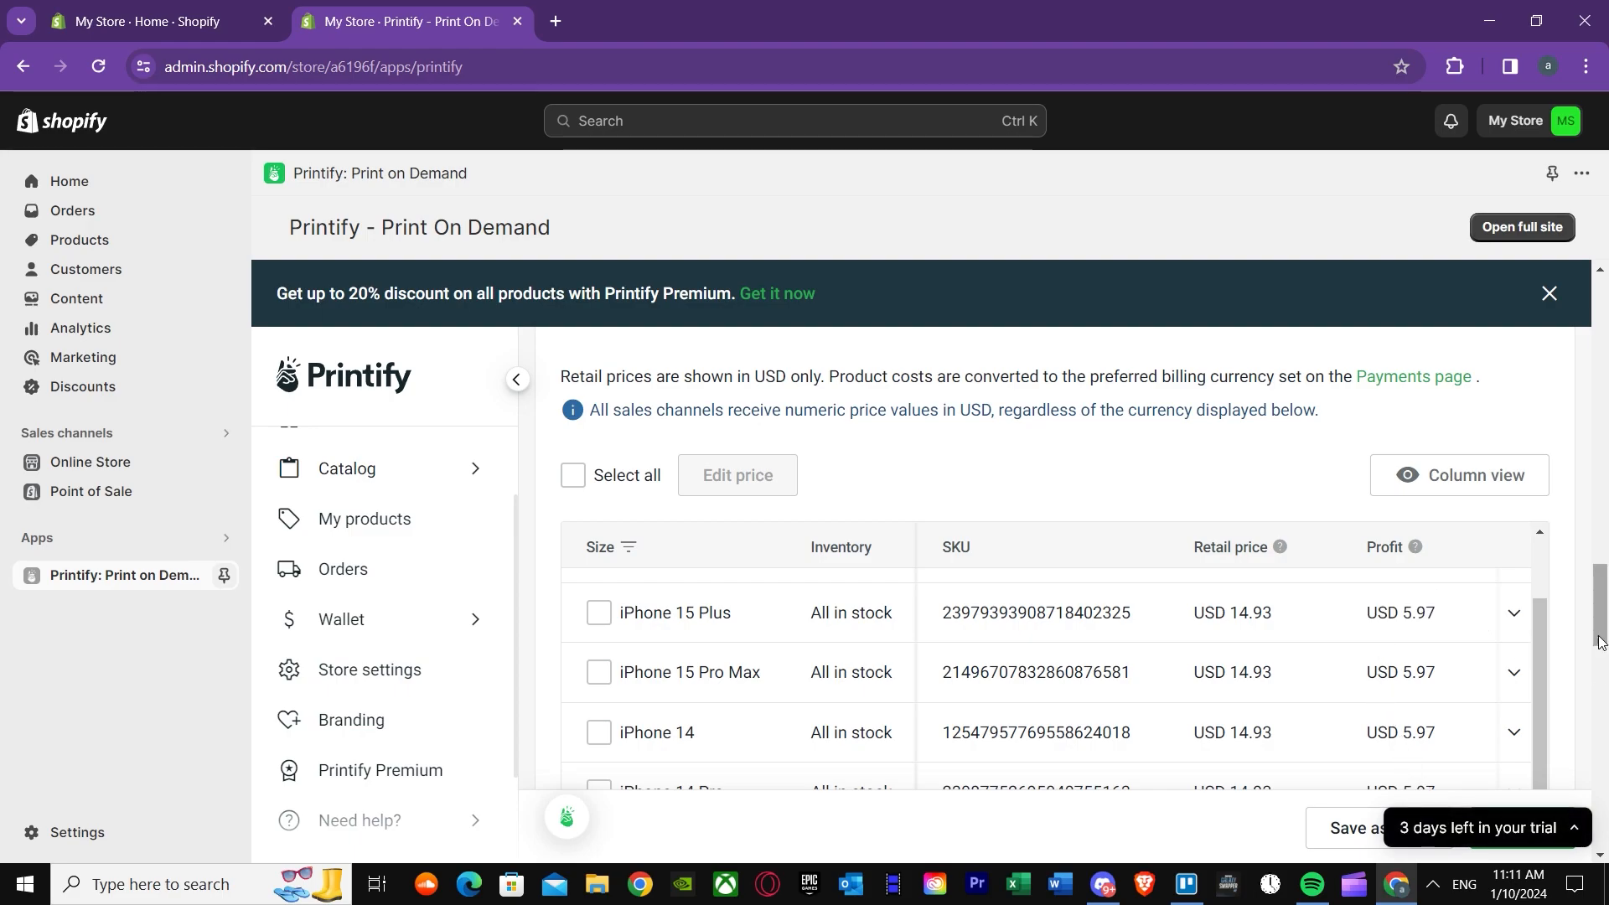
# Step: Review the retail prices and profits of all phone case variants in the pricing table
pyautogui.moveTo(1601, 644); pyautogui.dragTo(1598, 595)
pyautogui.scroll(-4, 1599, 595)
pyautogui.scroll(-6, 1394, 658)
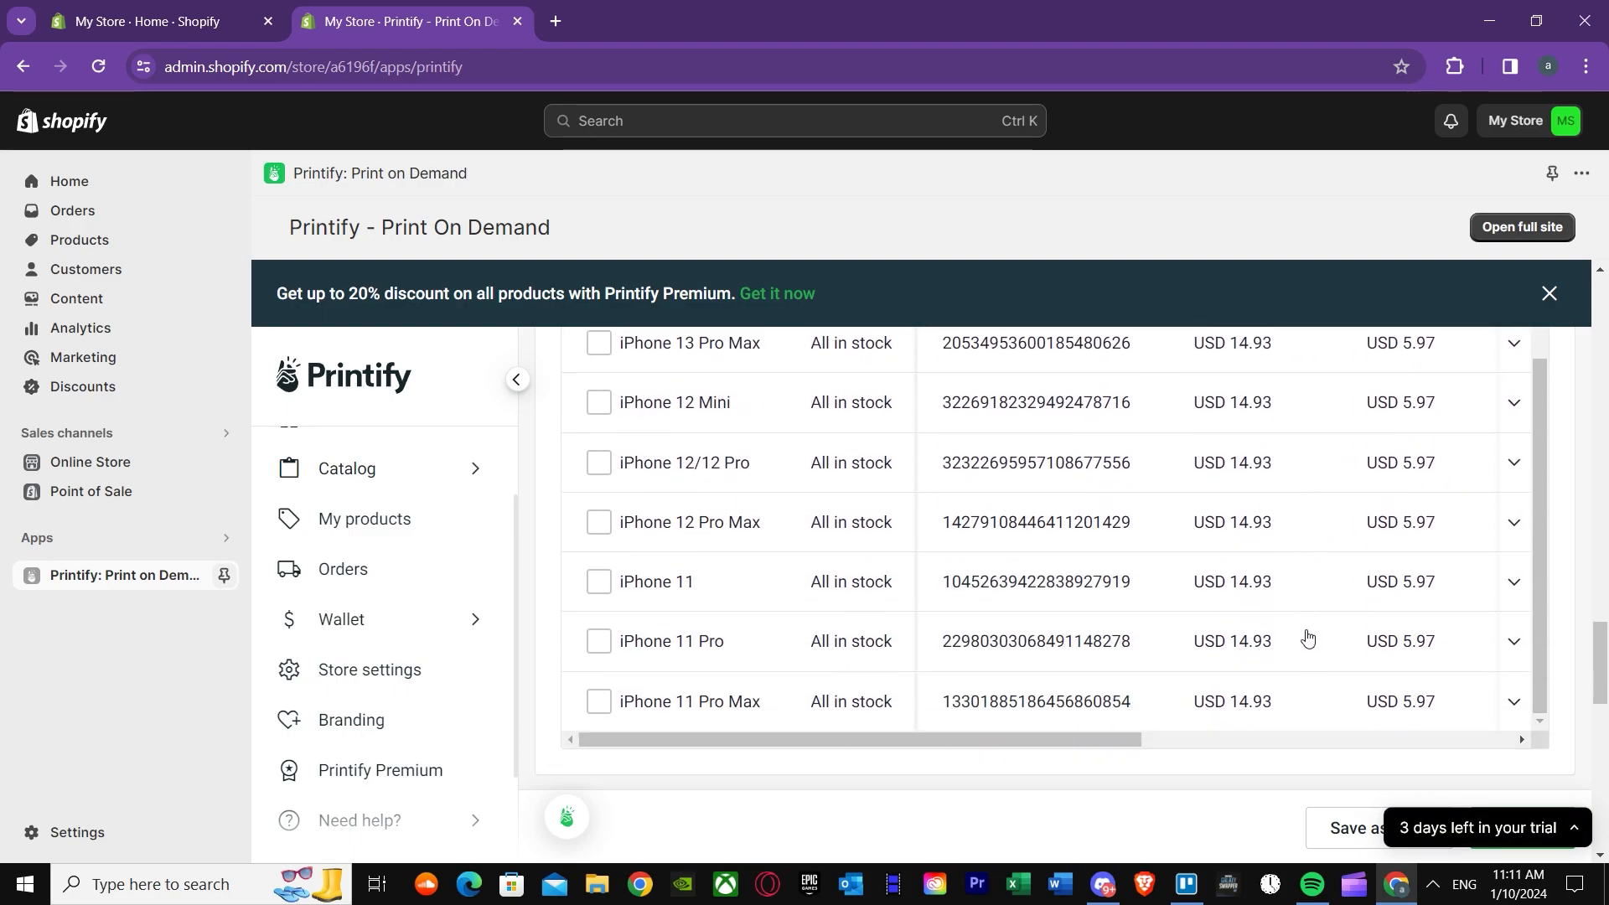
pyautogui.scroll(5, 1304, 629)
pyautogui.scroll(3, 1304, 628)
pyautogui.scroll(1, 1407, 637)
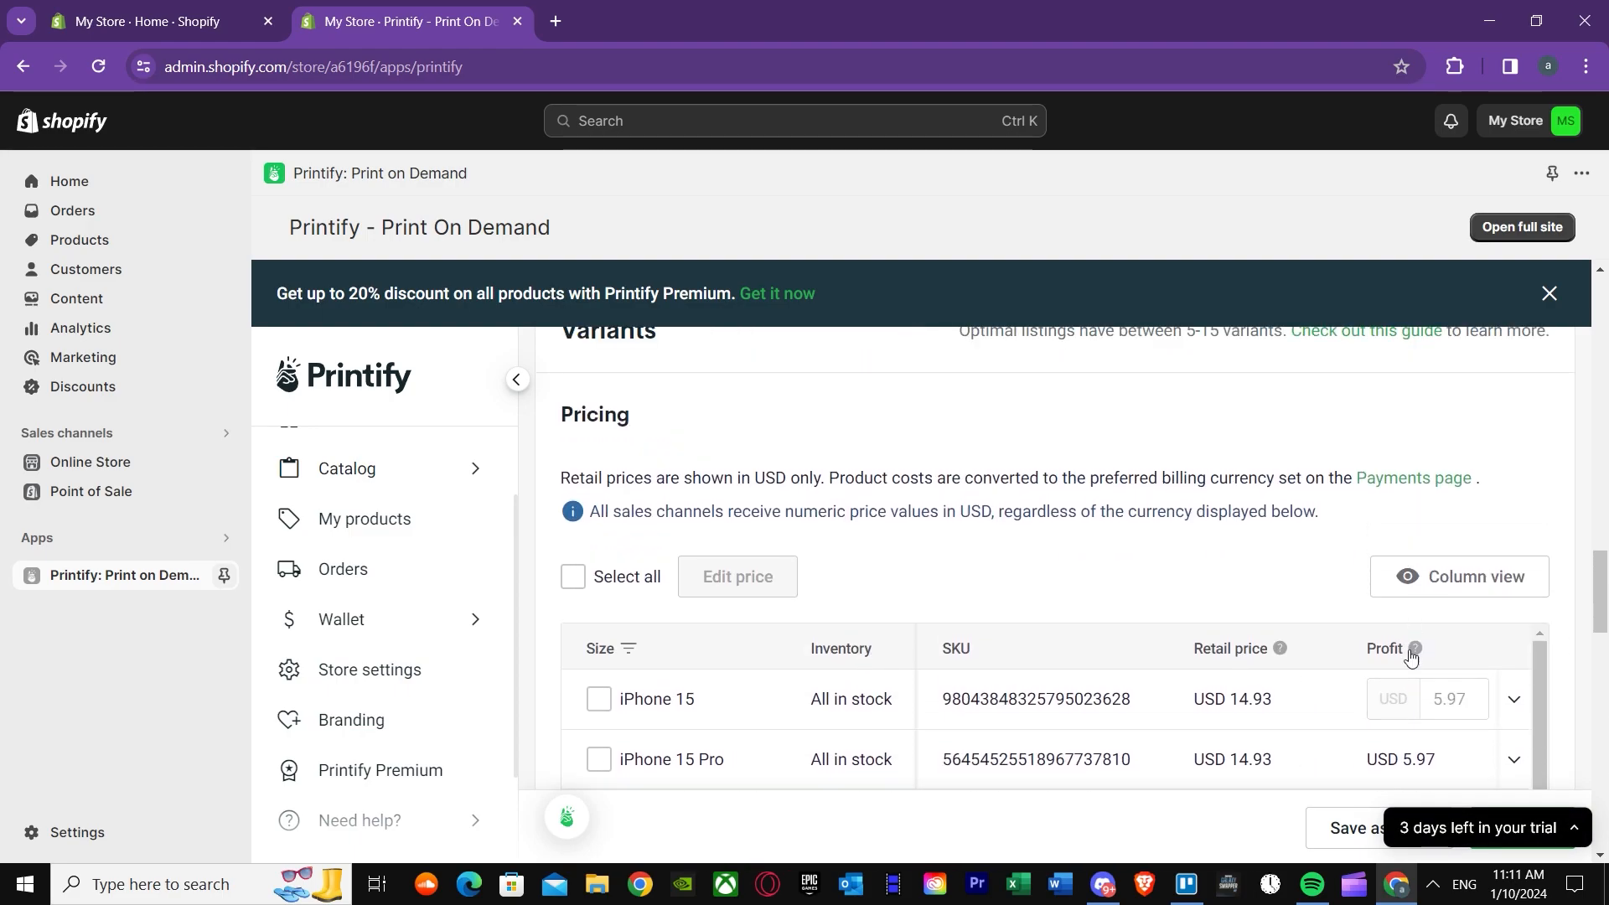
pyautogui.click(1456, 698)
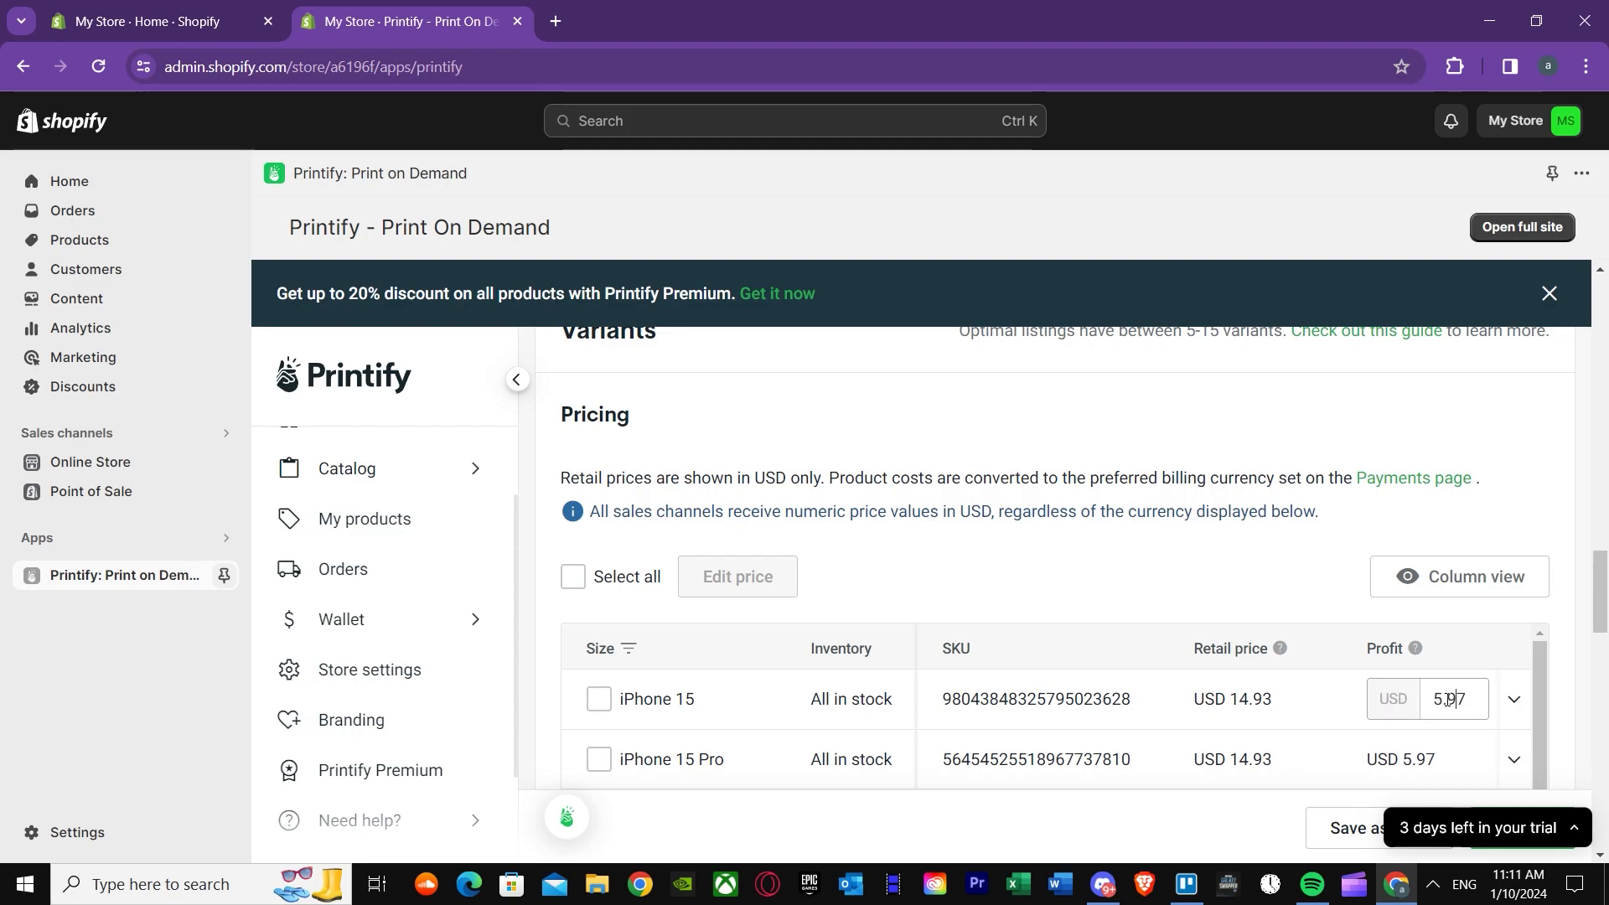
pyautogui.scroll(-2, 1404, 696)
pyautogui.scroll(2, 1408, 692)
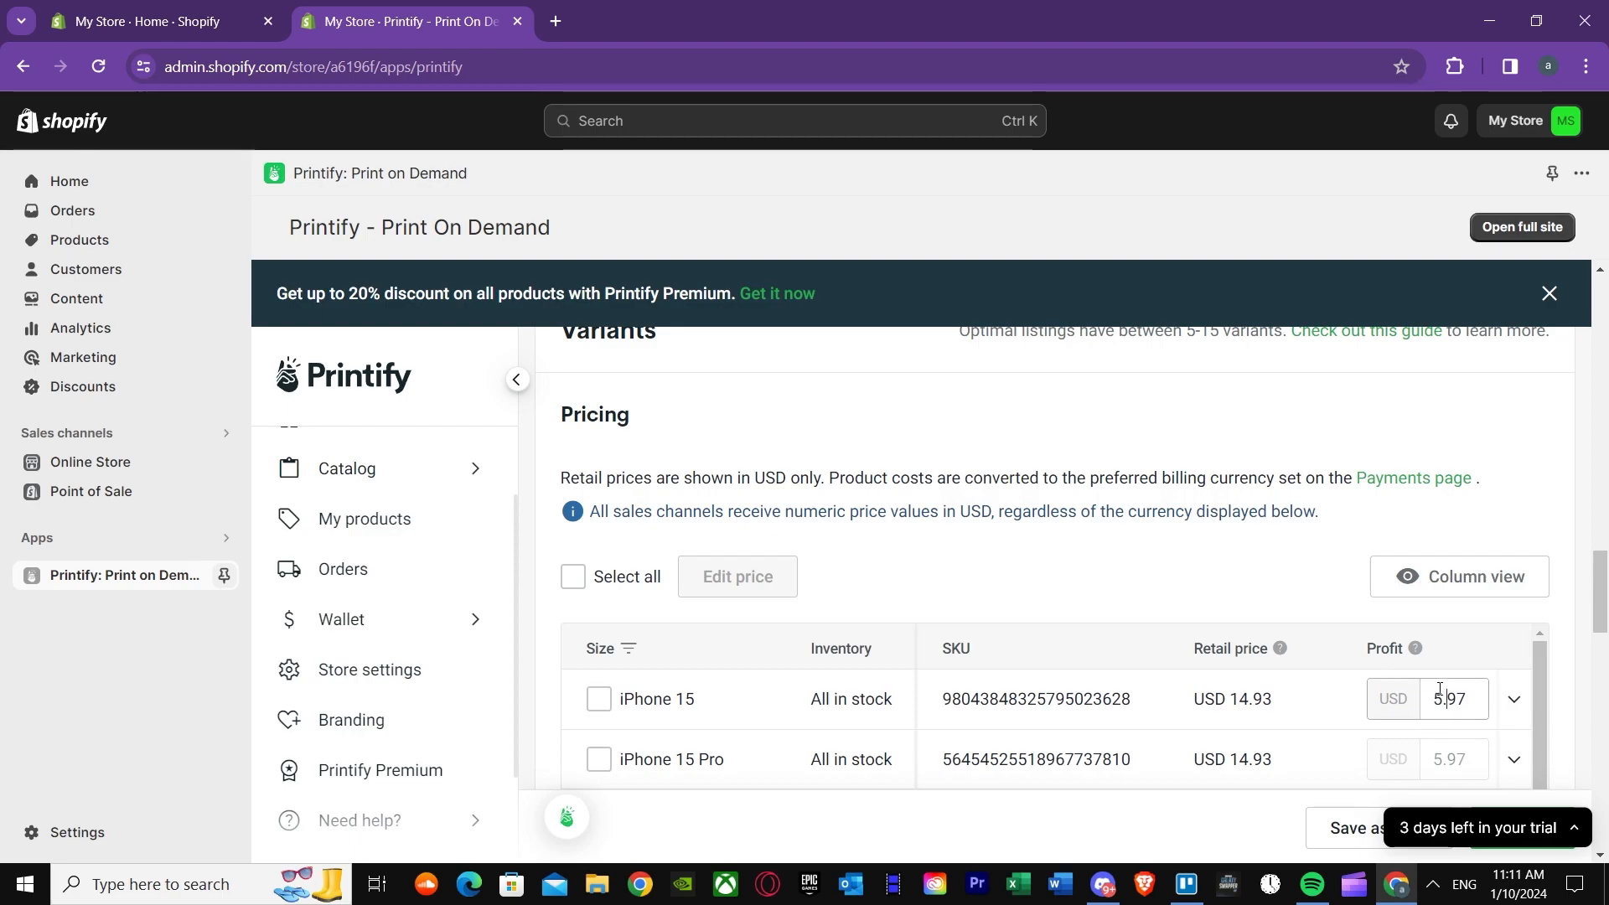
pyautogui.press('Up')
pyautogui.press('Down')
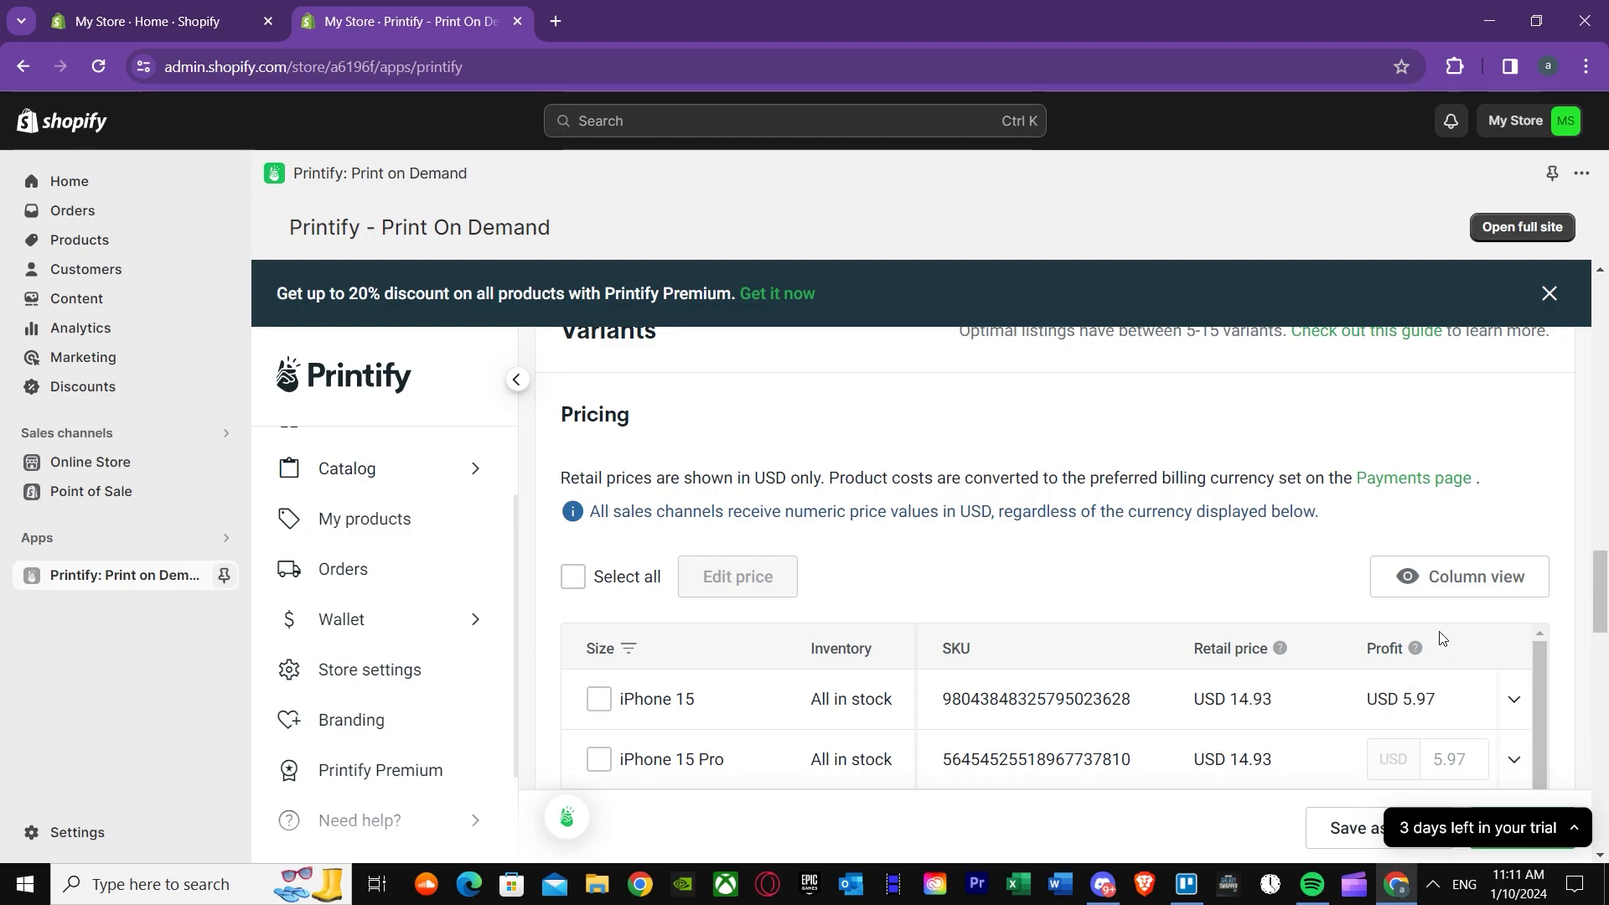
pyautogui.scroll(-2, 654, 658)
pyautogui.scroll(2, 589, 665)
# Step: Select the iPhone 15, 15 Pro, 15 Plus, 15 Pro Max and iPhone 14 variants in the pricing table
pyautogui.click(599, 700)
pyautogui.click(598, 759)
pyautogui.scroll(-2, 634, 733)
pyautogui.click(599, 712)
pyautogui.scroll(-2, 672, 690)
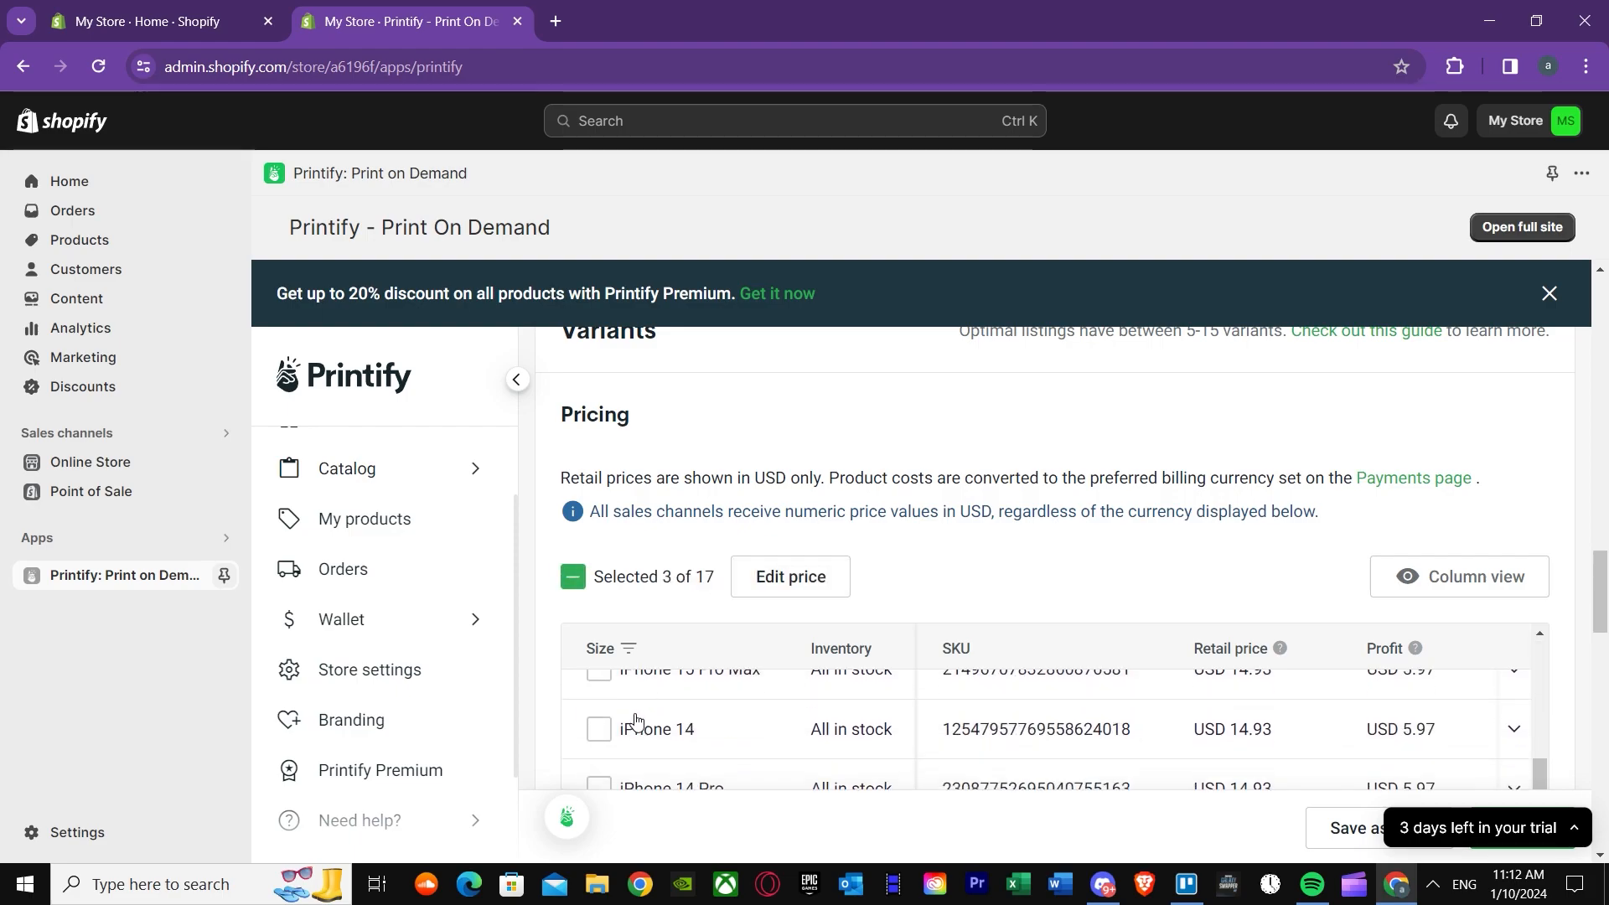
pyautogui.scroll(2, 601, 738)
pyautogui.click(599, 765)
pyautogui.scroll(-2, 600, 755)
pyautogui.click(598, 728)
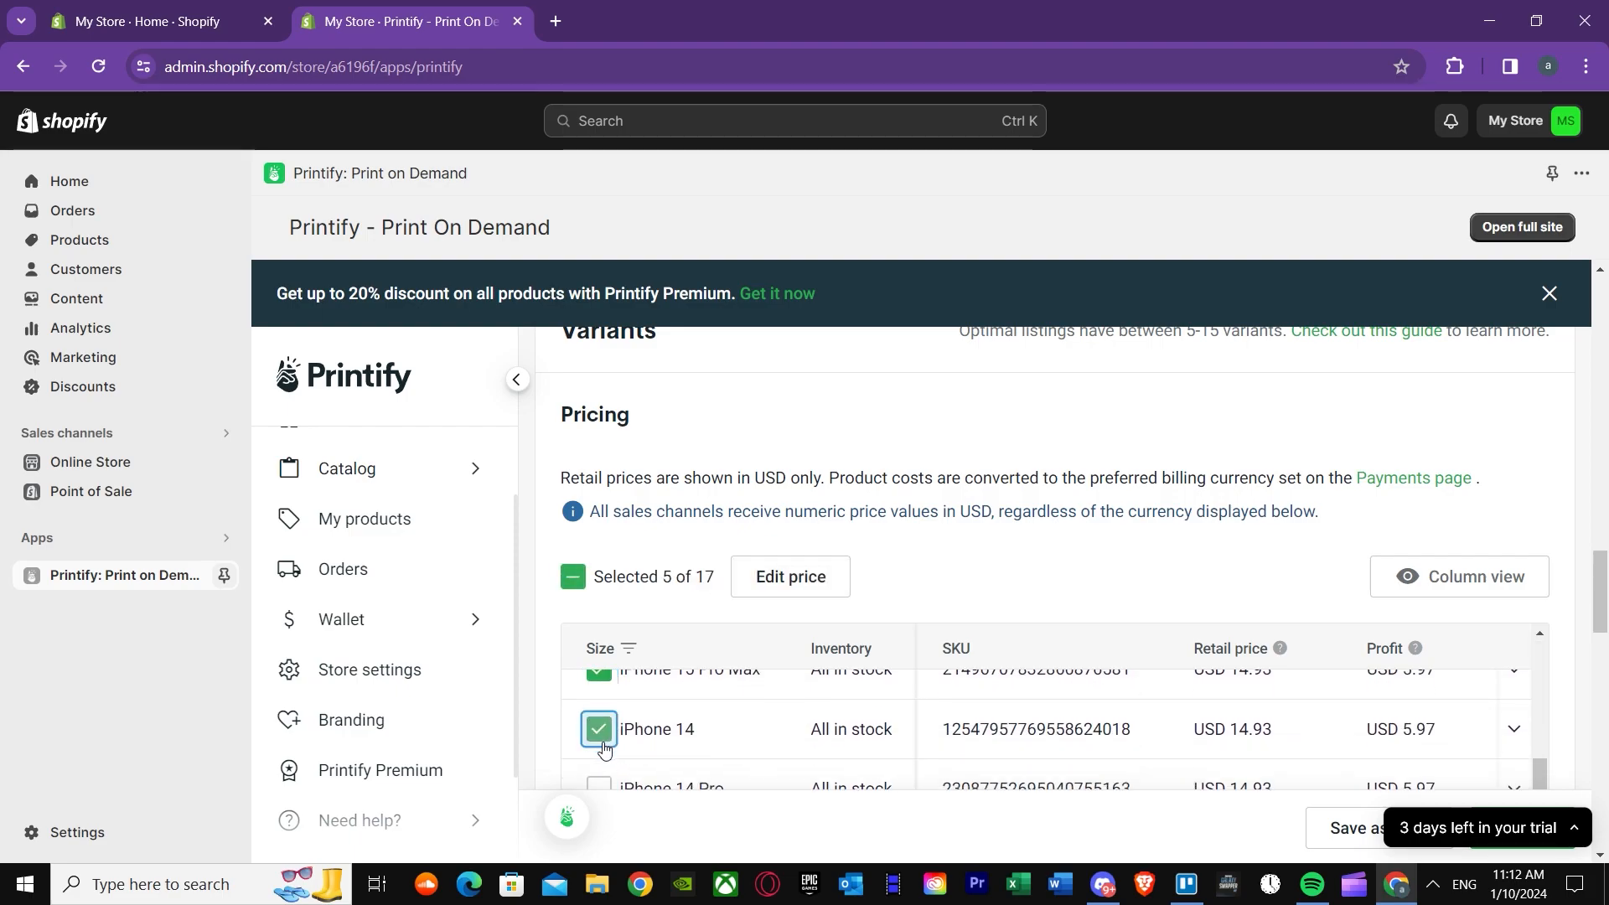
# Step: Select the iPhone 14 Pro, 14 Plus, 14 Pro Max, iPhone 13, 13 Pro and 13 Pro Max variants in the pricing table
pyautogui.scroll(-2, 598, 721)
pyautogui.click(599, 743)
pyautogui.click(598, 684)
pyautogui.scroll(-2, 600, 730)
pyautogui.click(599, 698)
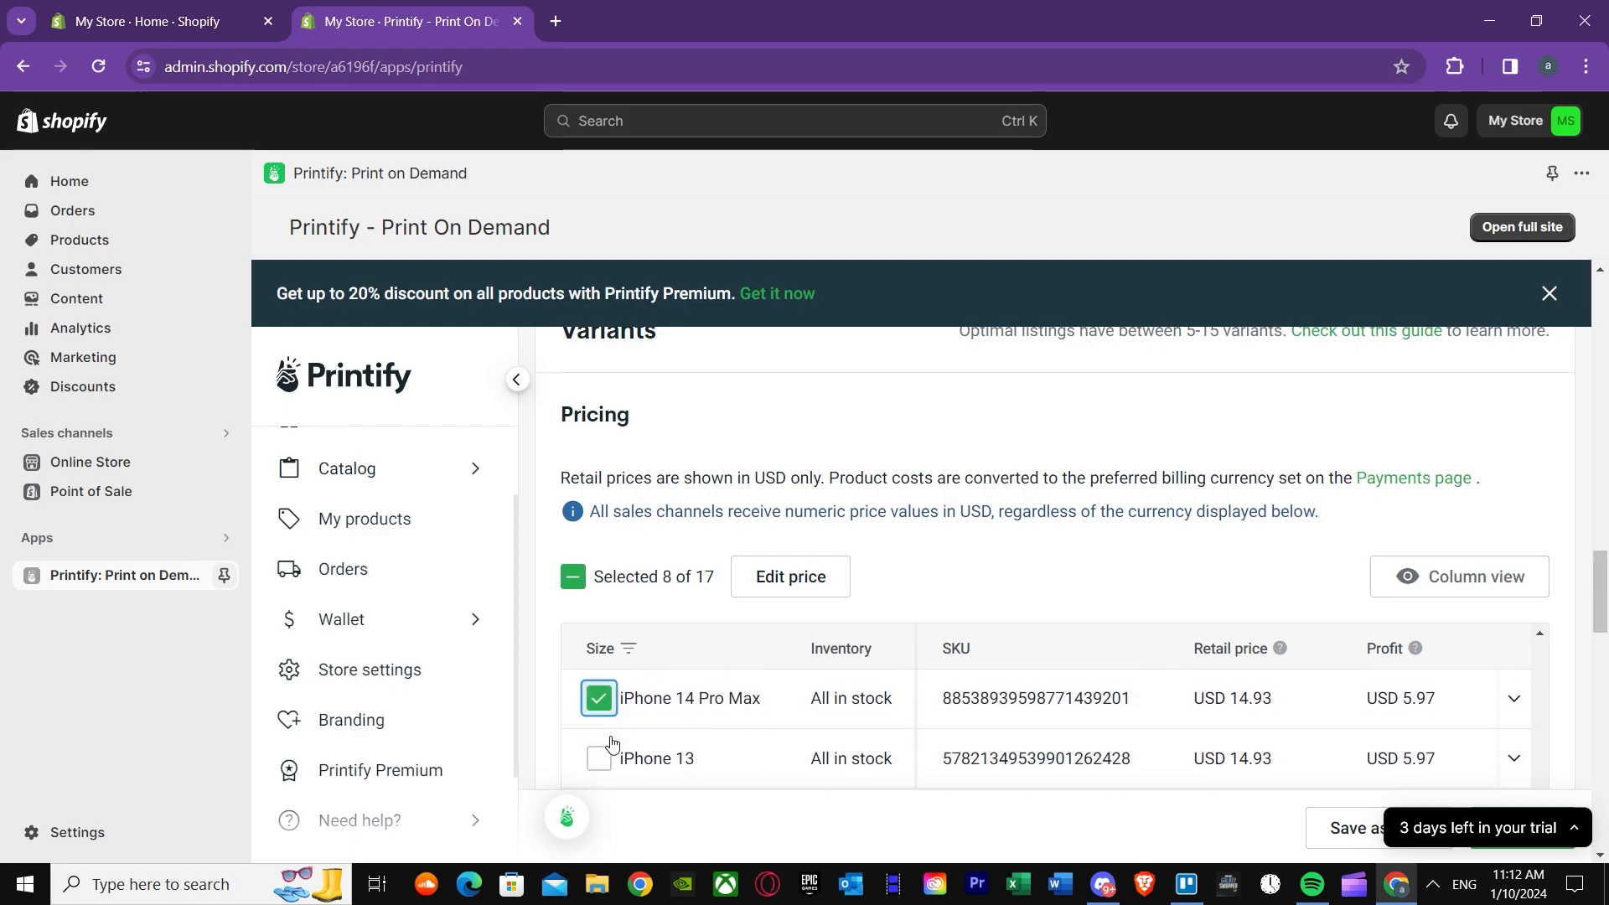
pyautogui.click(598, 759)
pyautogui.scroll(-2, 602, 754)
pyautogui.click(599, 700)
pyautogui.click(598, 758)
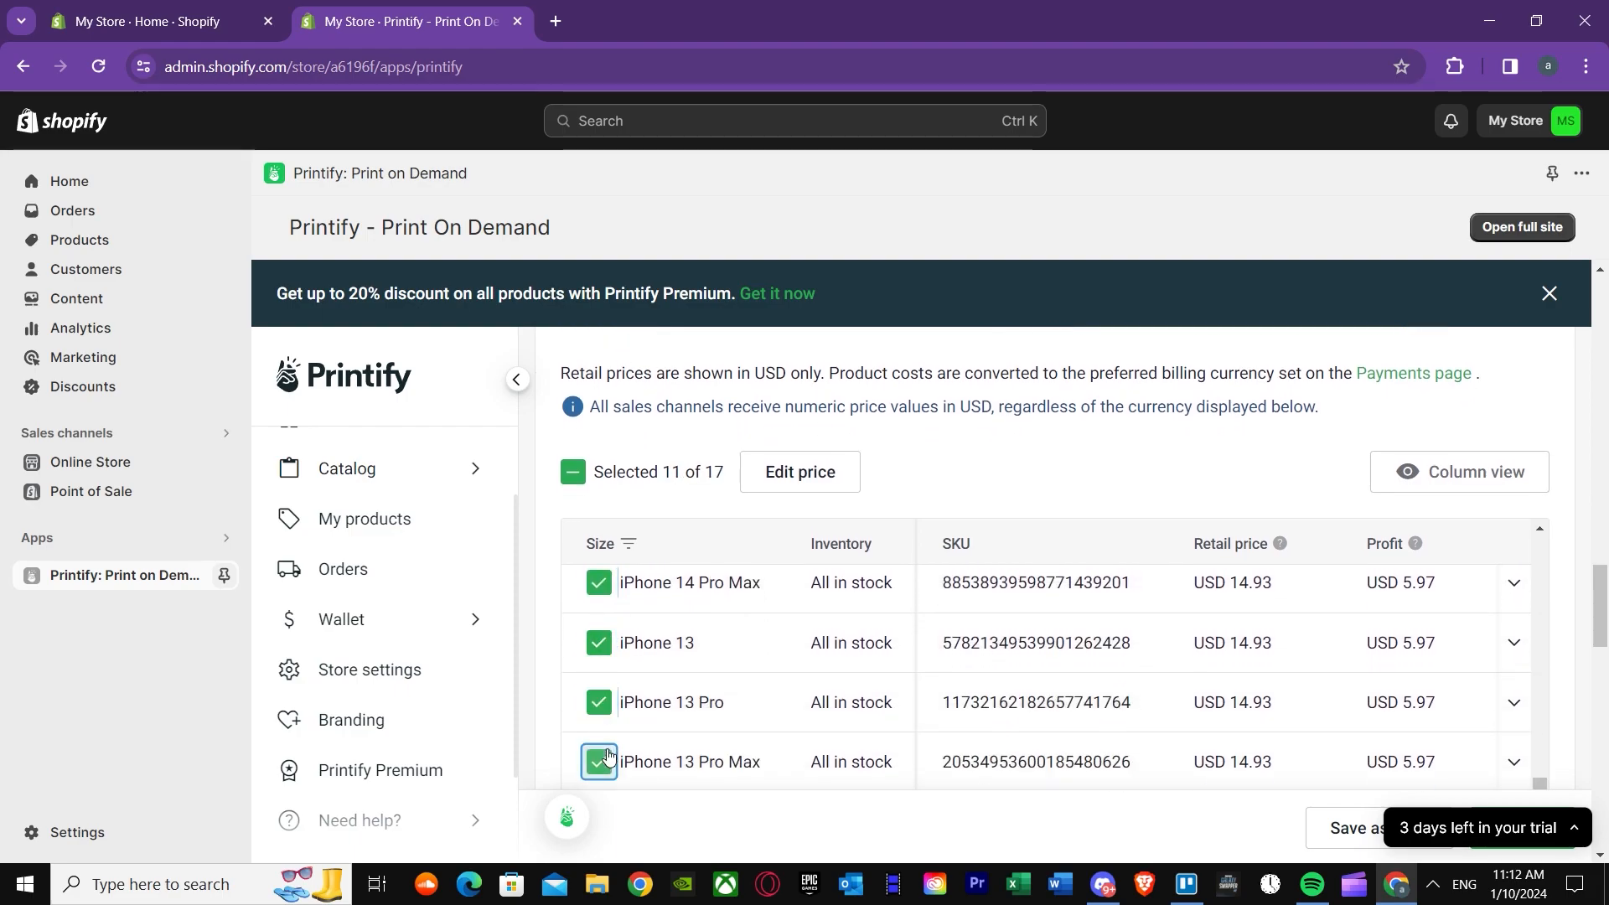
# Step: Select the remaining iPhone 12 Mini, 12/12 Pro, 12 Pro Max, iPhone 11, 11 Pro and 11 Pro Max variants
pyautogui.scroll(-2, 614, 752)
pyautogui.click(599, 717)
pyautogui.click(599, 775)
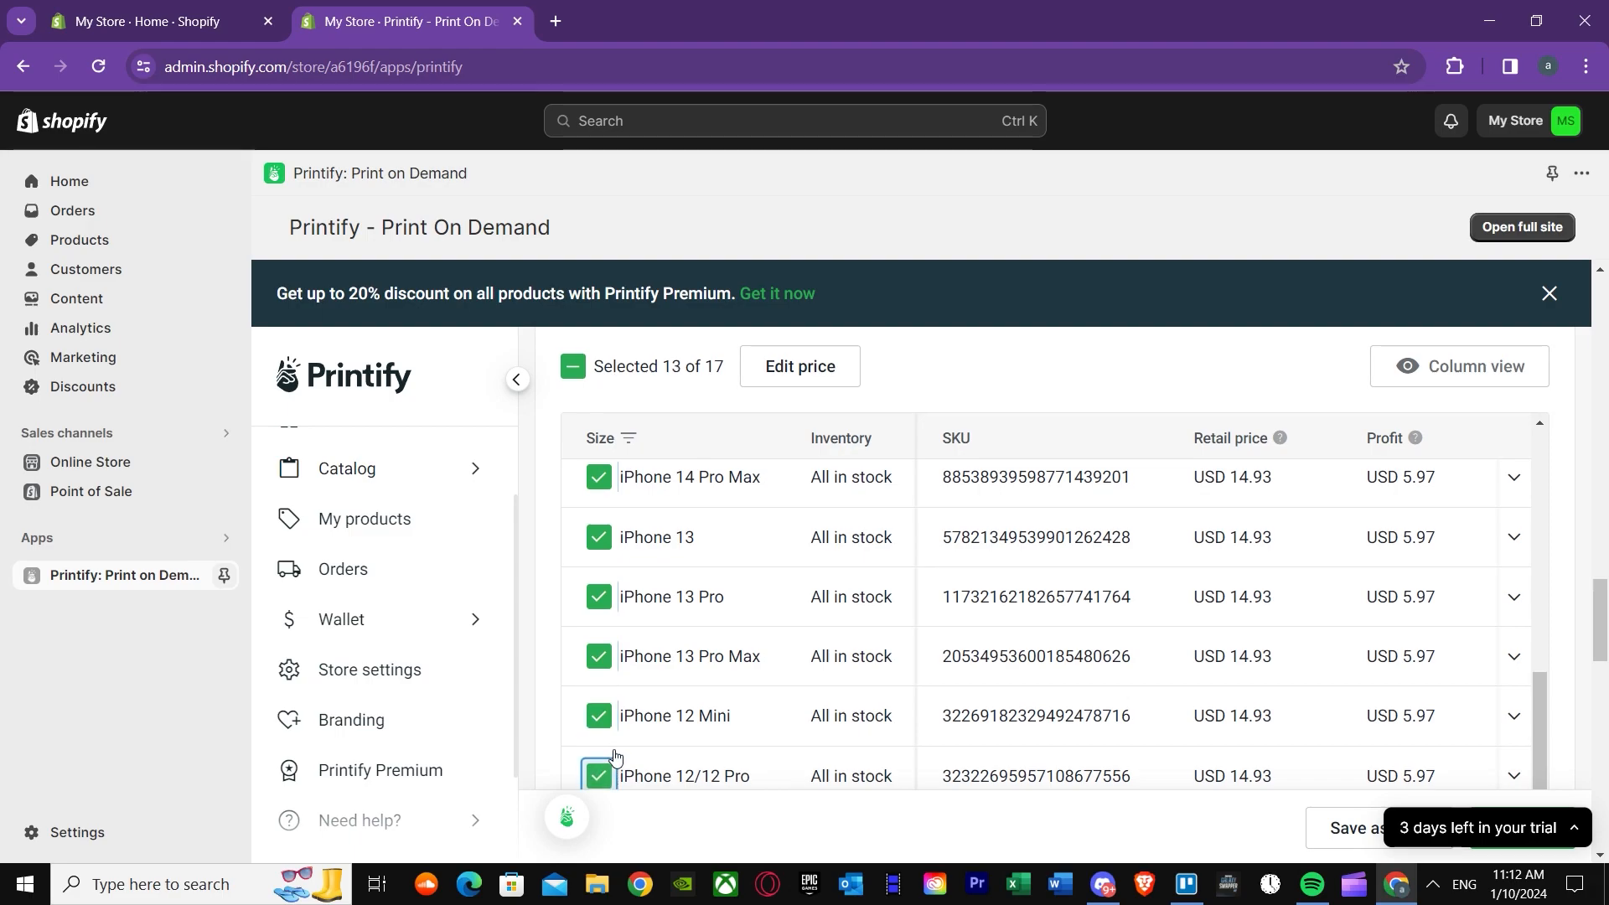
pyautogui.scroll(-2, 604, 738)
pyautogui.click(598, 627)
pyautogui.click(598, 687)
pyautogui.click(599, 746)
pyautogui.scroll(-2, 601, 742)
pyautogui.click(600, 708)
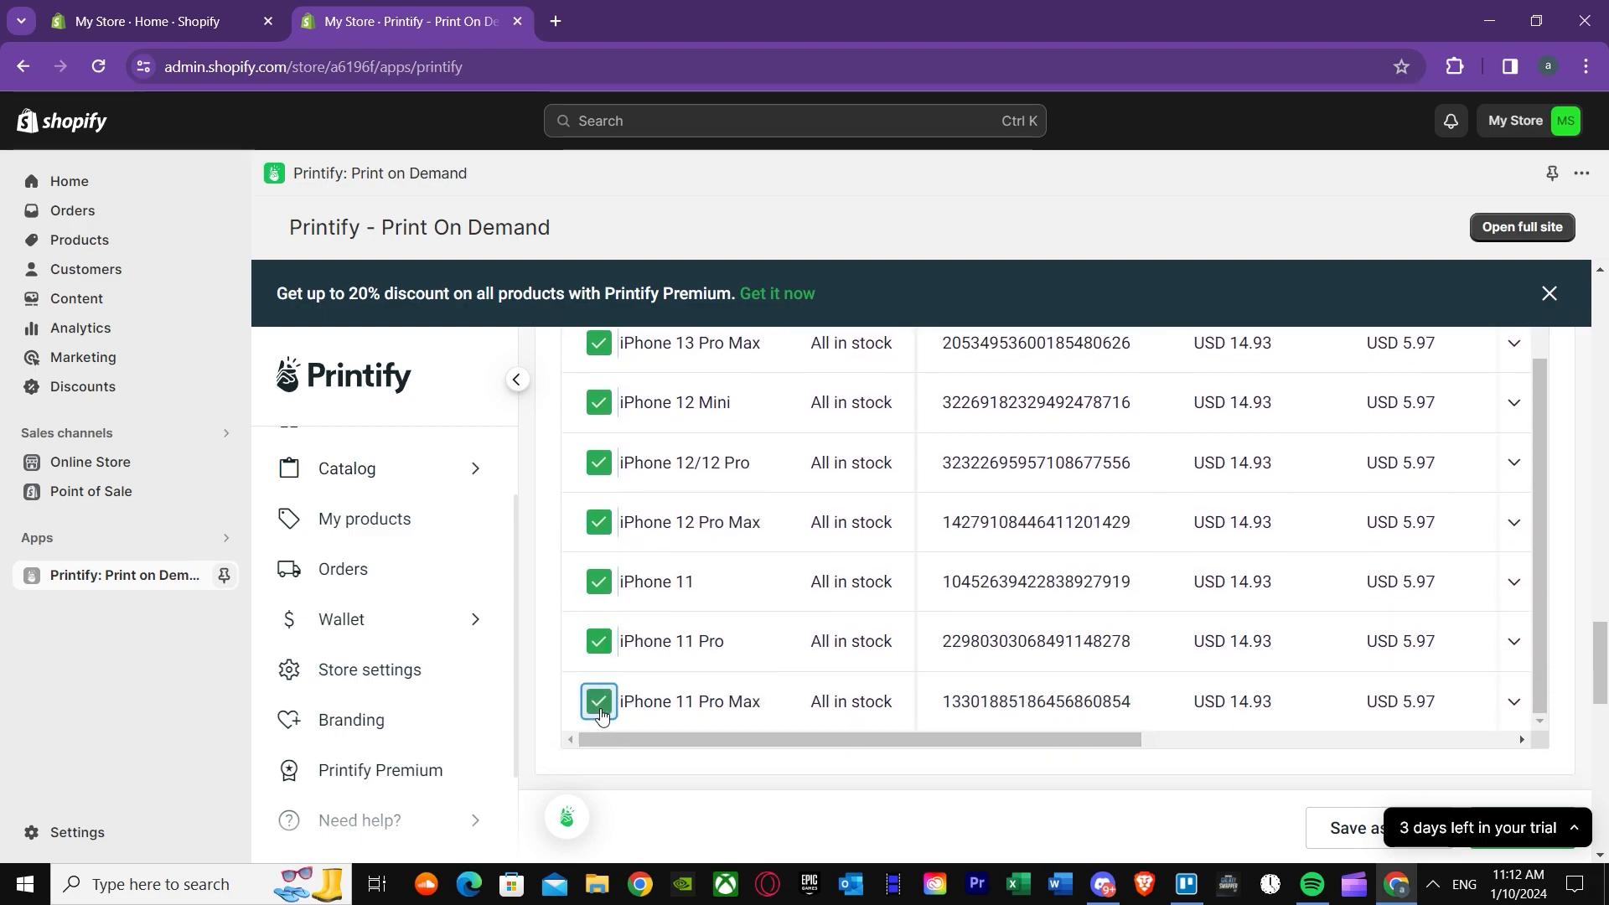
pyautogui.click(1530, 854)
pyautogui.click(1563, 682)
pyautogui.scroll(2, 1491, 720)
pyautogui.click(1567, 827)
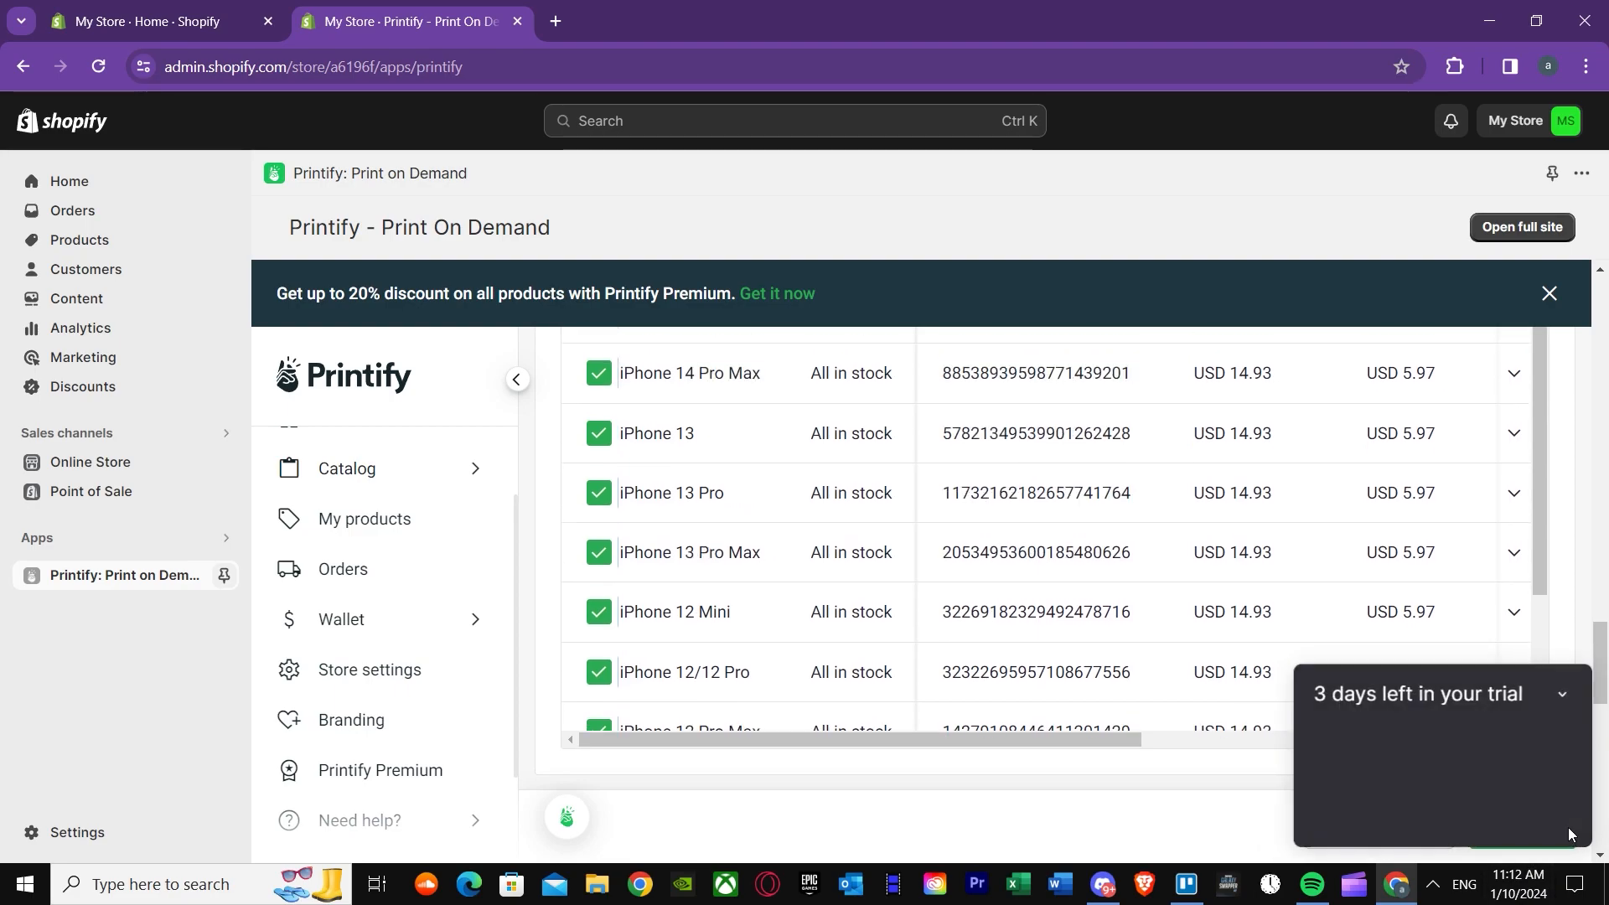
pyautogui.click(1561, 686)
# Step: Check the remaining product settings and save the phone case without publishing it
pyautogui.scroll(-10, 1215, 683)
pyautogui.scroll(-3, 897, 701)
pyautogui.scroll(2, 897, 626)
pyautogui.scroll(-2, 671, 618)
pyautogui.click(1351, 829)
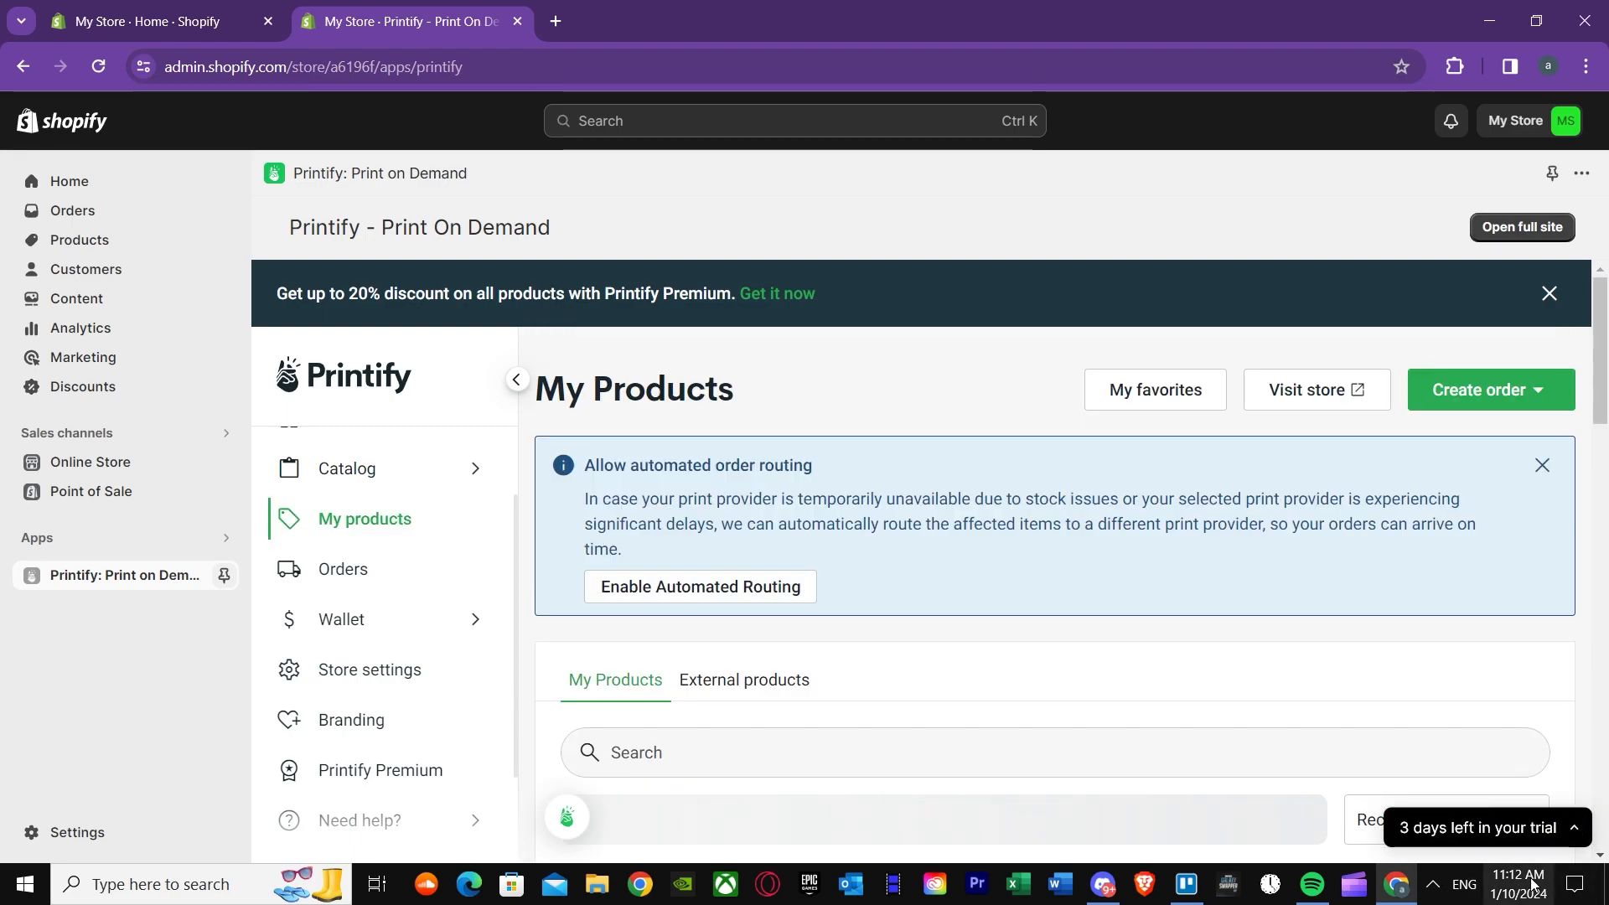
# Step: Reopen the unpublished Slim Phone Cases product from My Products and publish it to the Shopify store
pyautogui.scroll(-3, 945, 614)
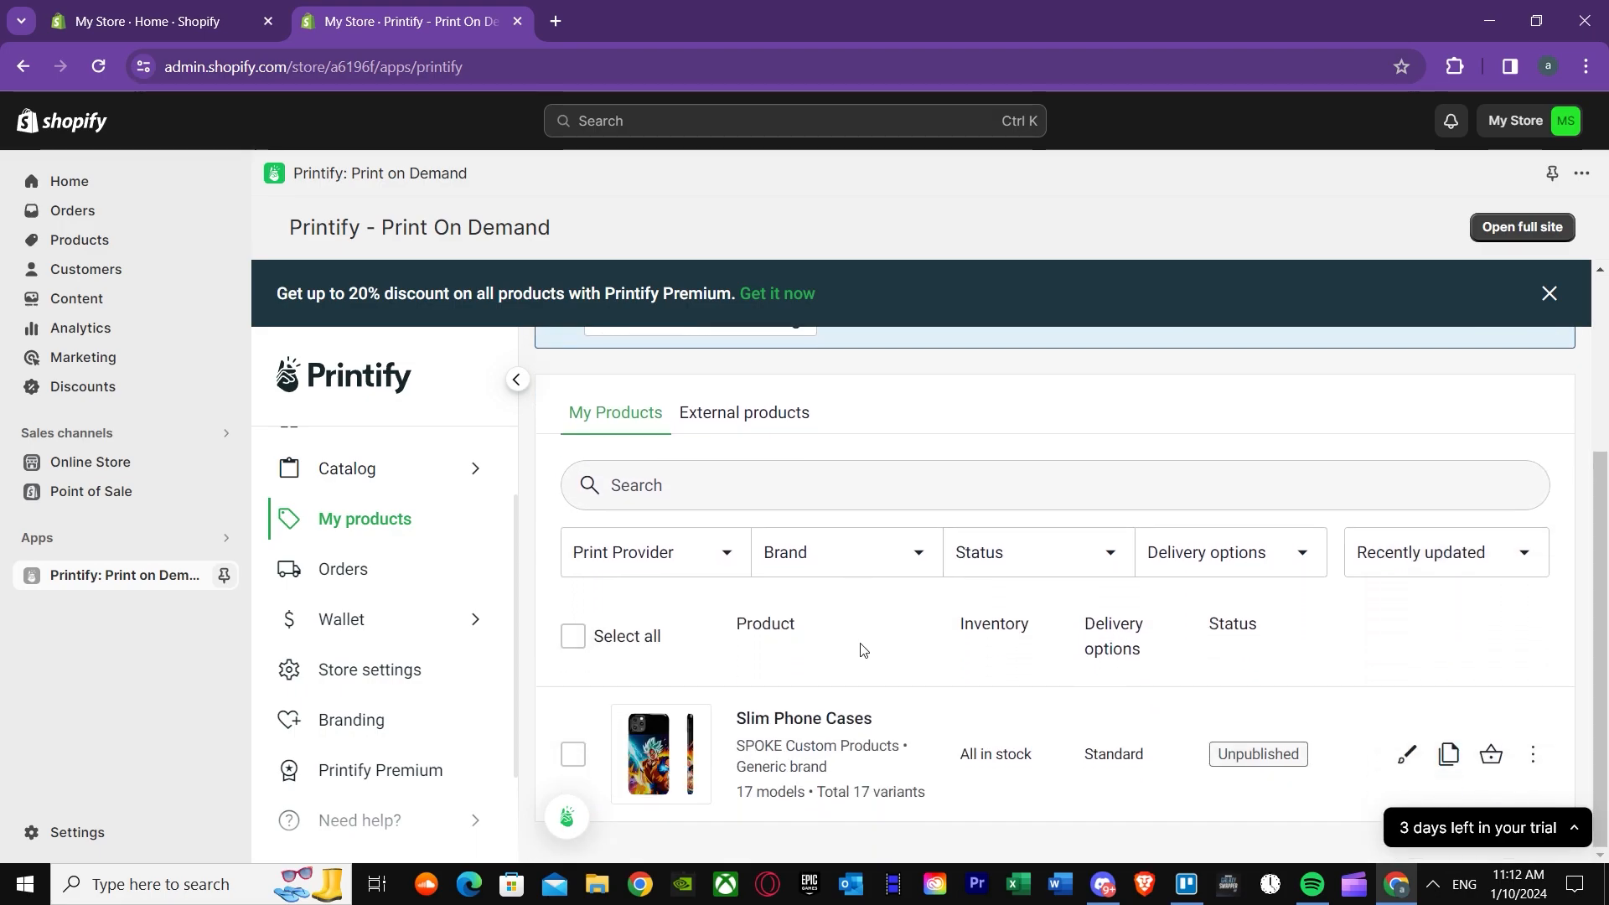
pyautogui.click(1251, 760)
pyautogui.scroll(-2, 1205, 723)
pyautogui.scroll(-15, 1205, 723)
pyautogui.scroll(-15, 857, 617)
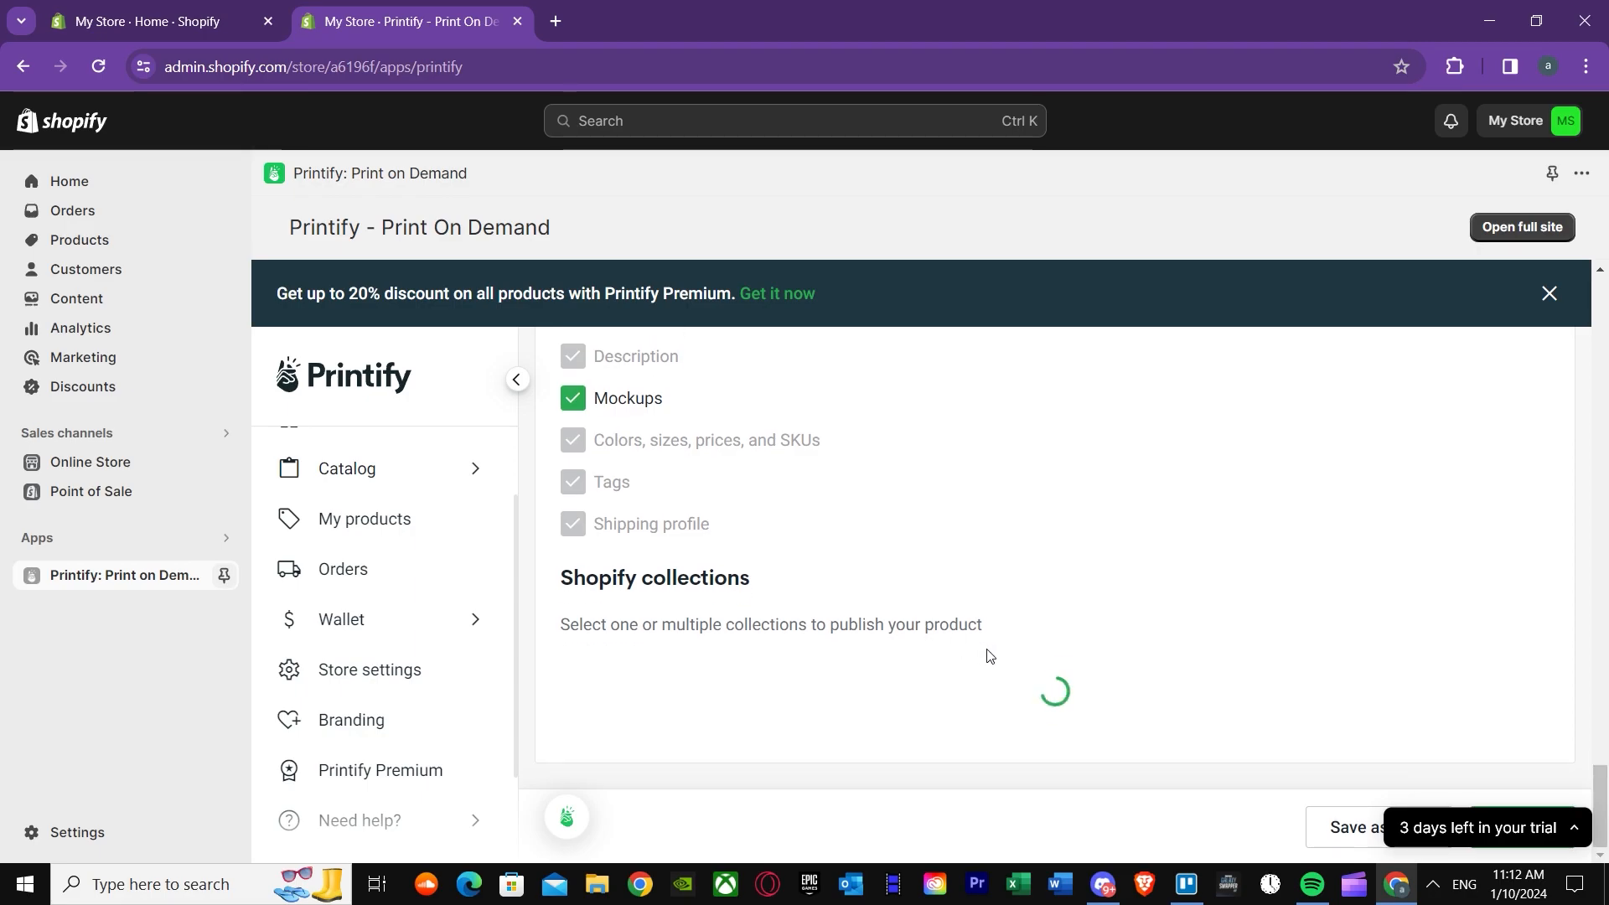
pyautogui.click(1557, 813)
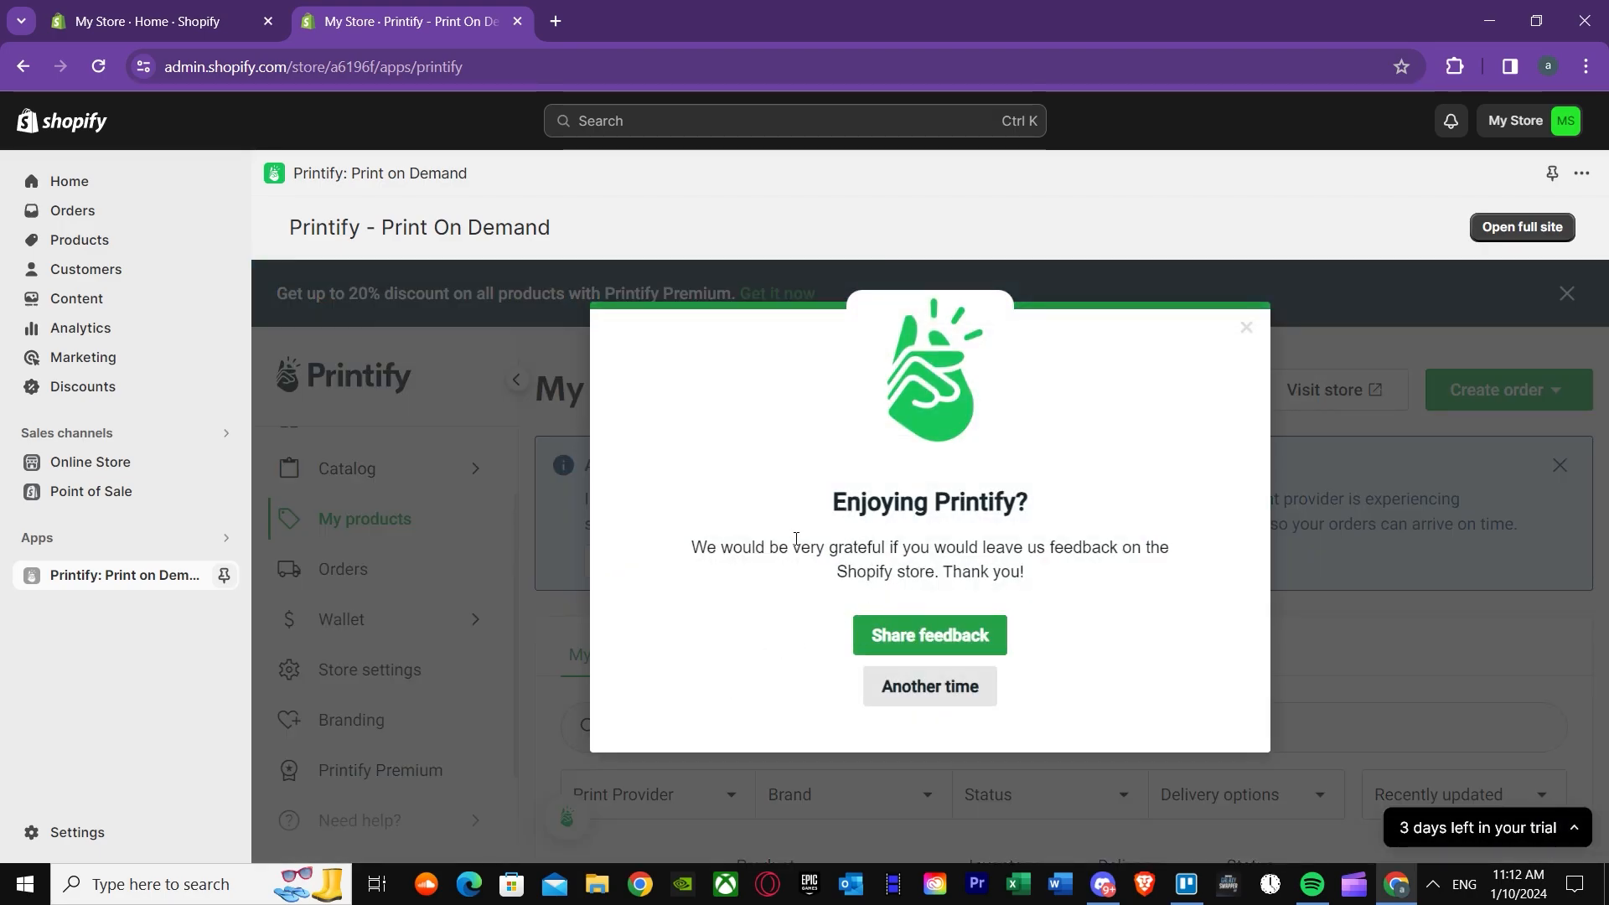
# Step: Postpone the feedback request and check the publishing status of Slim Phone Cases in My Products
pyautogui.click(925, 706)
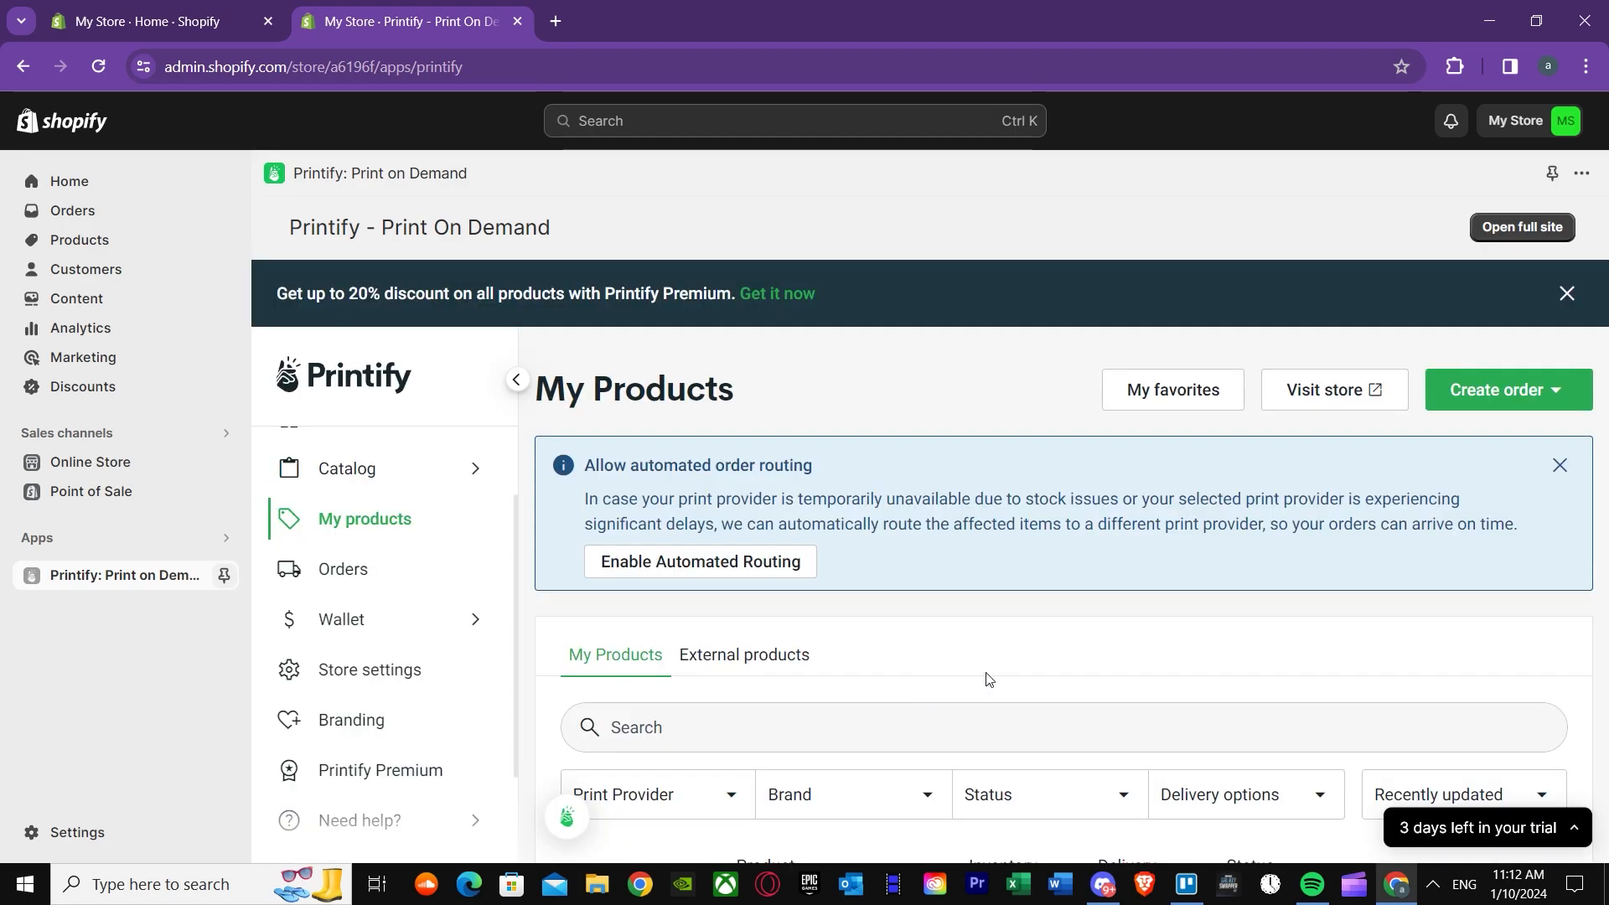
pyautogui.scroll(-3, 1037, 643)
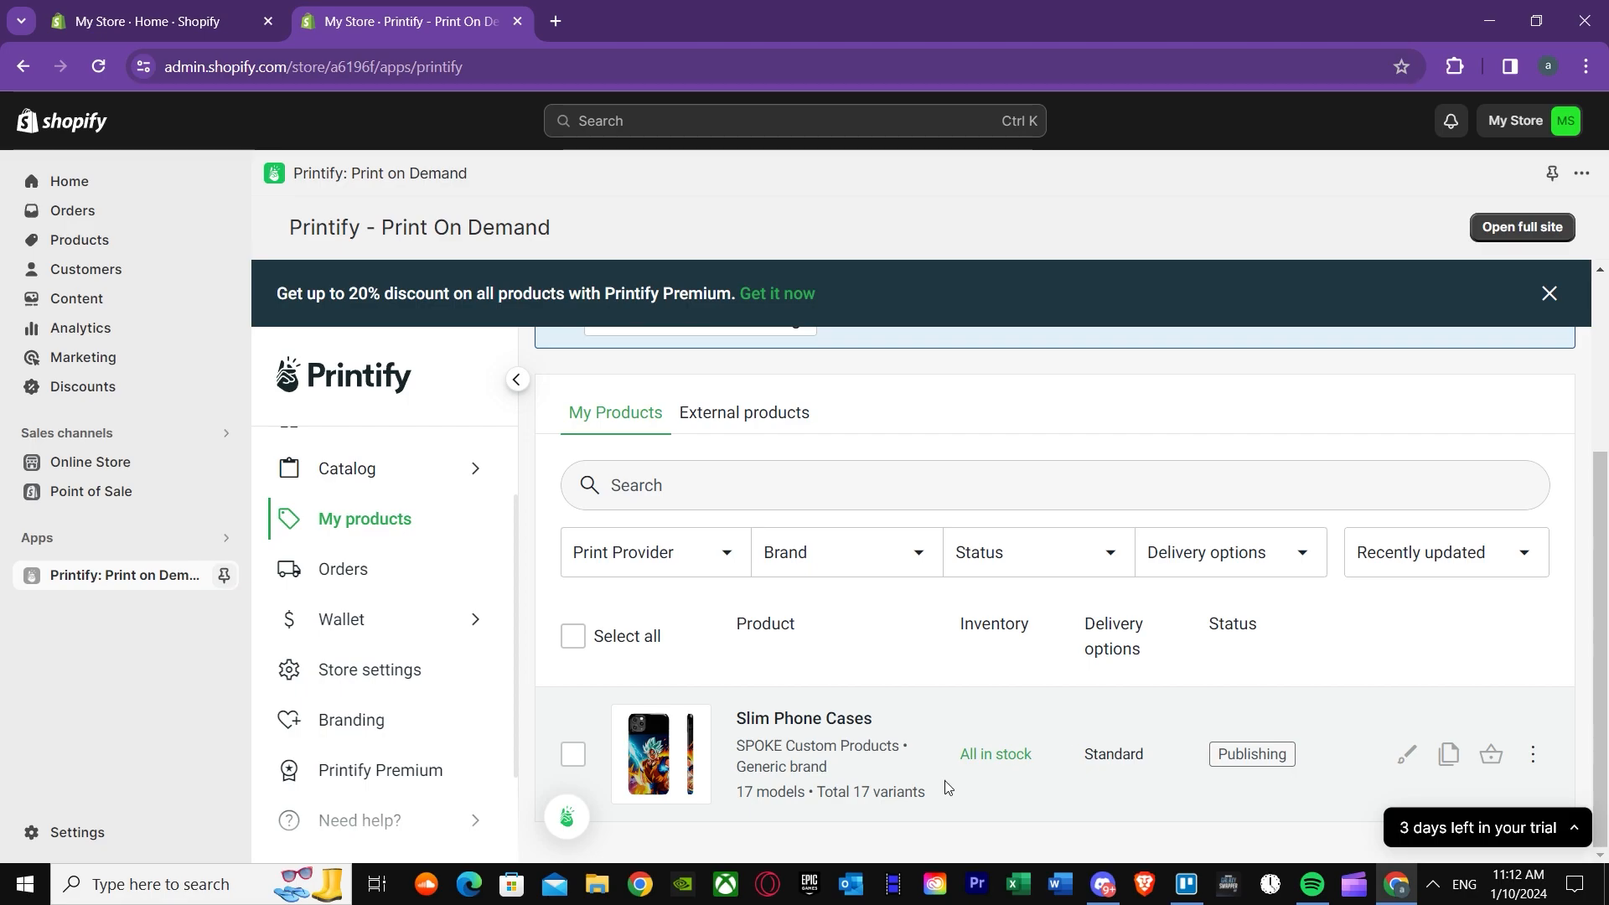
pyautogui.moveTo(1298, 766)
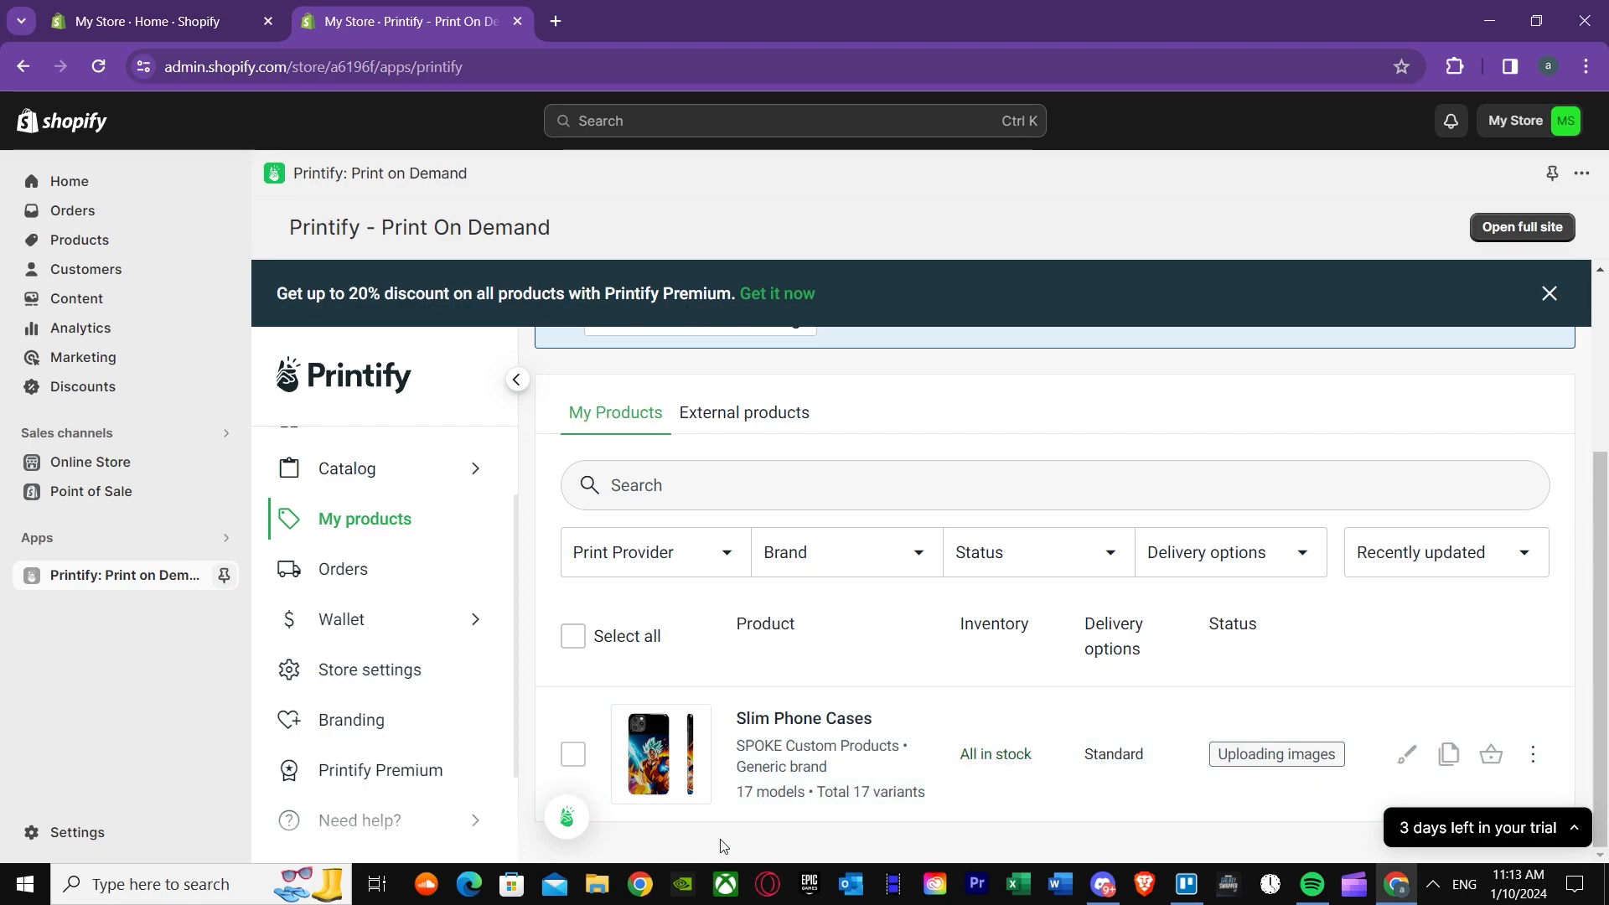
# Step: Preview the Slim Phone Cases mockups, including the Context 1 and Front views, and close the preview
pyautogui.click(671, 772)
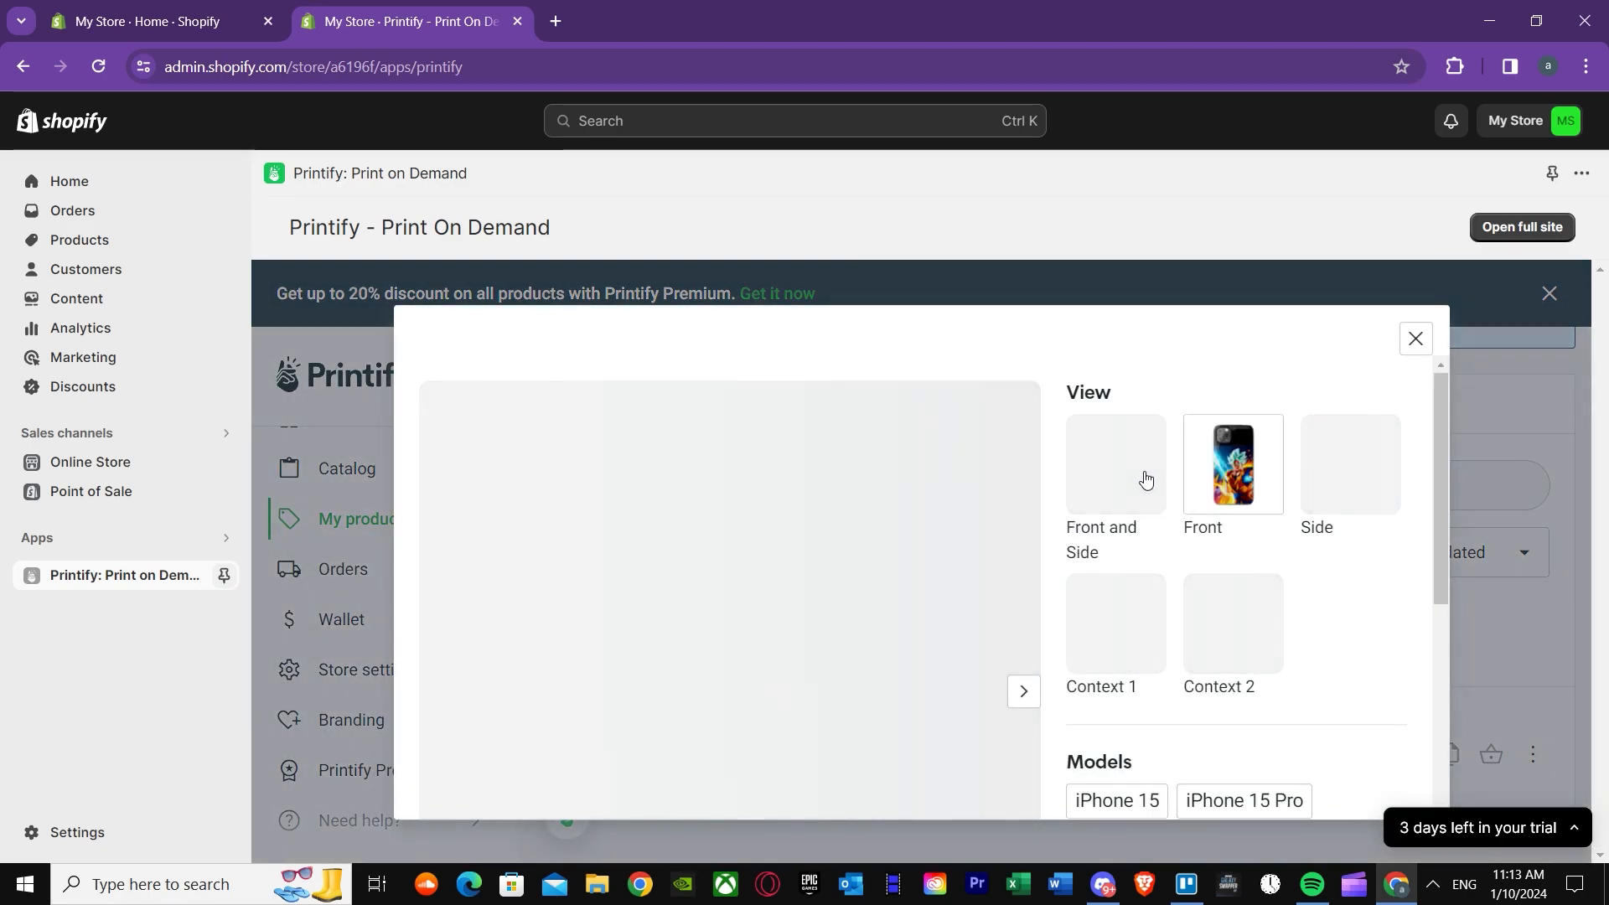
pyautogui.scroll(-3, 592, 570)
pyautogui.scroll(3, 606, 565)
pyautogui.scroll(-1, 655, 587)
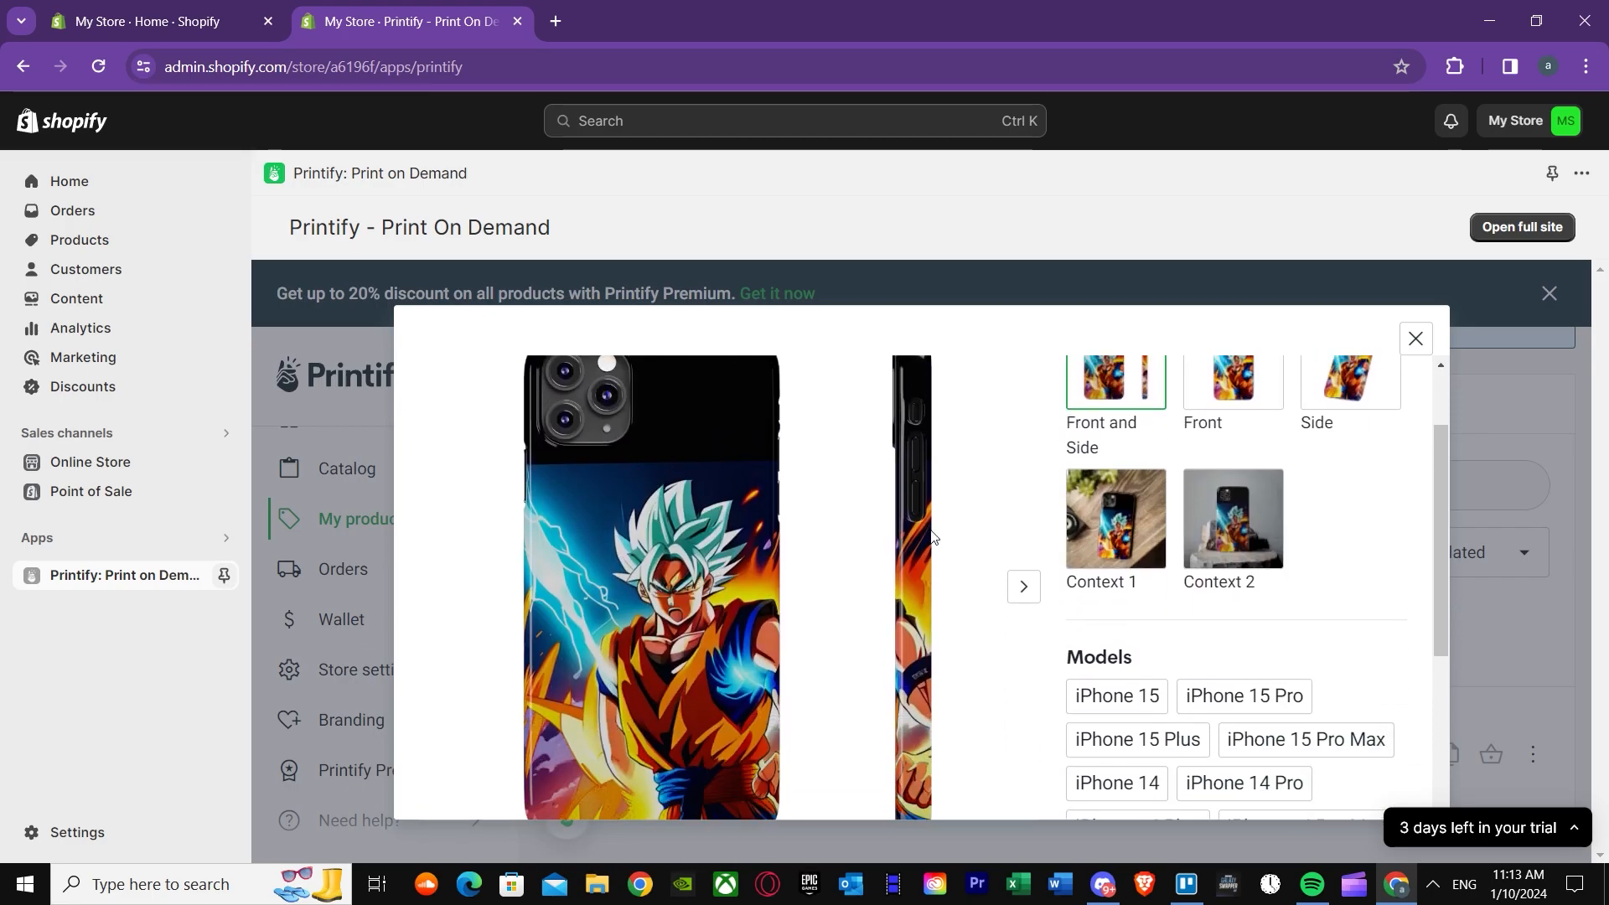
pyautogui.click(1152, 539)
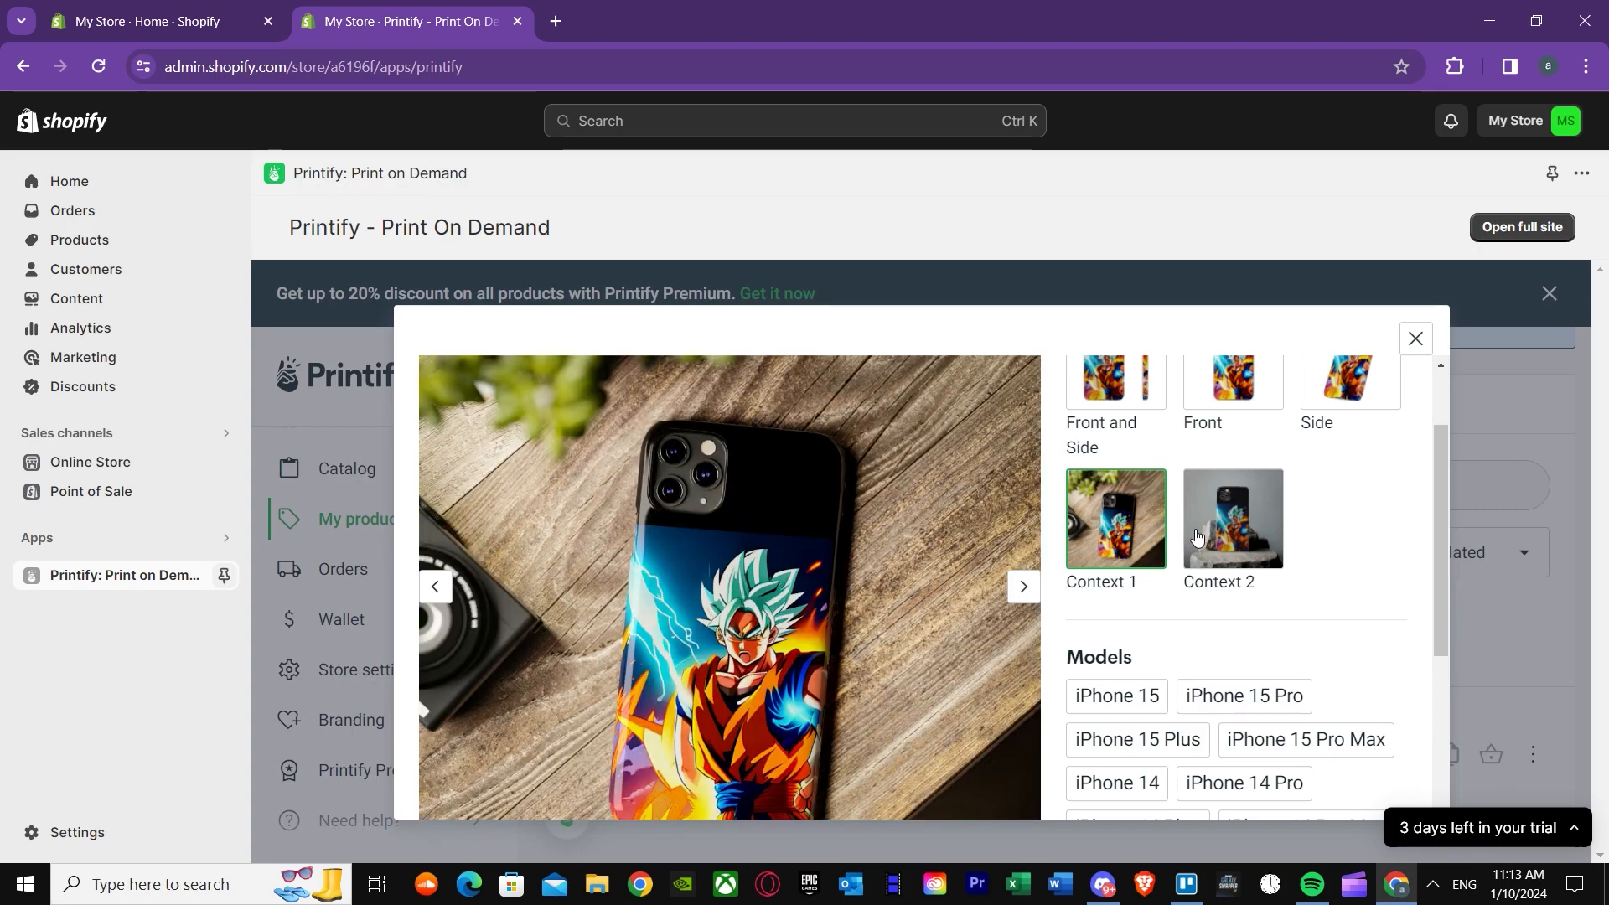
pyautogui.scroll(-1, 889, 654)
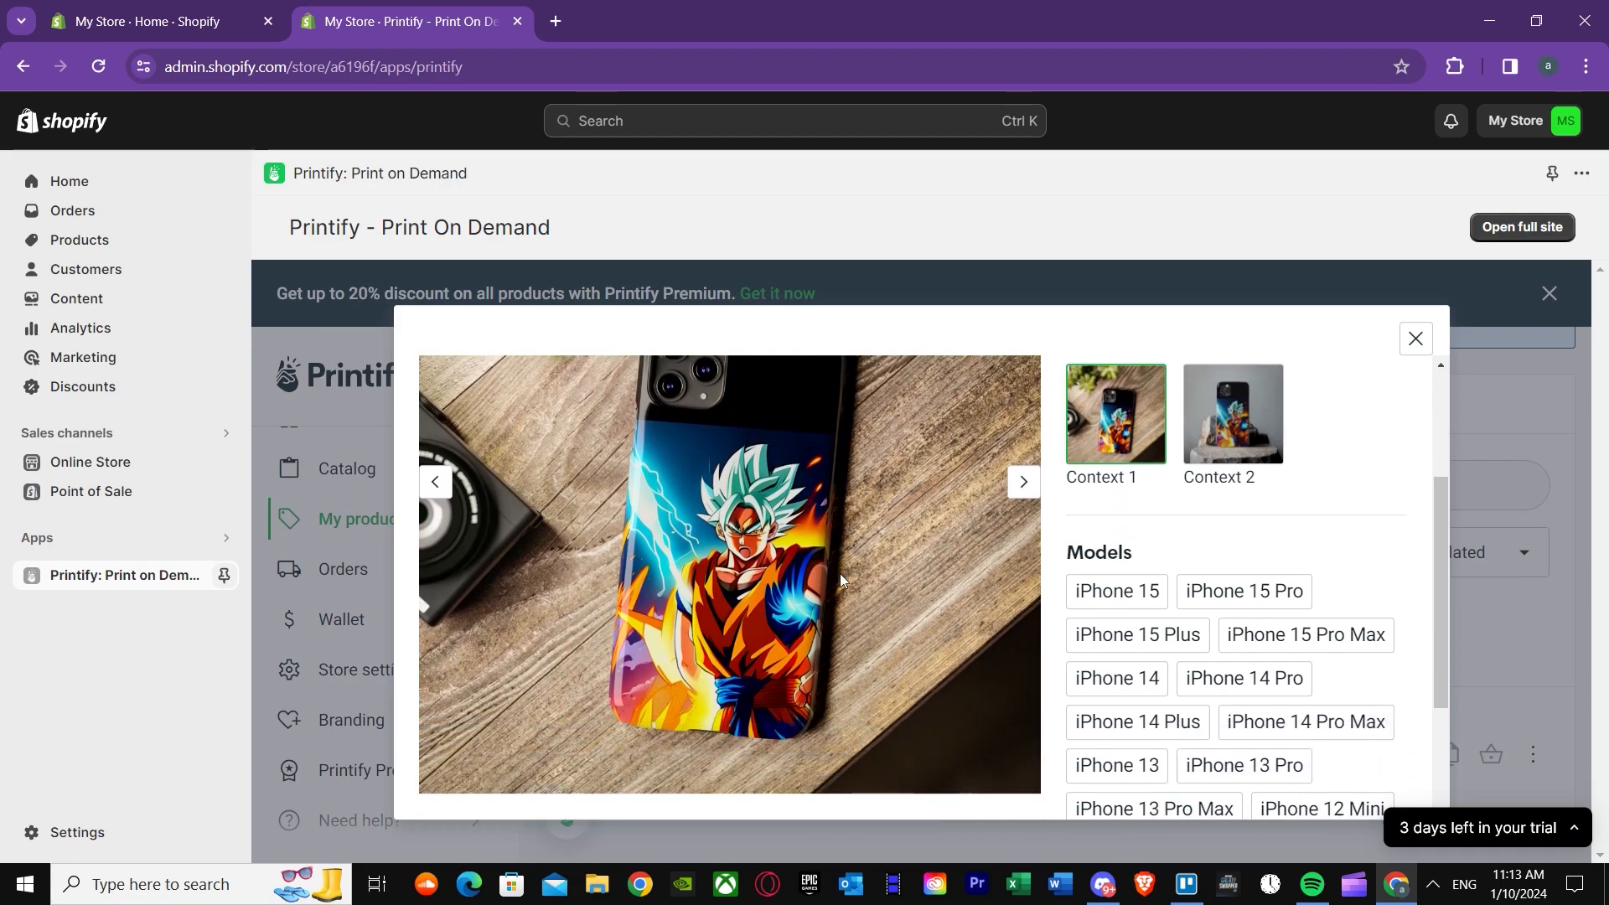
pyautogui.scroll(-2, 840, 577)
pyautogui.scroll(3, 844, 550)
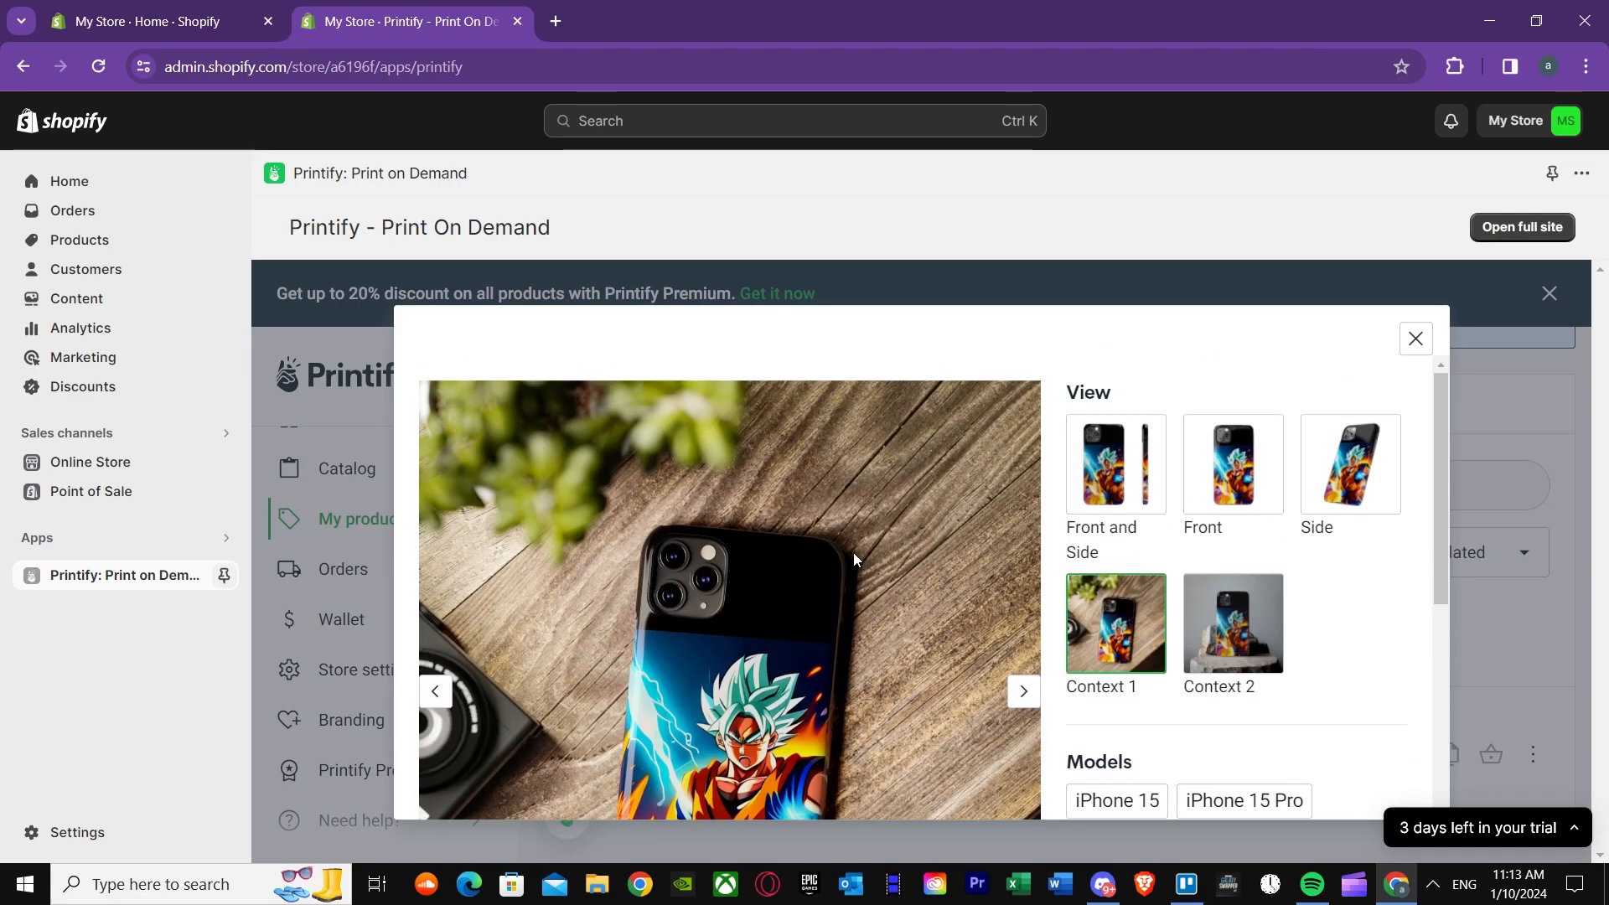
pyautogui.click(1233, 464)
pyautogui.click(1425, 331)
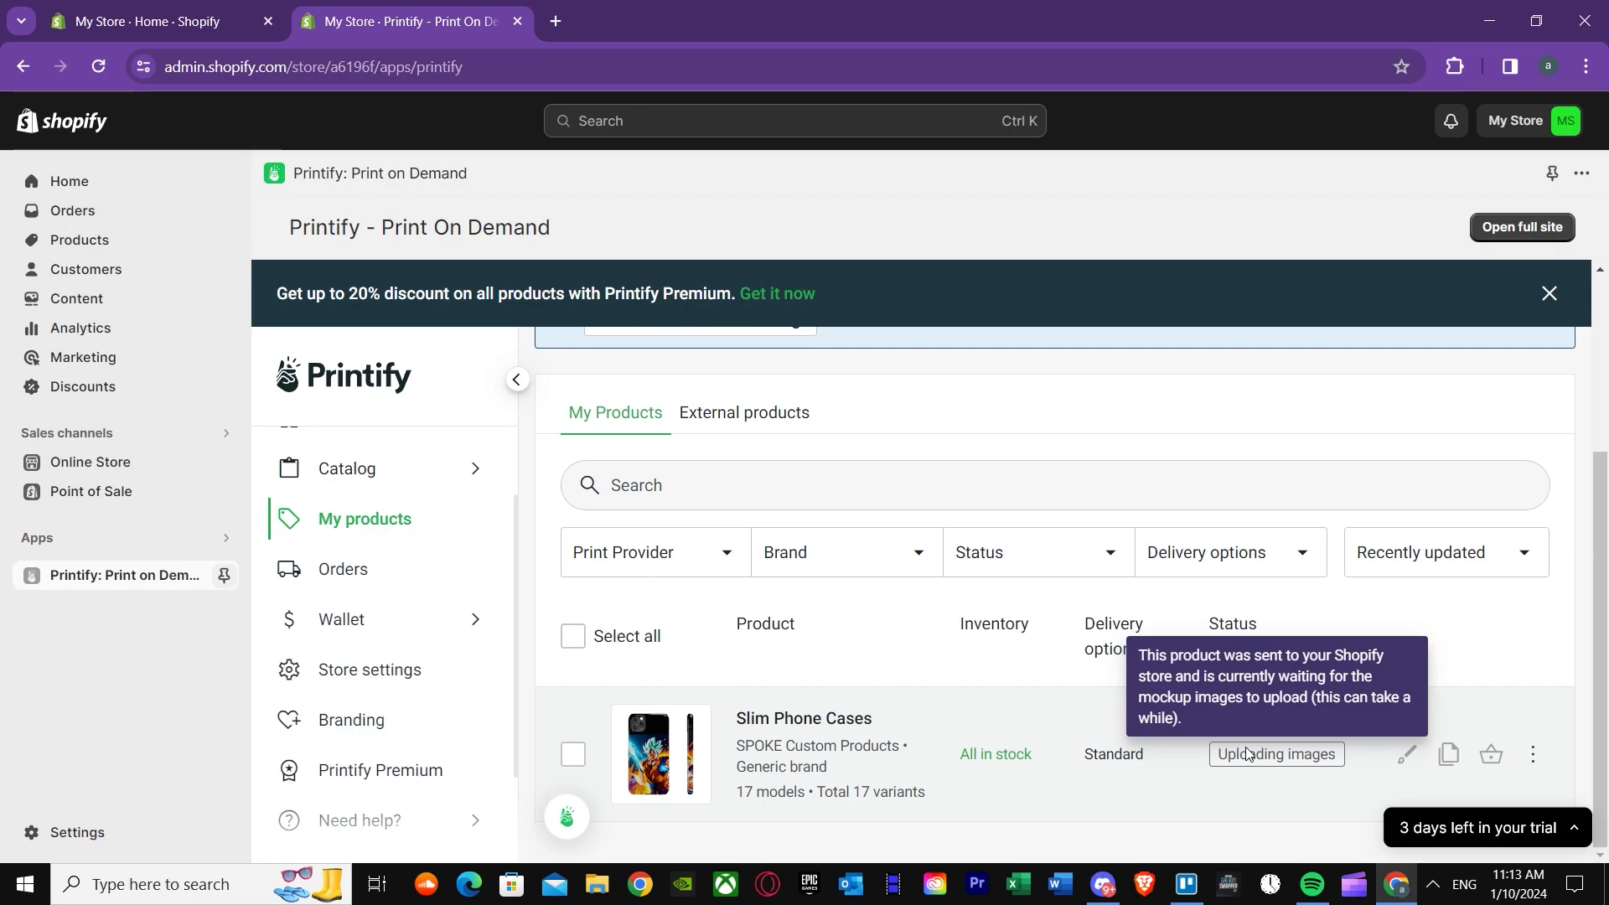
# Step: Check the Shopify product list for Slim Phone Cases and compare it with the product's publishing status in Printify
pyautogui.click(180, 23)
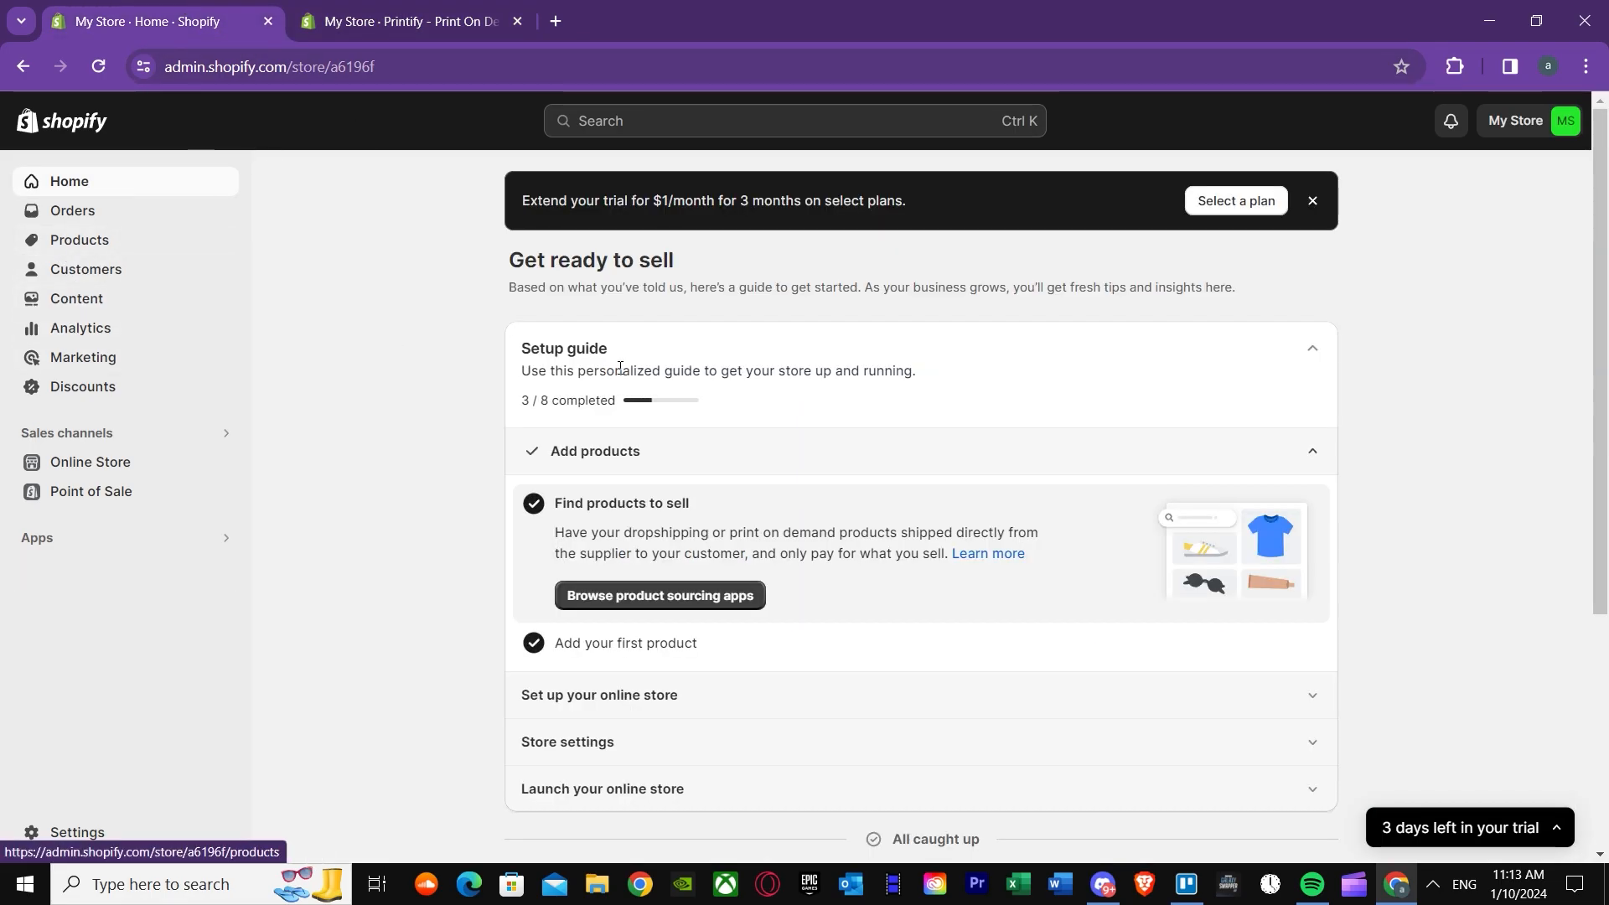
pyautogui.click(86, 251)
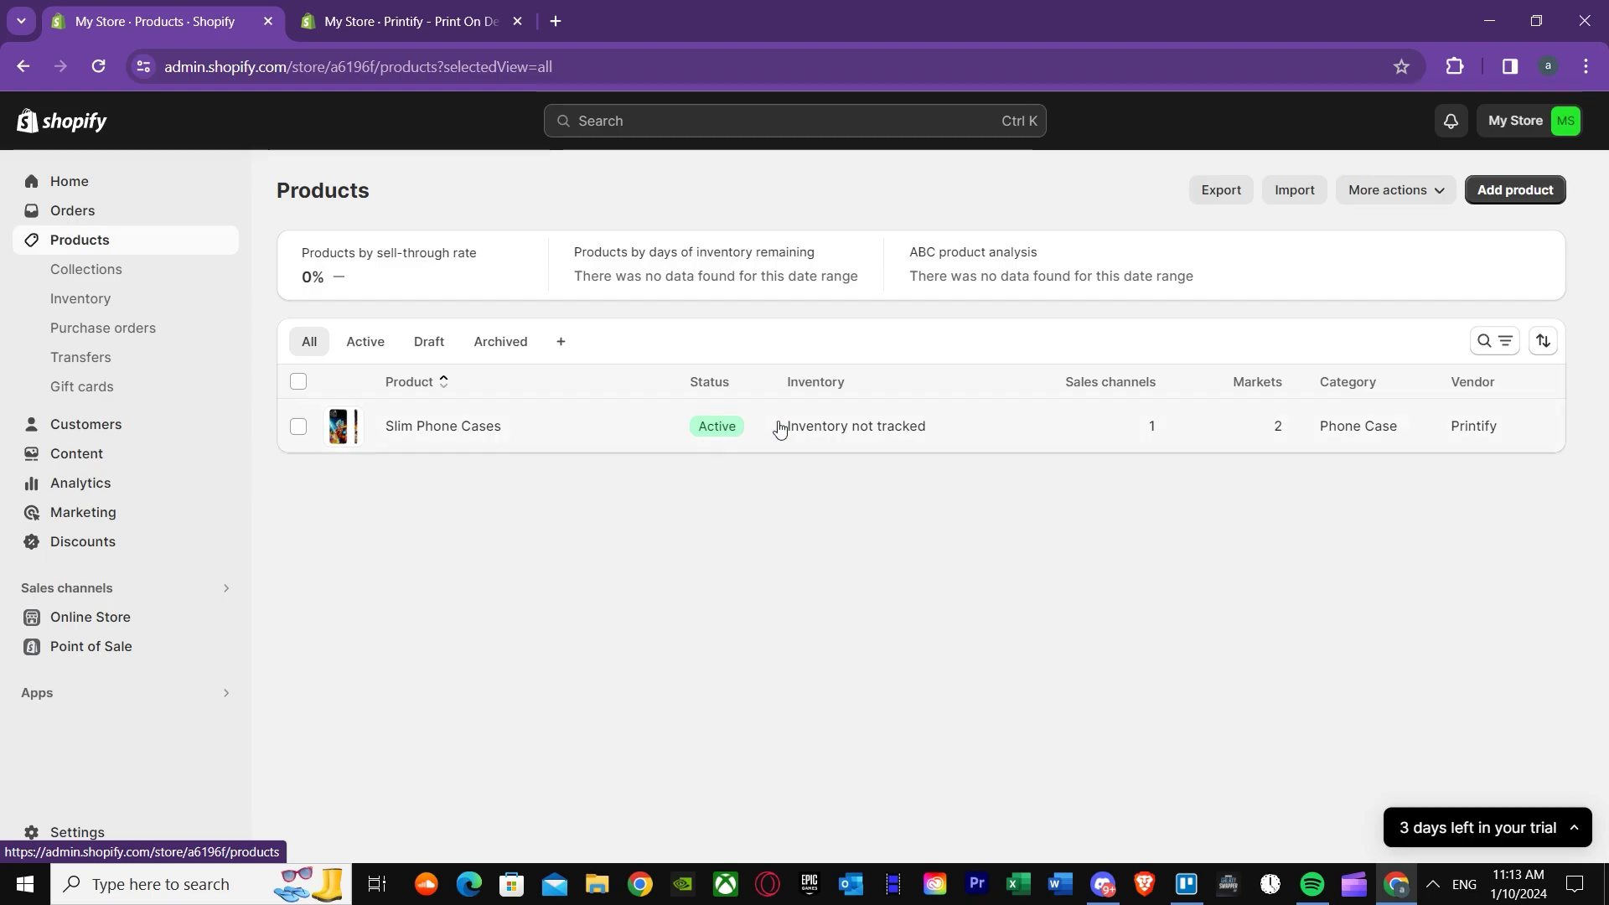
pyautogui.hotkey('ctrl', 'Tab')
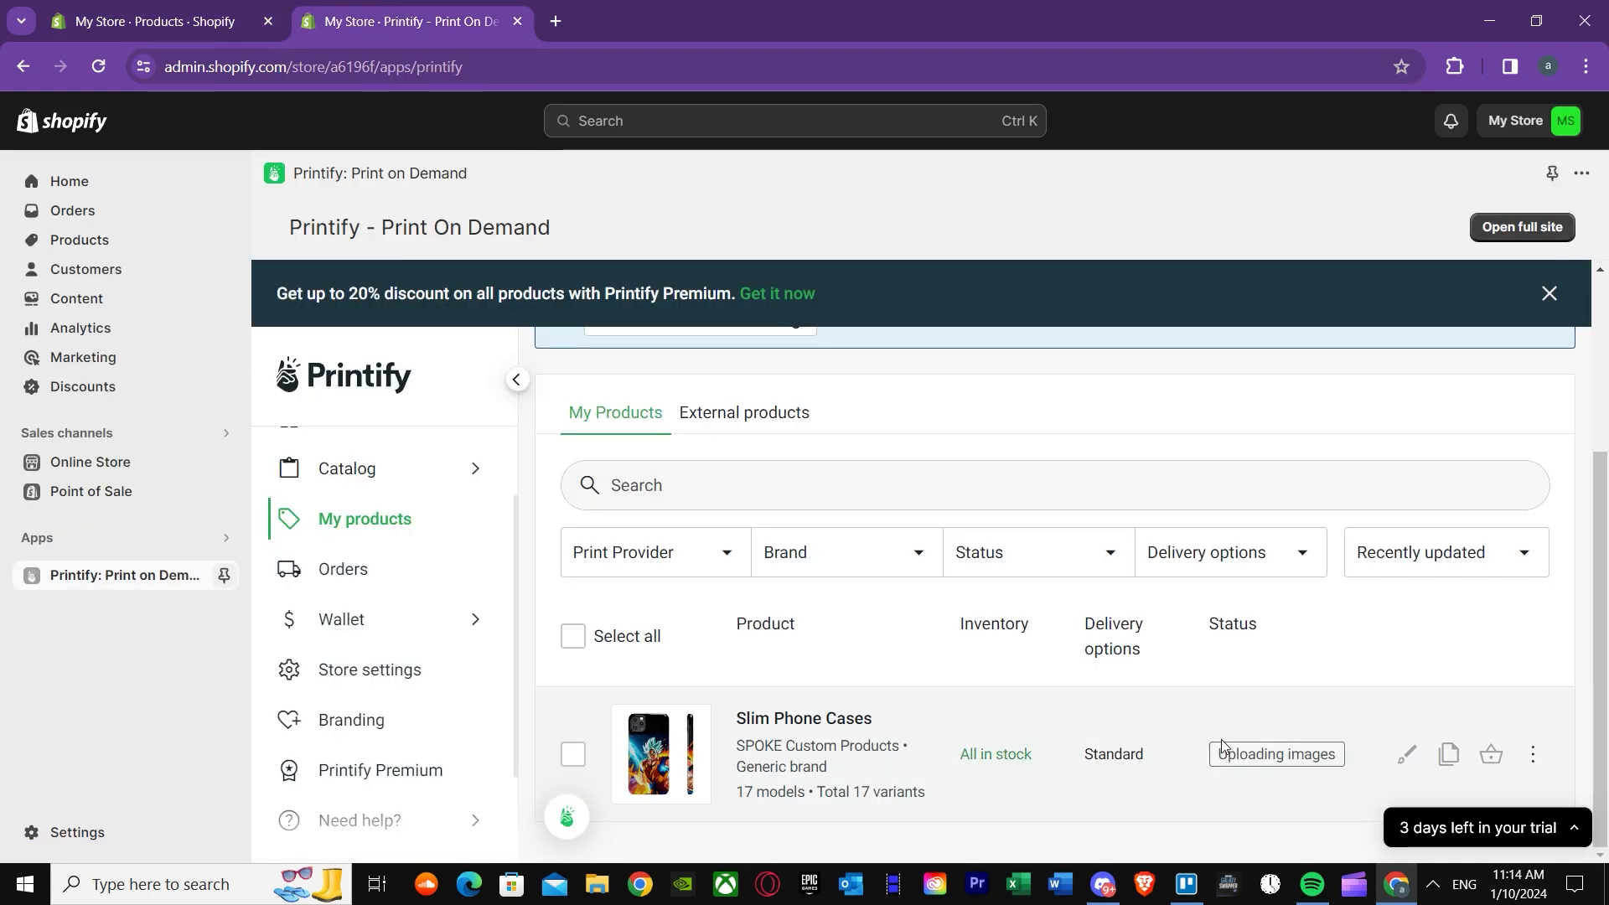
pyautogui.click(174, 7)
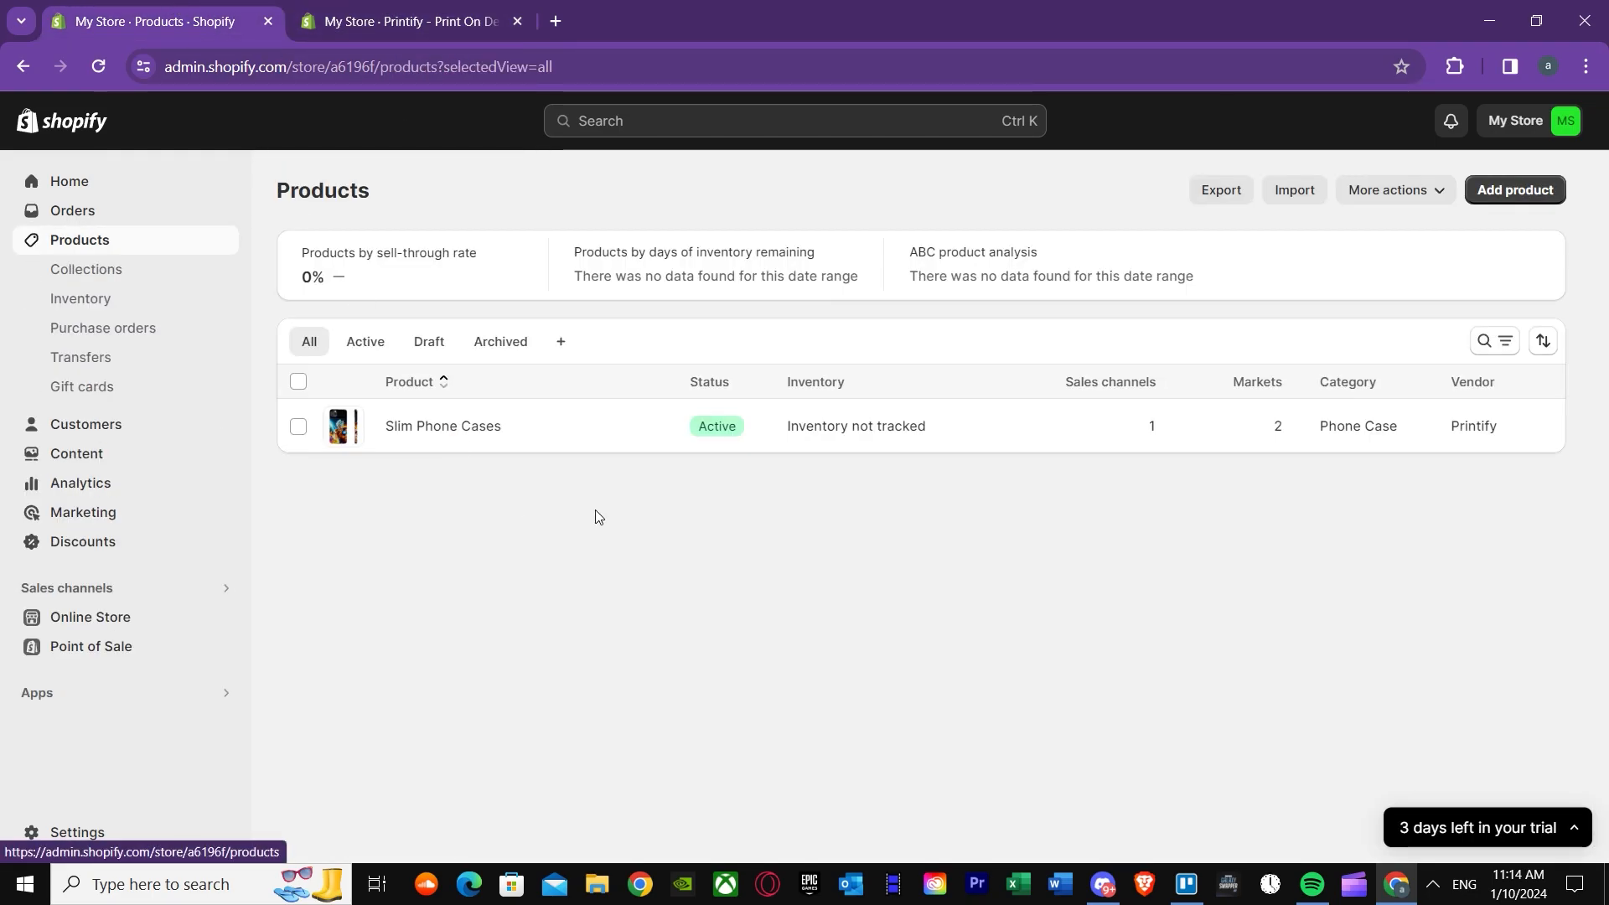